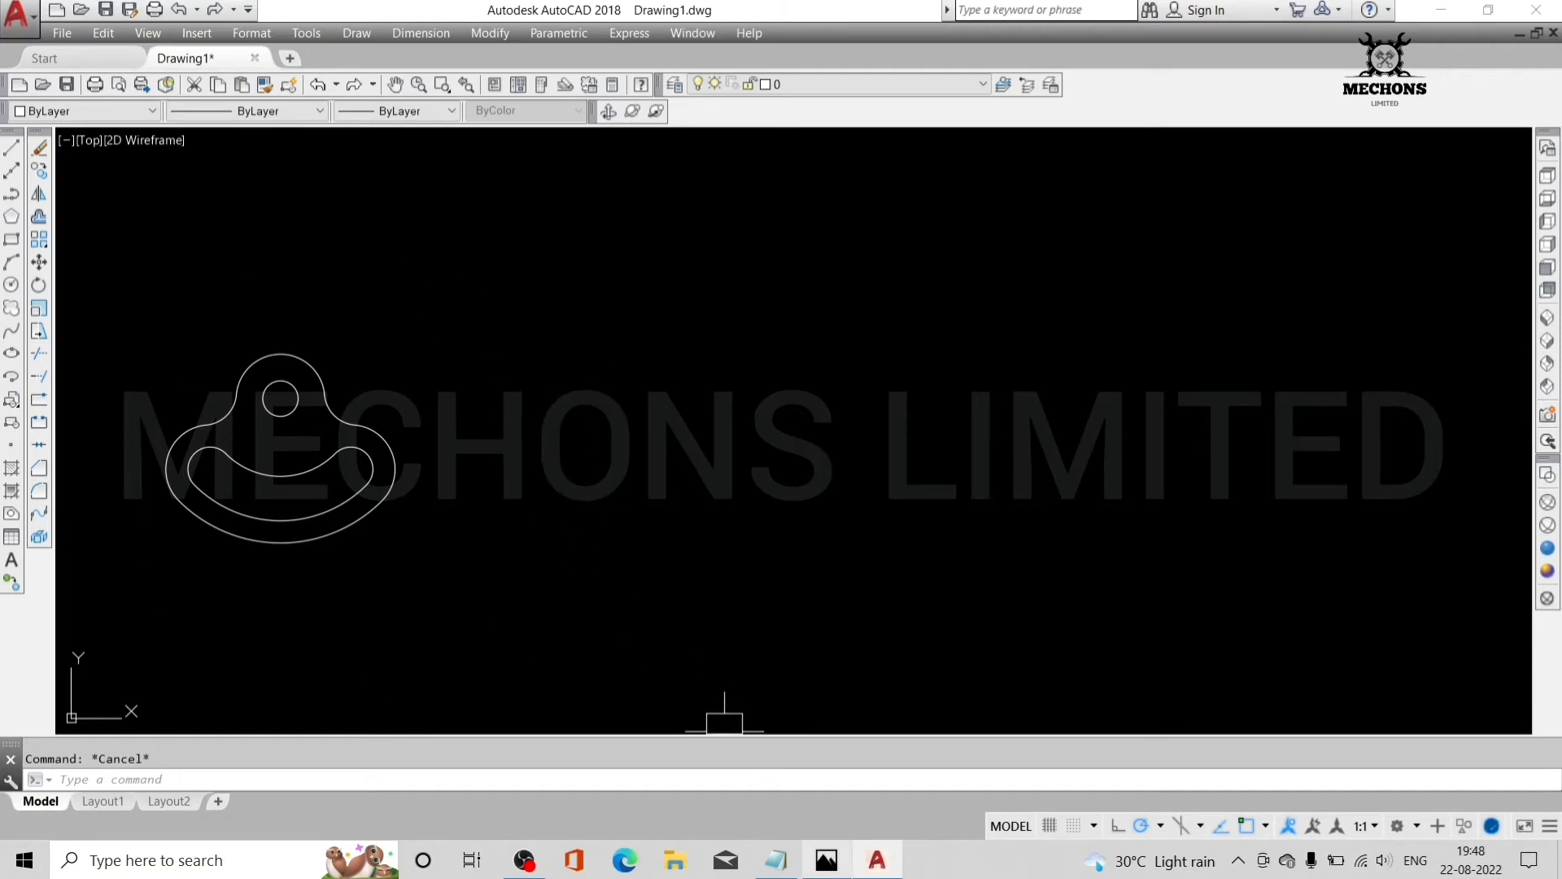
# - Examine the dimensioned reference image and the Notepad list of used commands, and return to AutoCAD
pyautogui.click(828, 864)
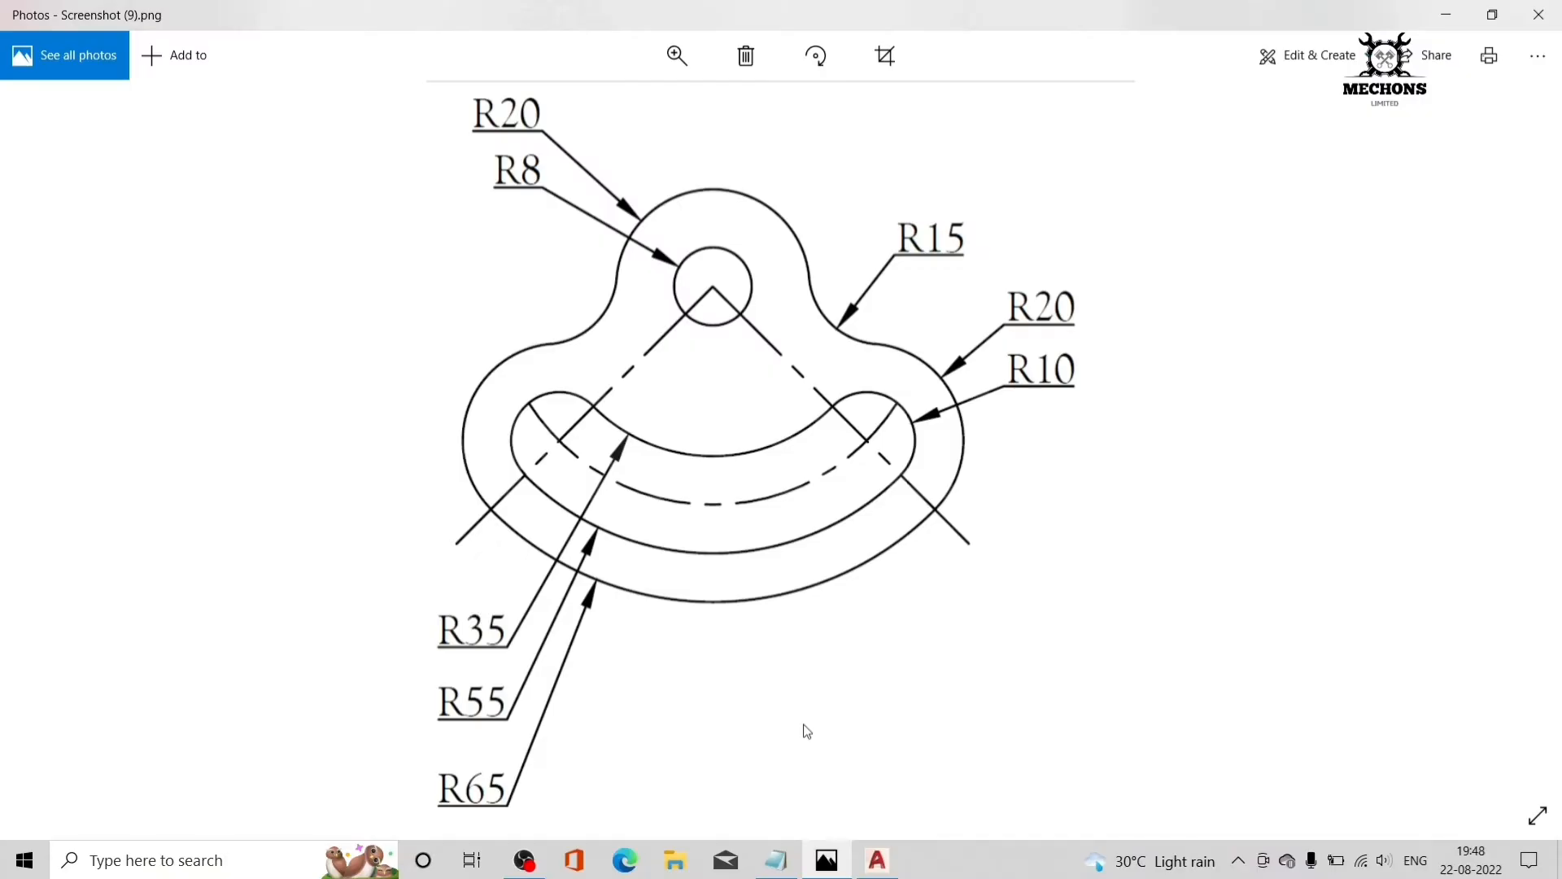
pyautogui.click(778, 862)
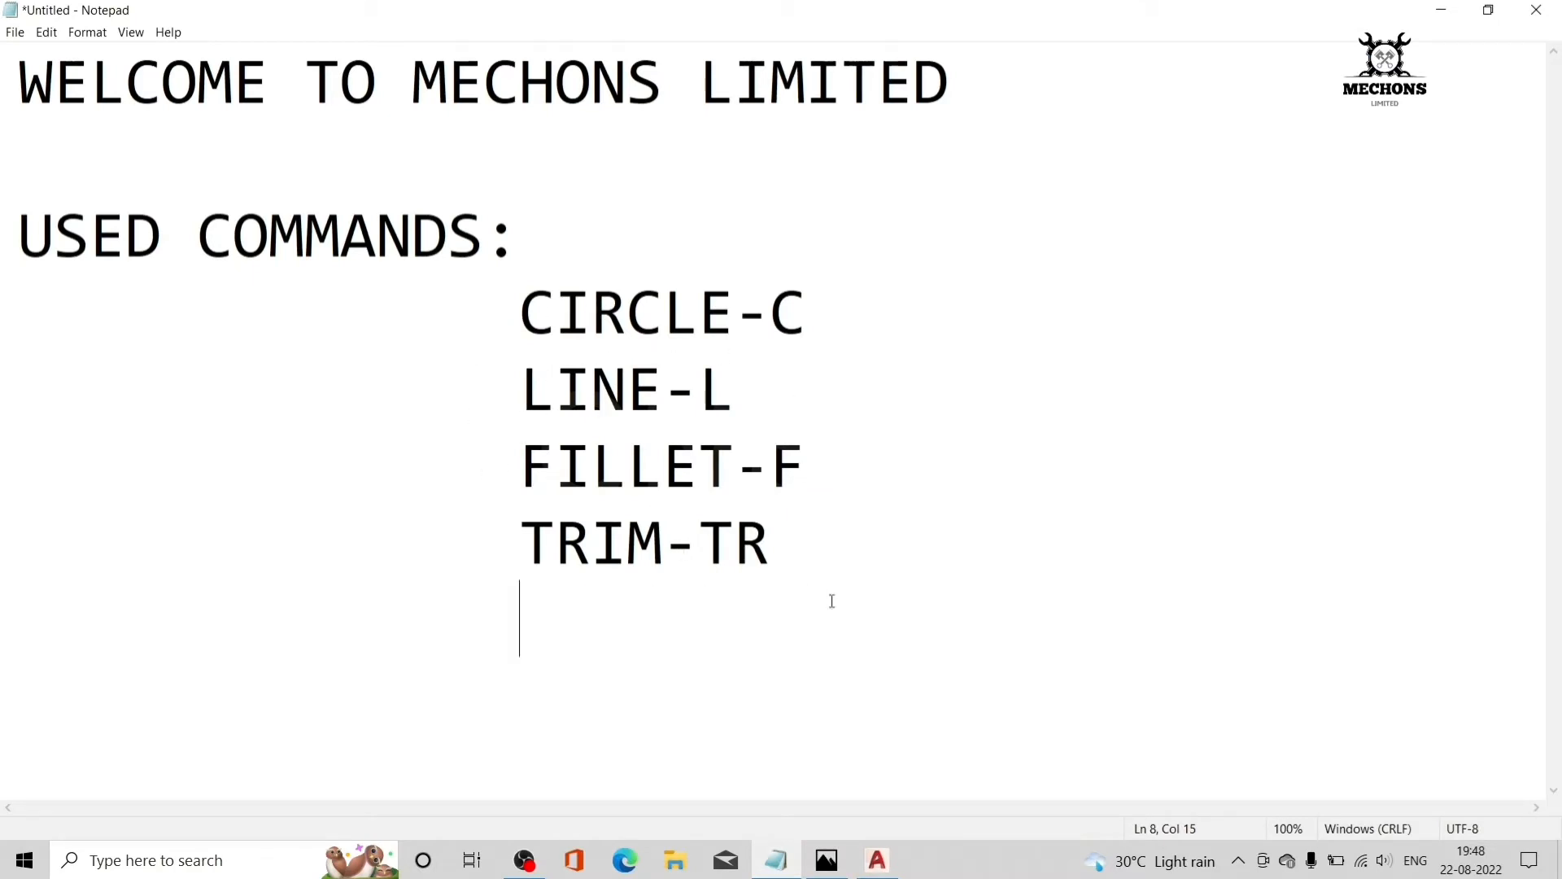
pyautogui.click(879, 862)
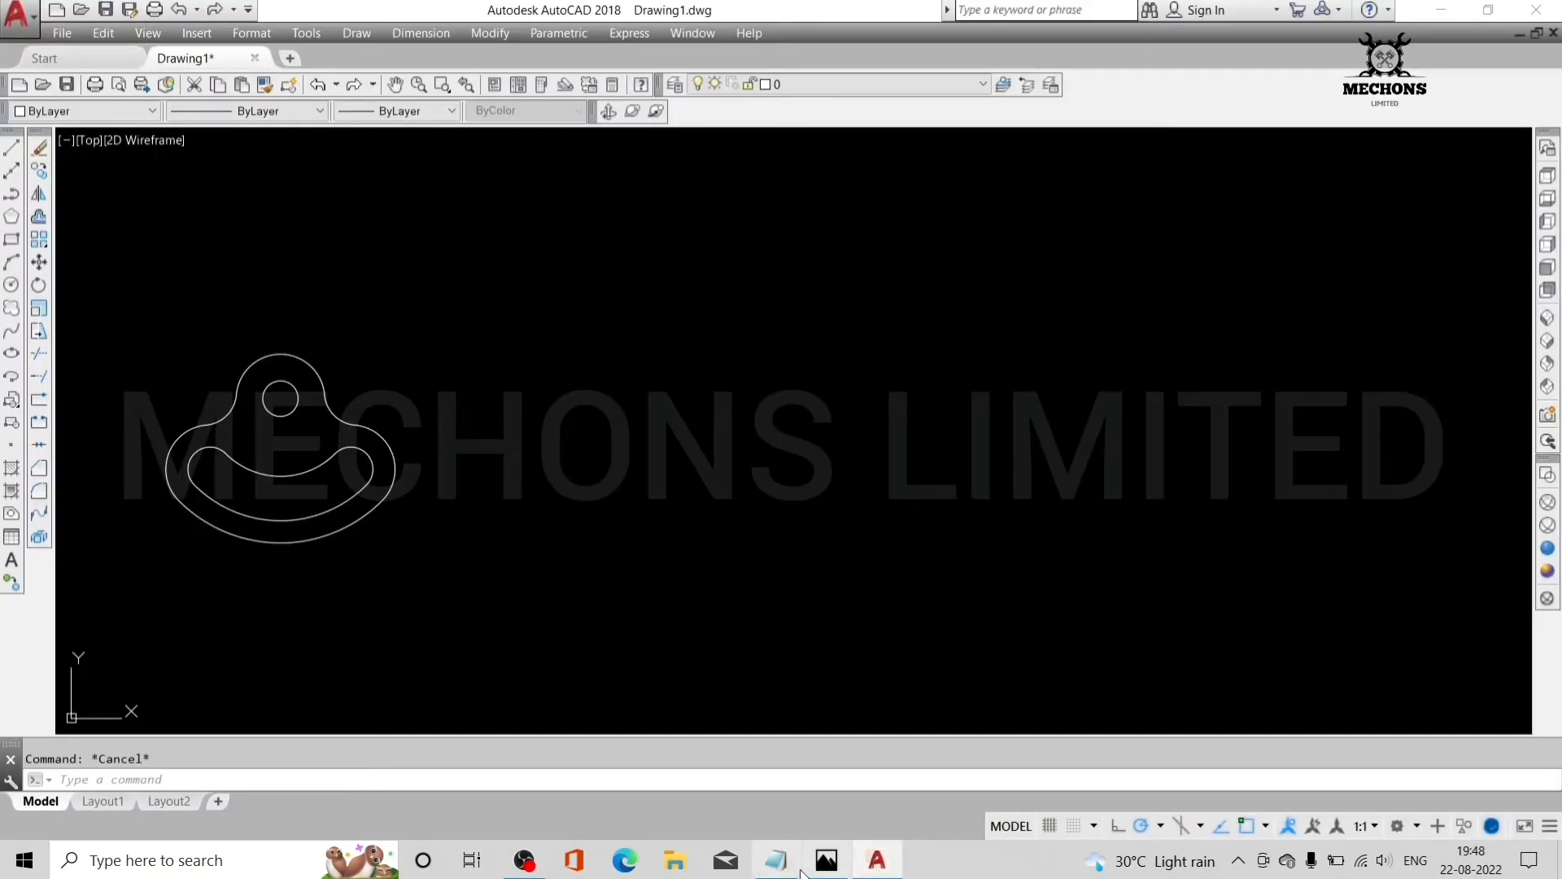
pyautogui.click(827, 861)
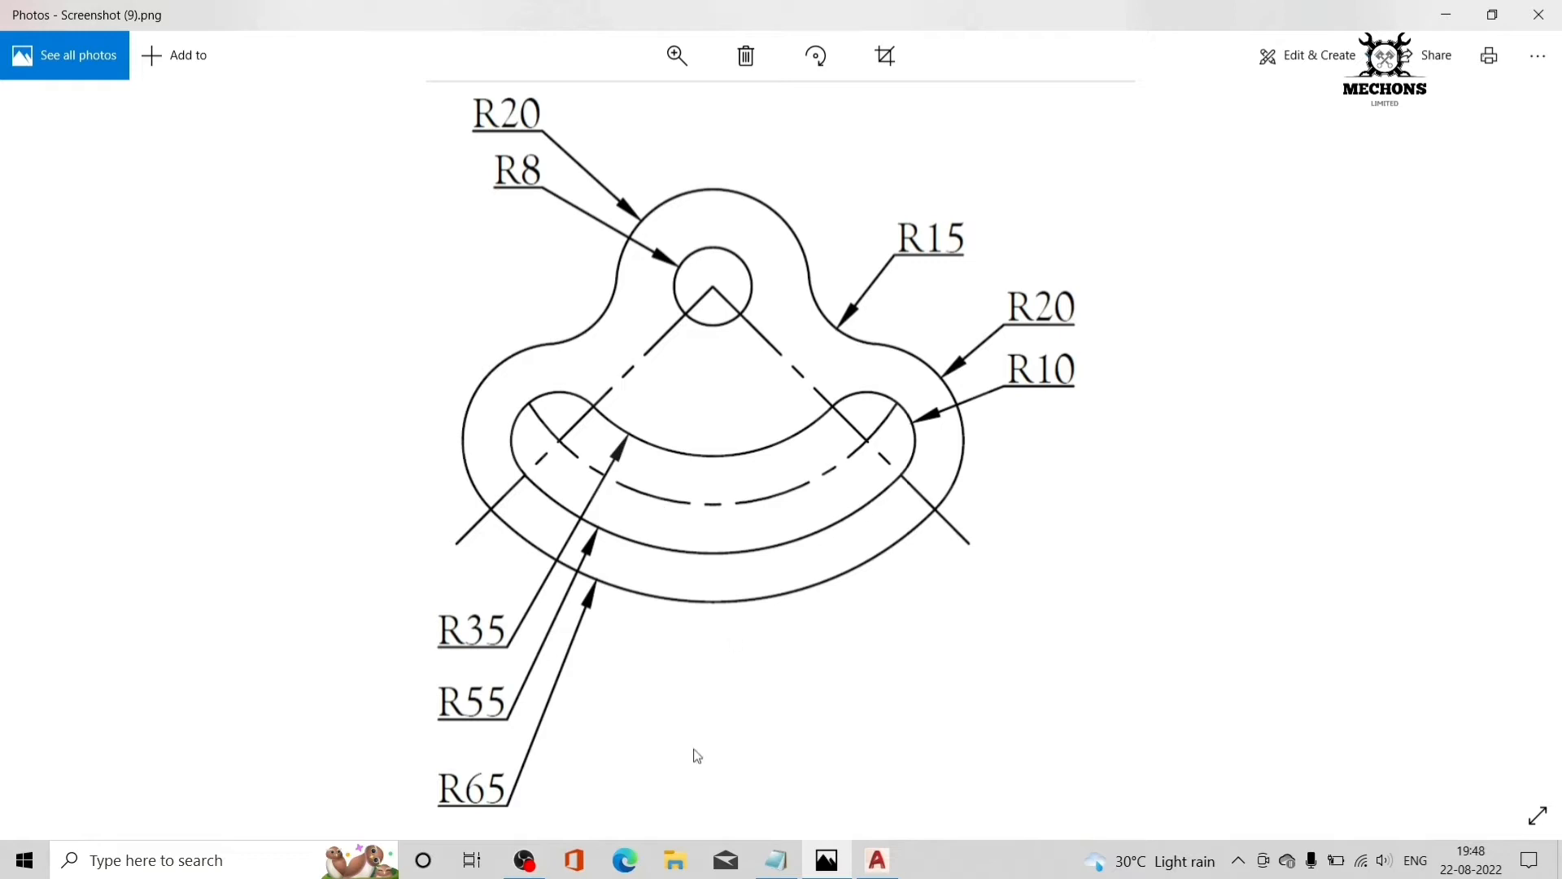
pyautogui.click(876, 859)
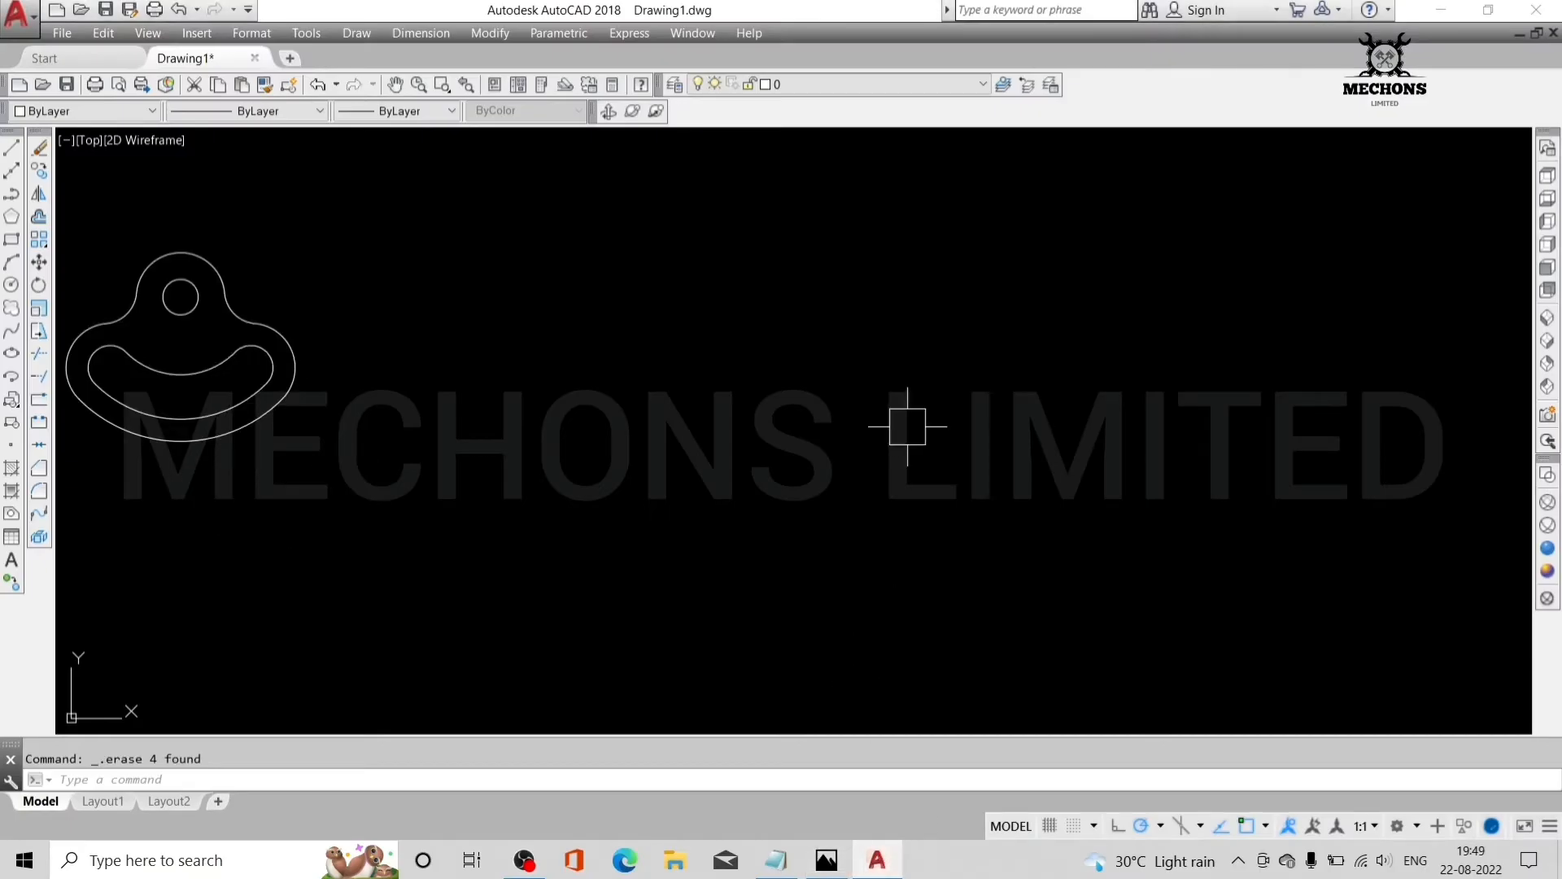
# - Draw two concentric circles of radius 8 and 20 in the empty area beside the finished part
pyautogui.write('c')
pyautogui.press('Return')
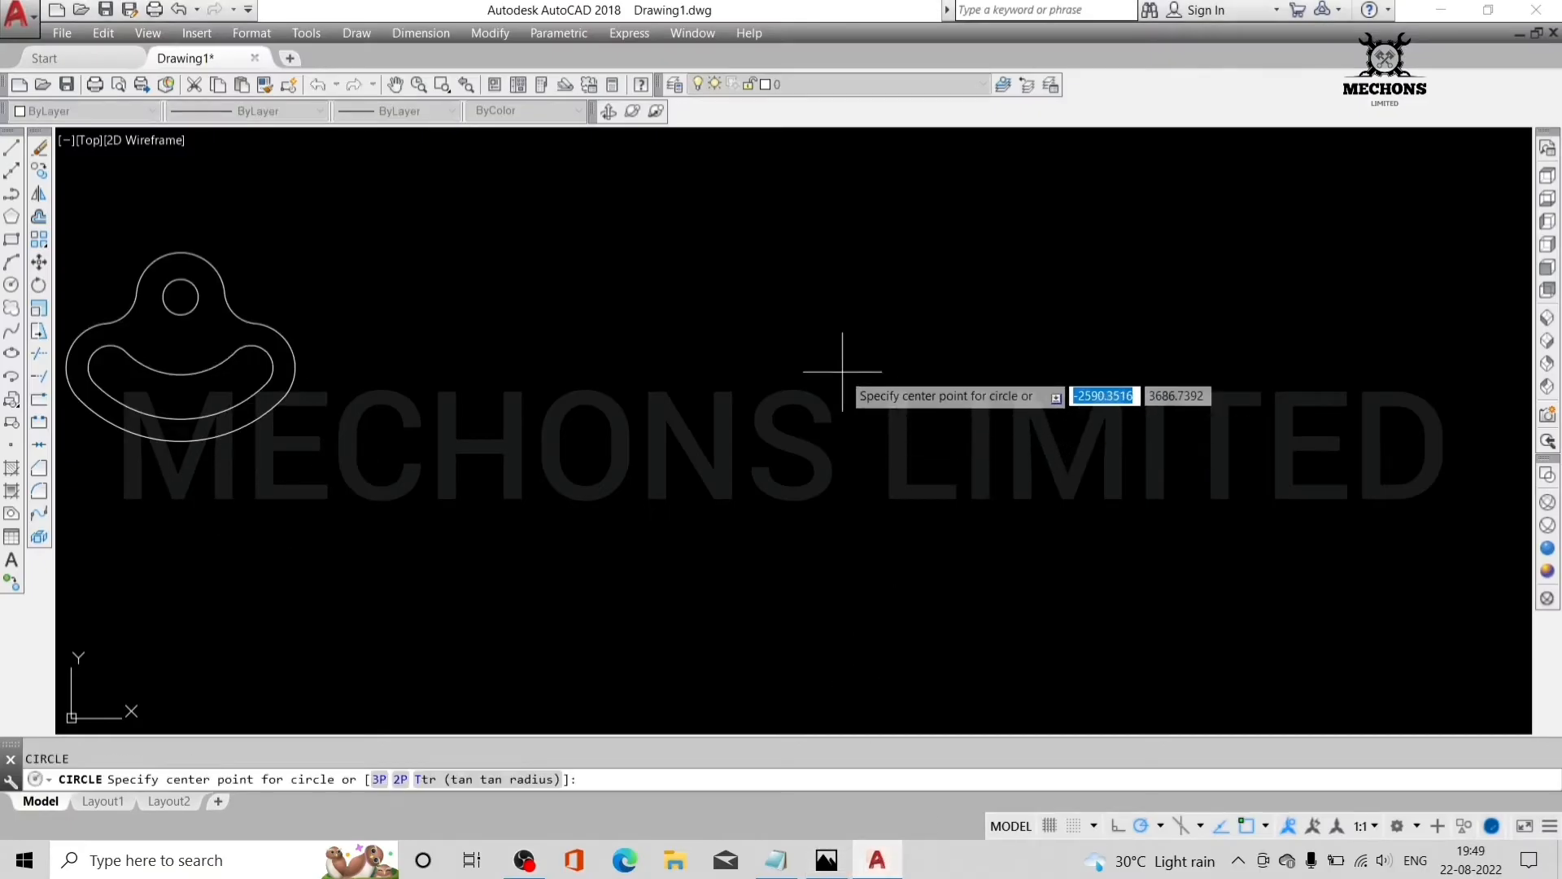
pyautogui.click(842, 372)
pyautogui.write('8')
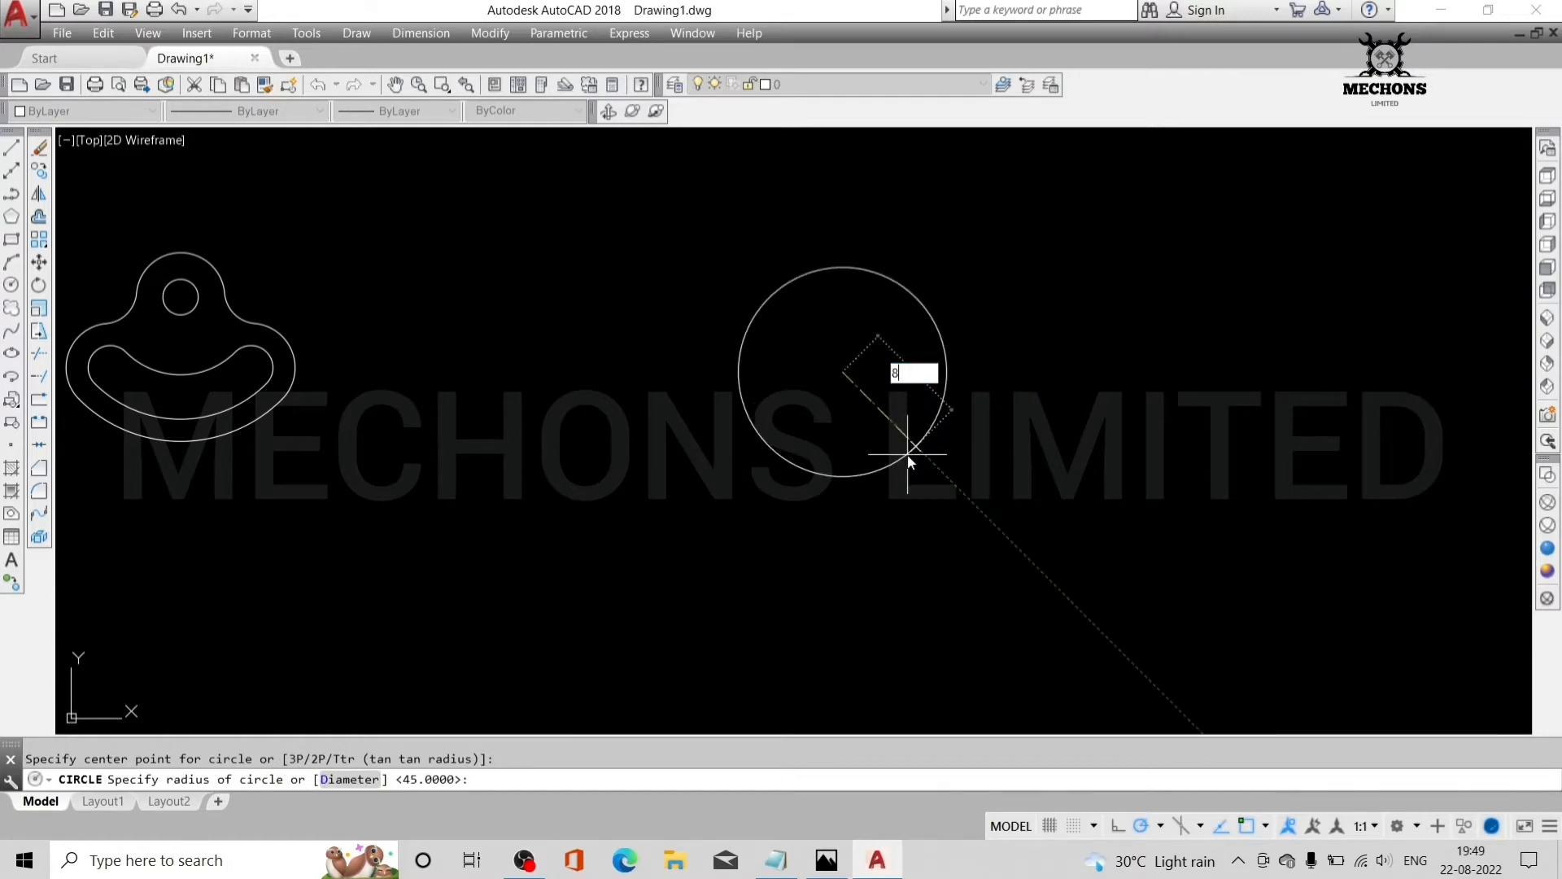
pyautogui.press('Return')
pyautogui.press('Return')
pyautogui.scroll(3, 838, 370)
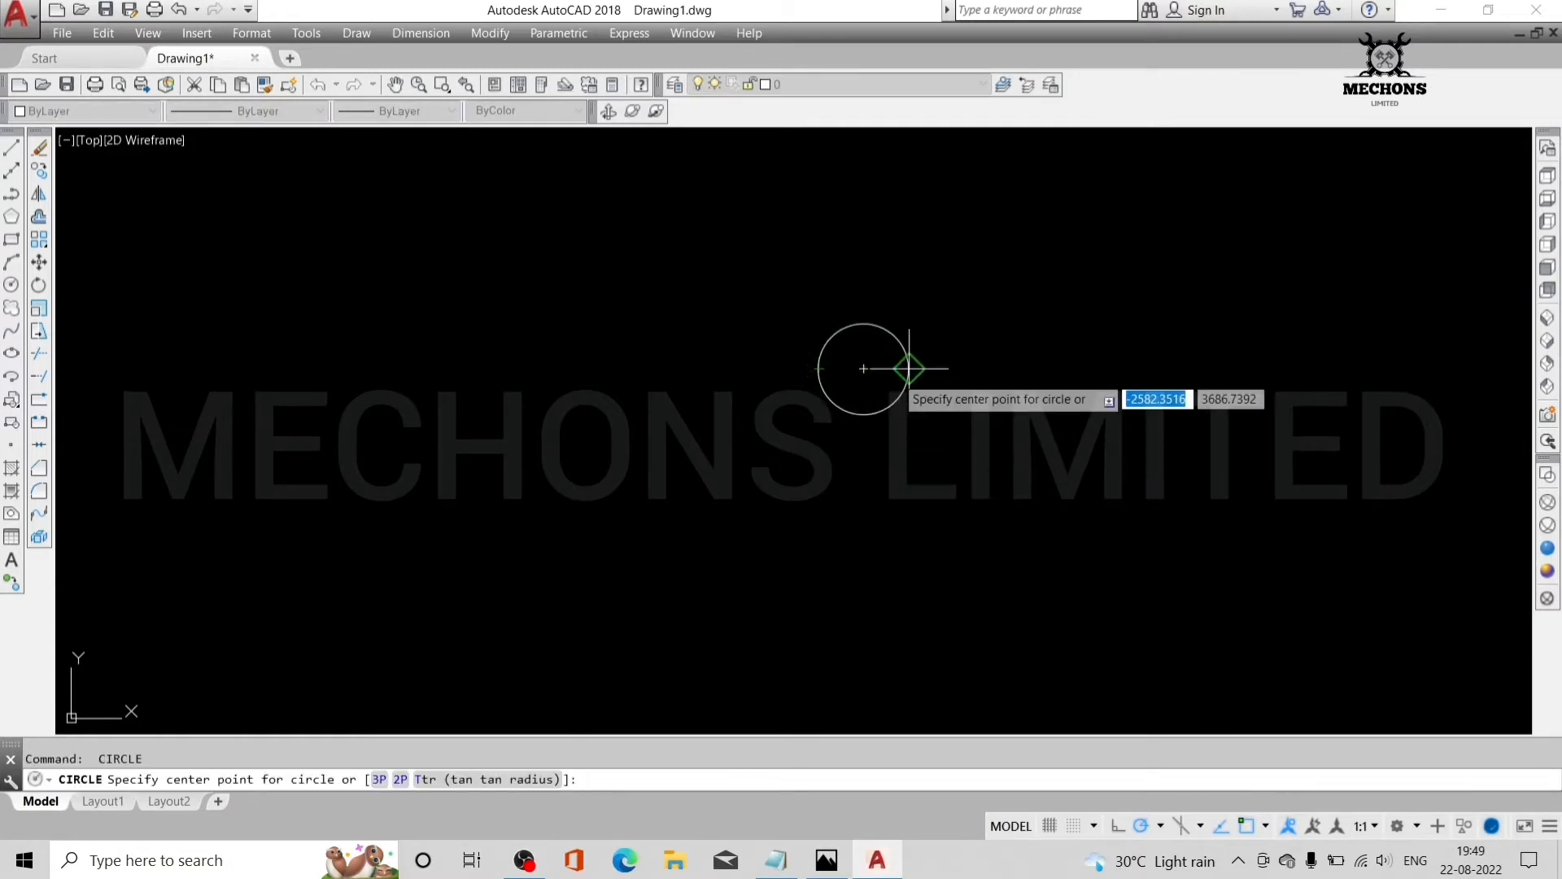
pyautogui.click(863, 369)
pyautogui.write('2')
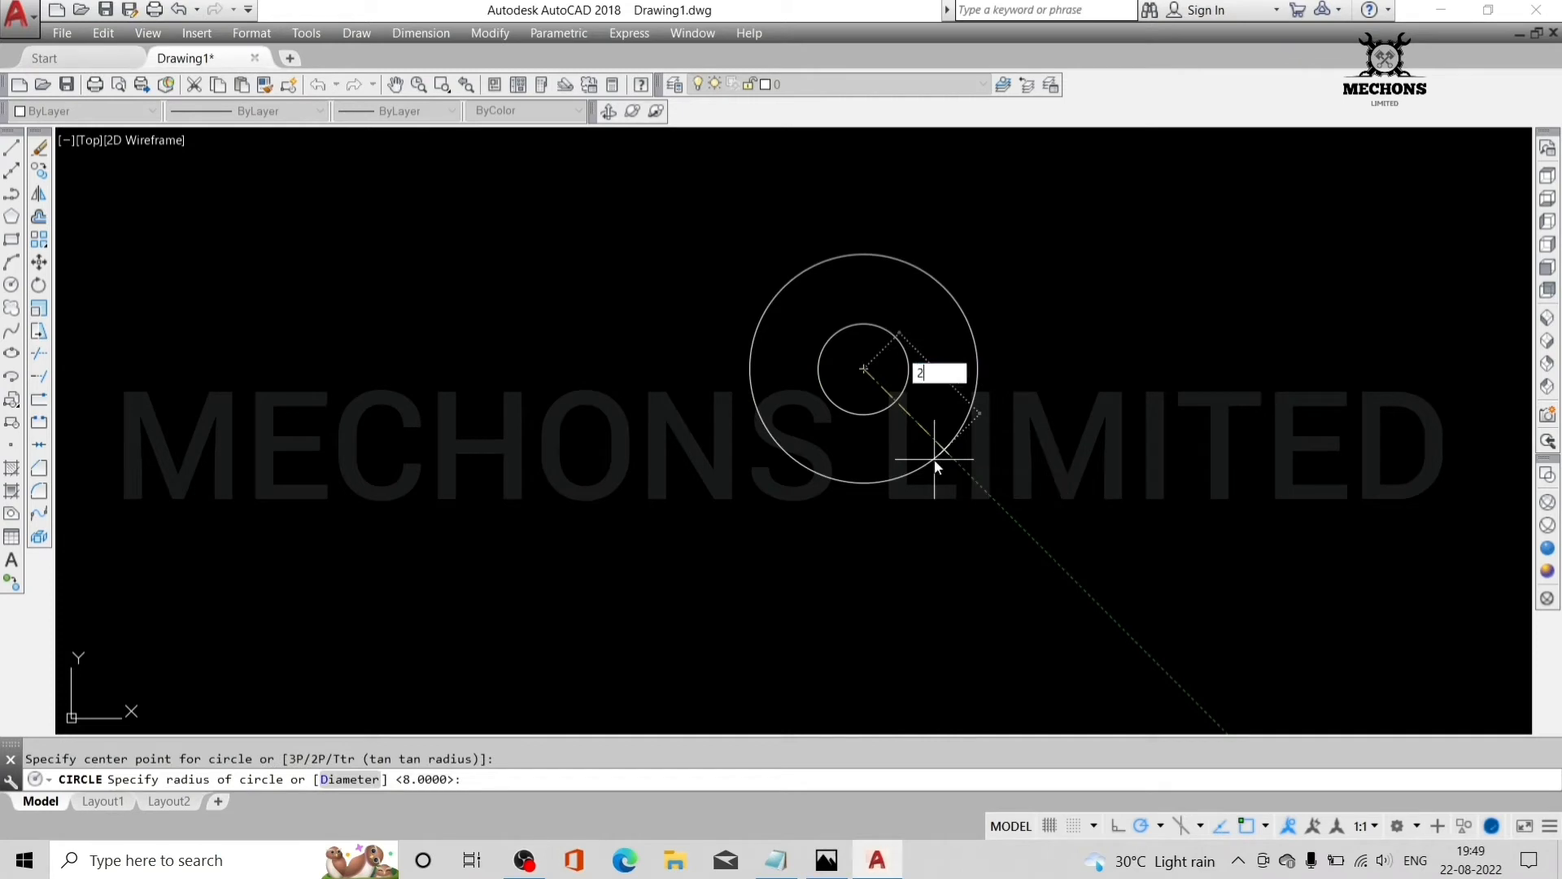
pyautogui.press('Return')
# - Add concentric circles of radius 35 and 45 about the same centre
pyautogui.press('Return')
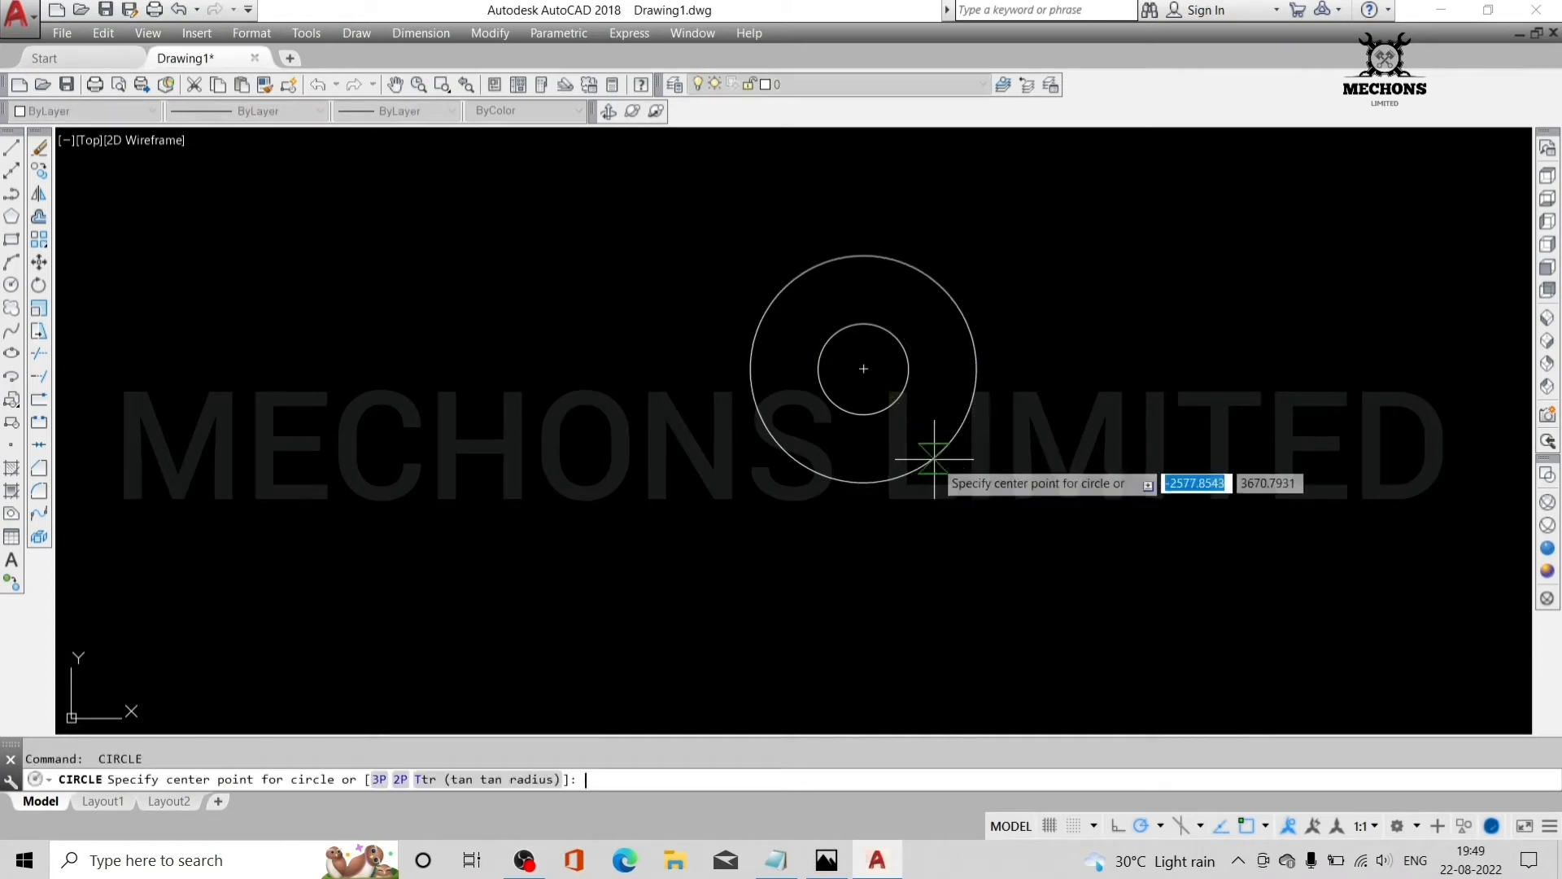
pyautogui.click(863, 368)
pyautogui.write('35')
pyautogui.press('Return')
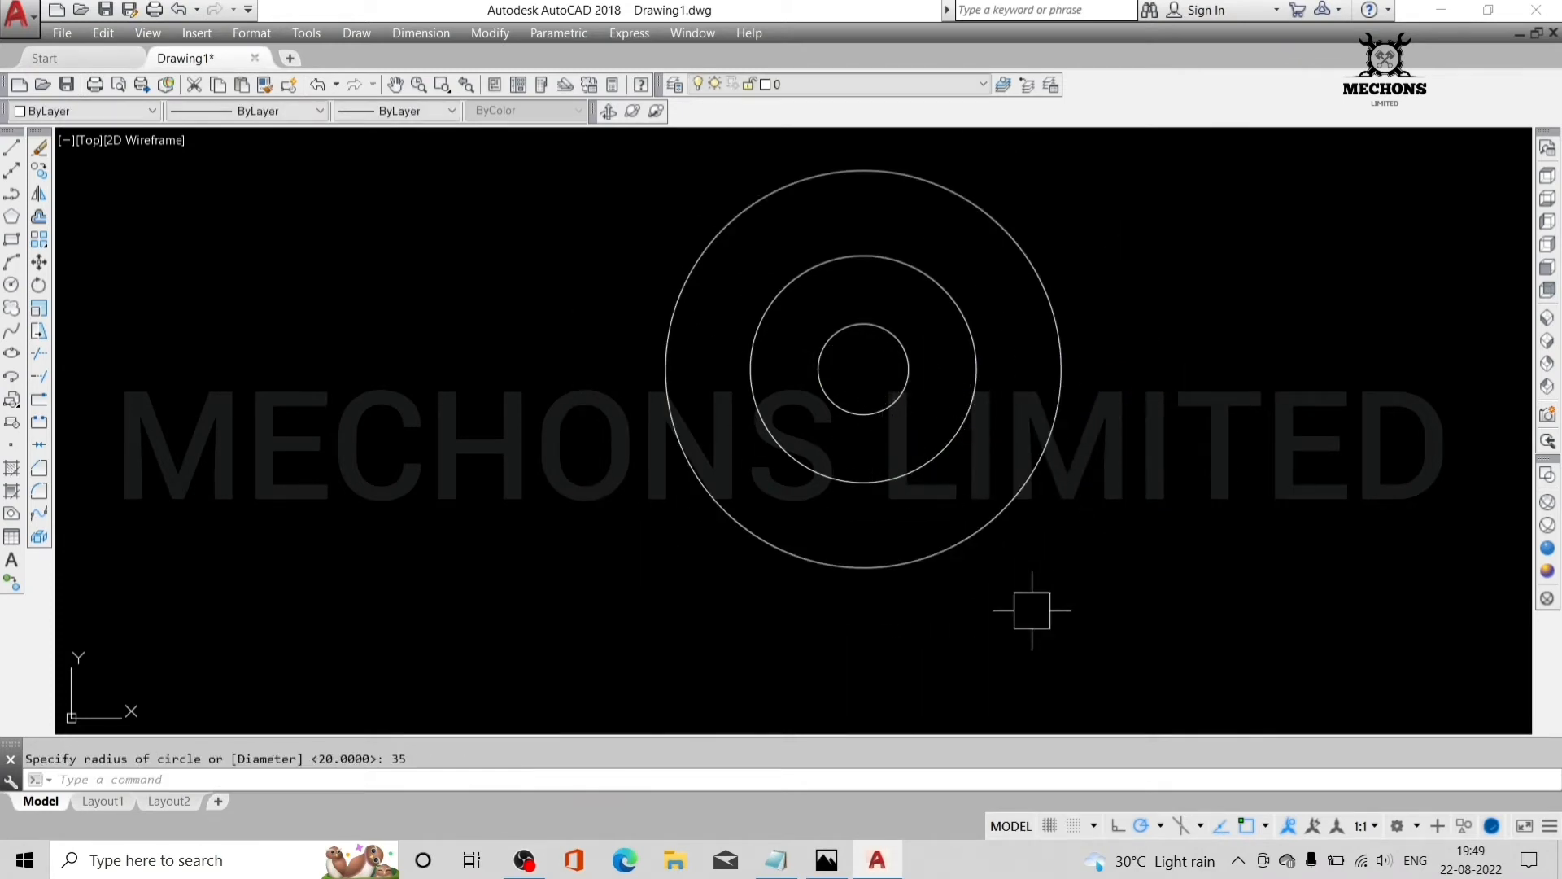
pyautogui.press('Return')
pyautogui.click(863, 369)
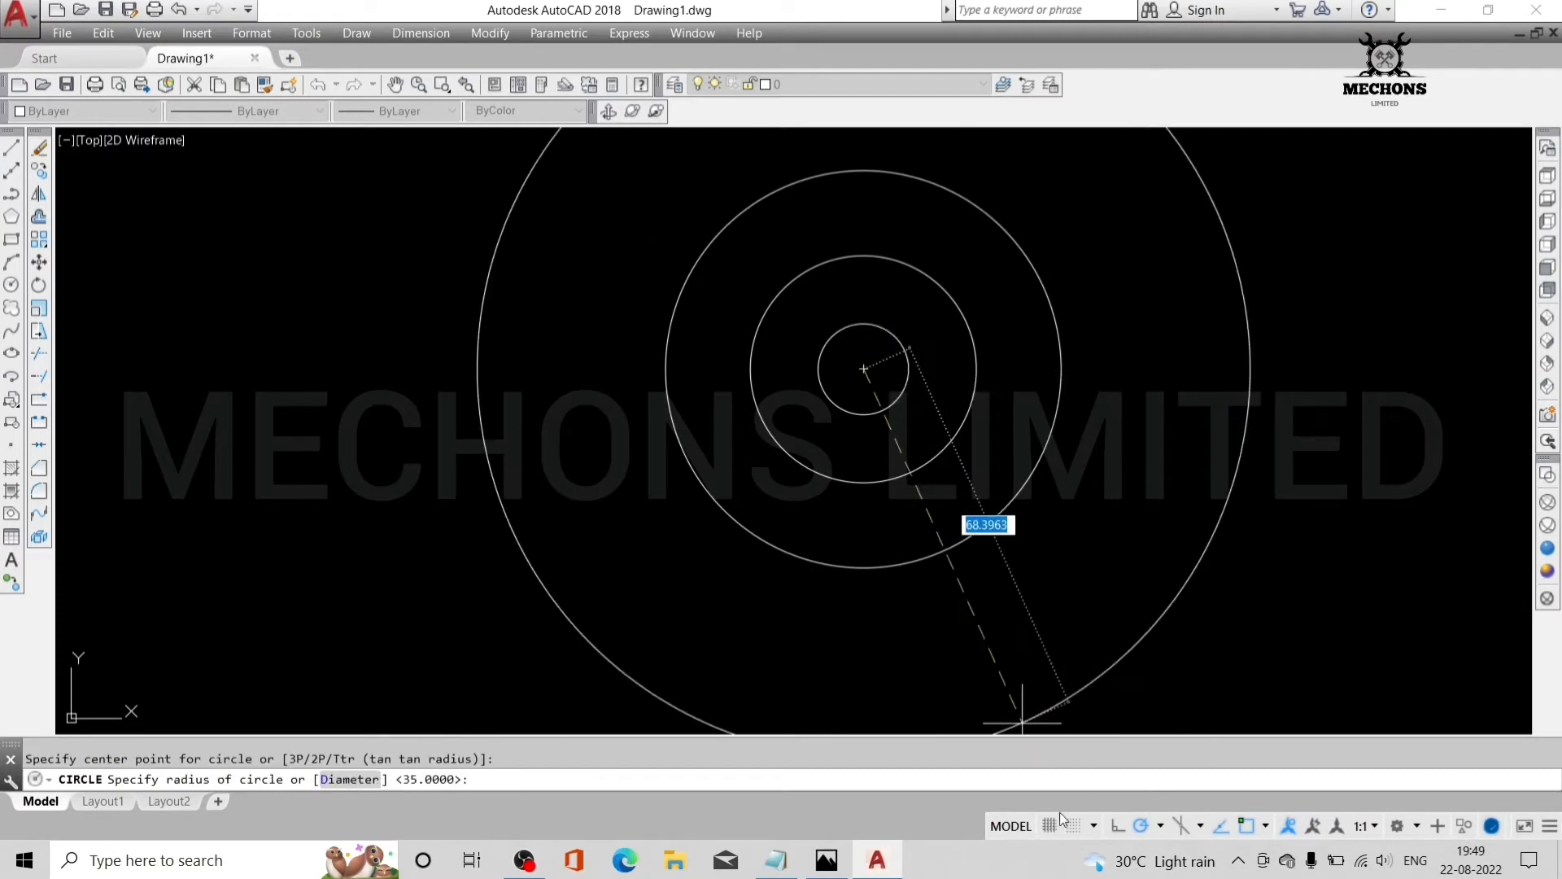
pyautogui.write('45')
pyautogui.press('Return')
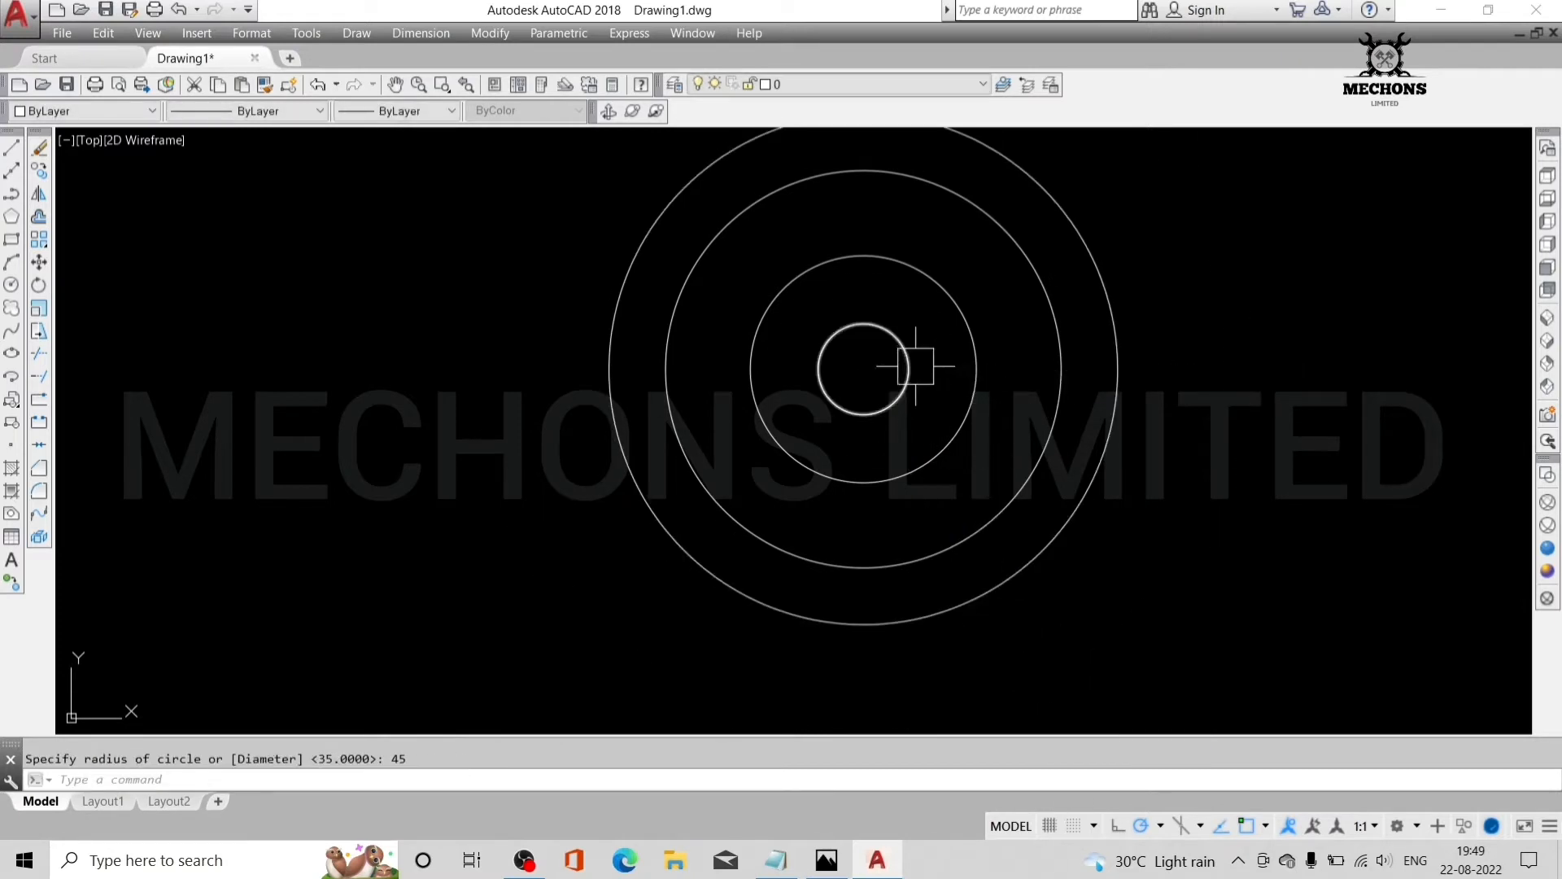
# - Add concentric circles of radius 55 and 65 about the same centre
pyautogui.press('Return')
pyautogui.click(863, 368)
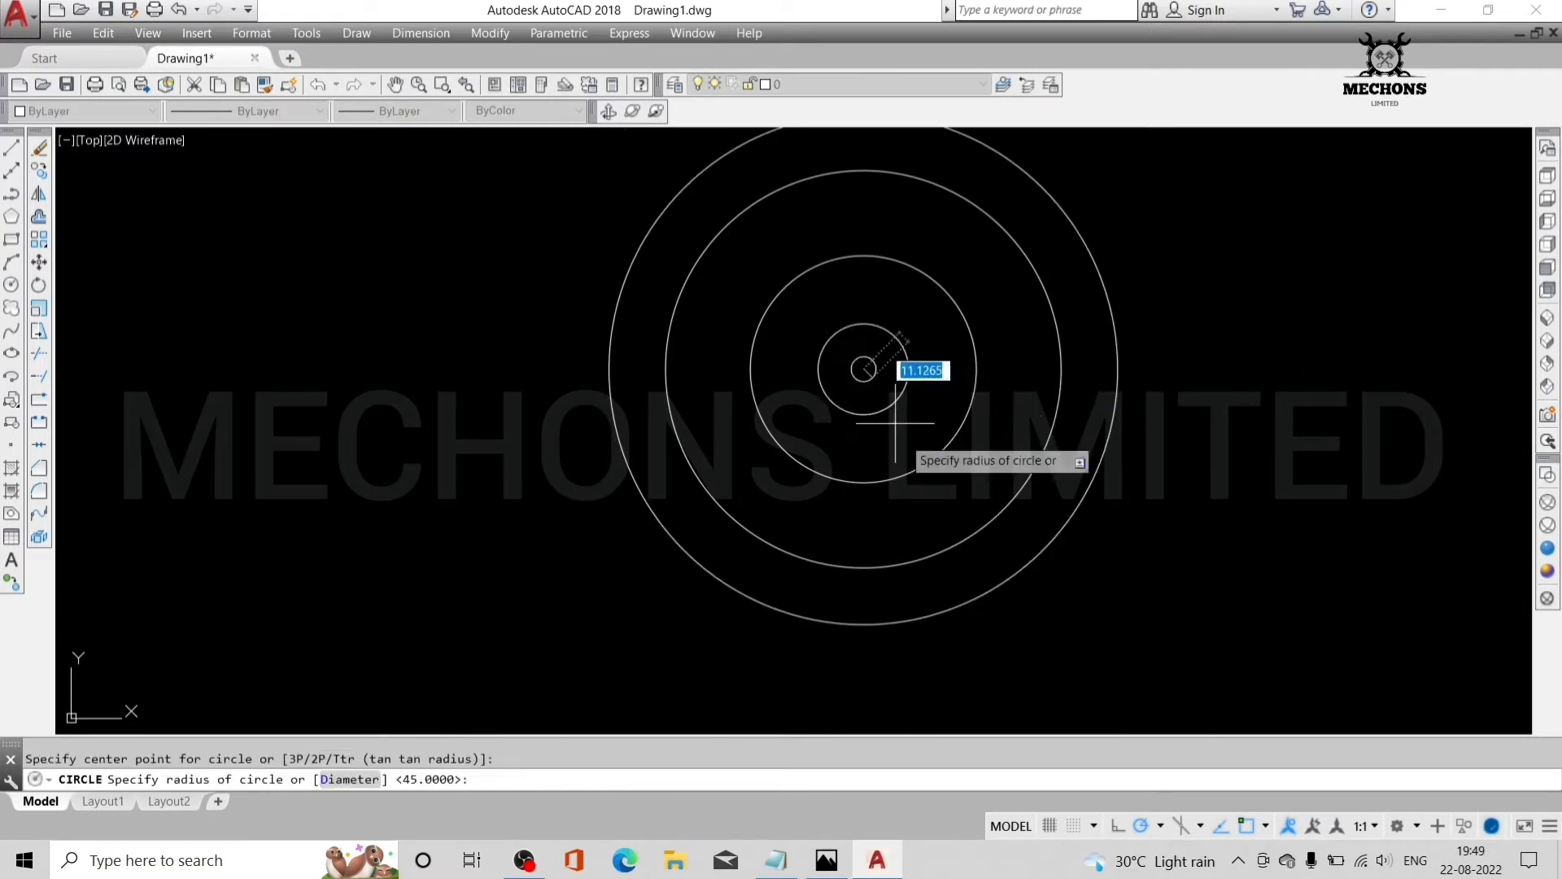
pyautogui.write('55')
pyautogui.press('Return')
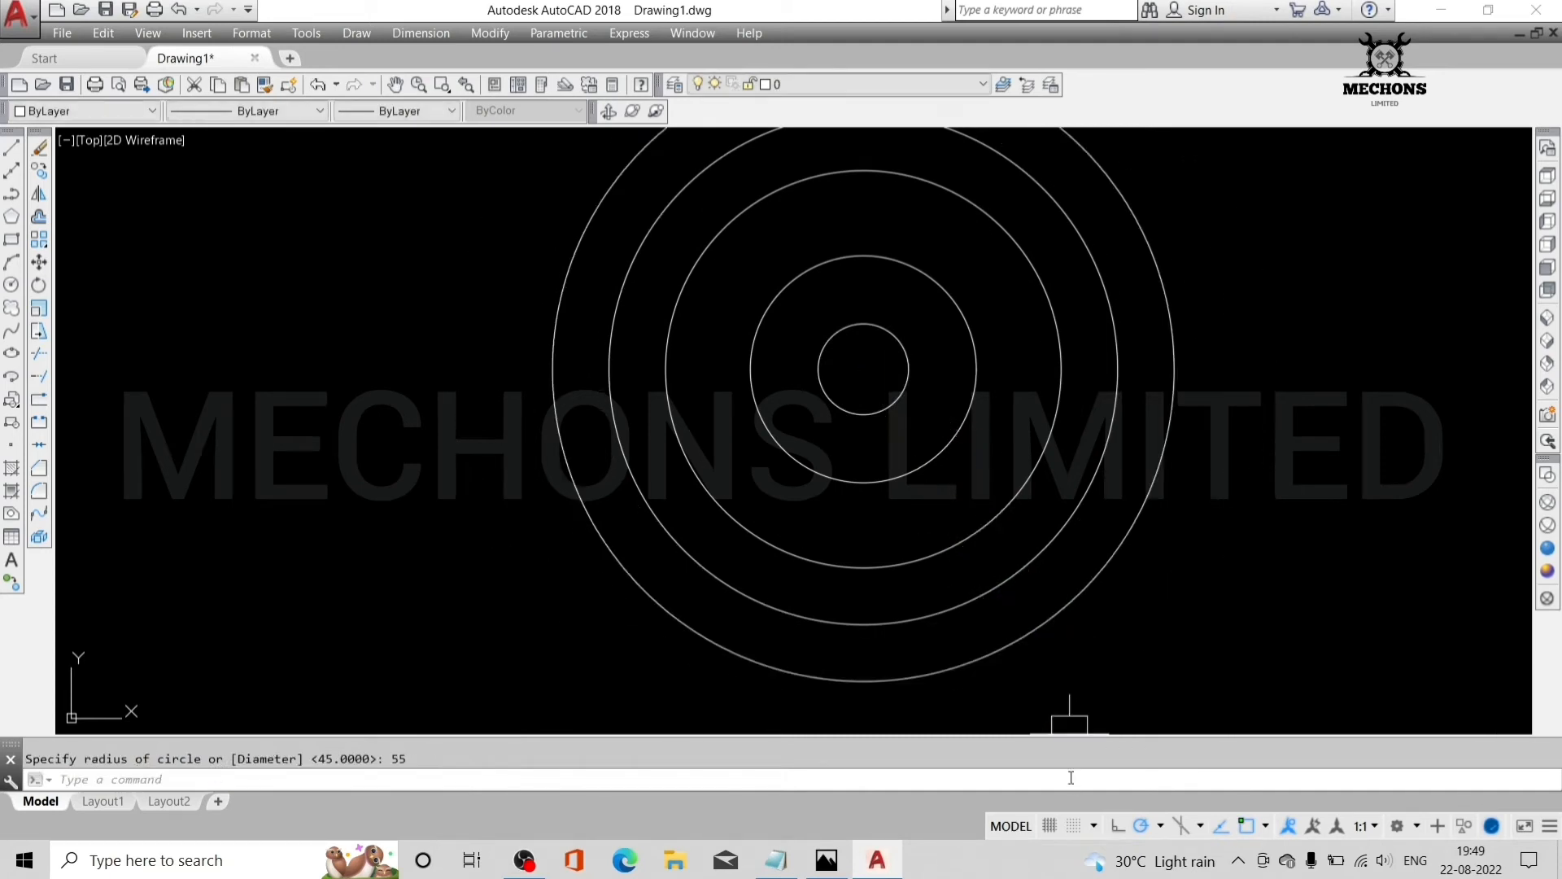
pyautogui.press('Return')
pyautogui.click(863, 368)
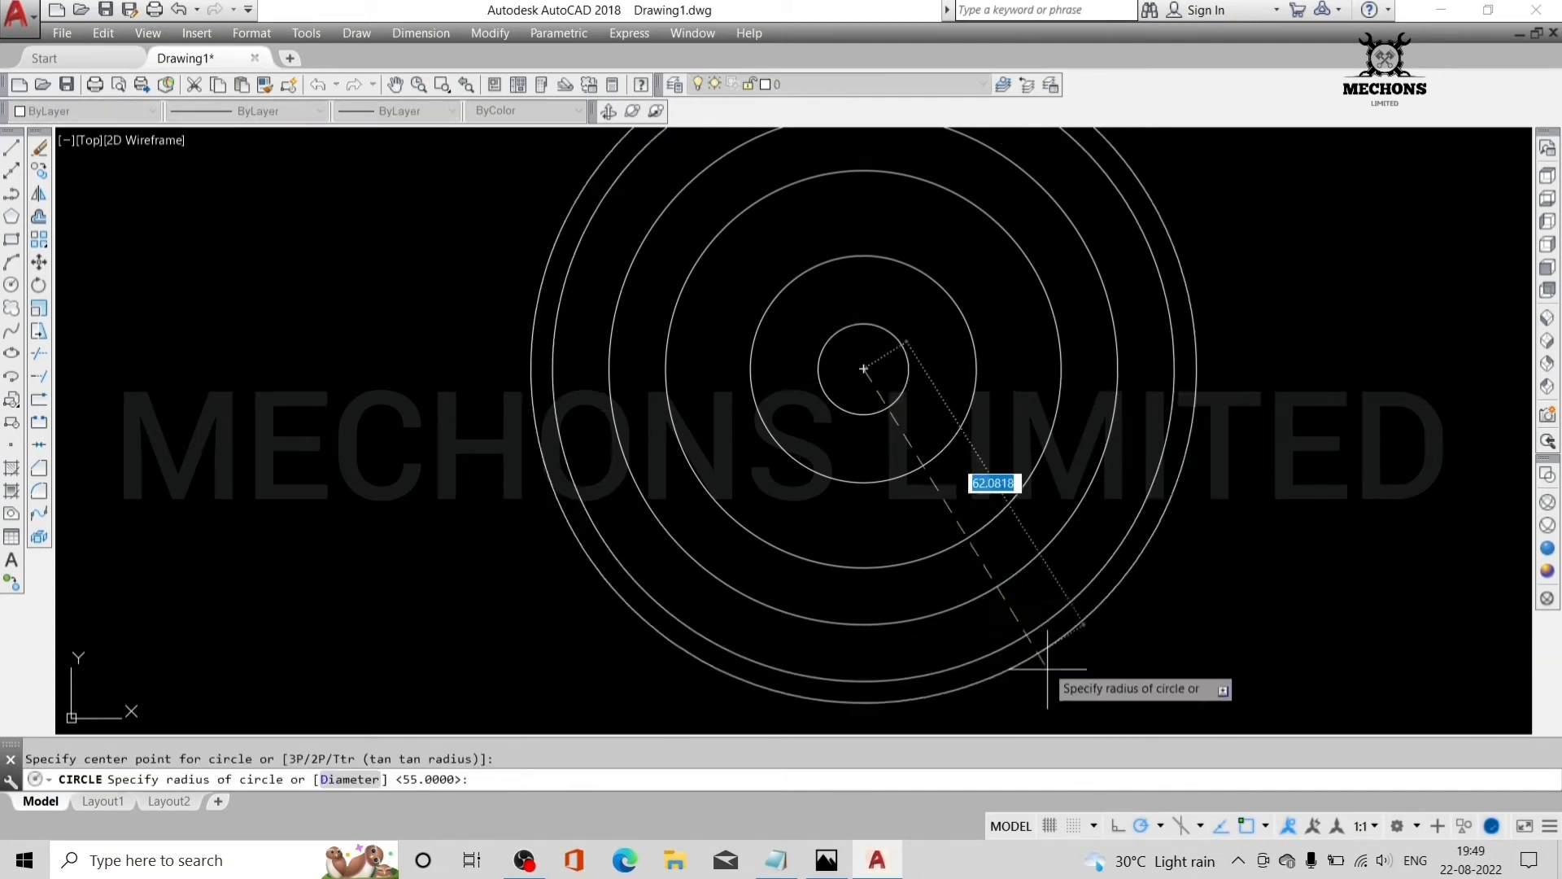
pyautogui.write('65')
pyautogui.press('Return')
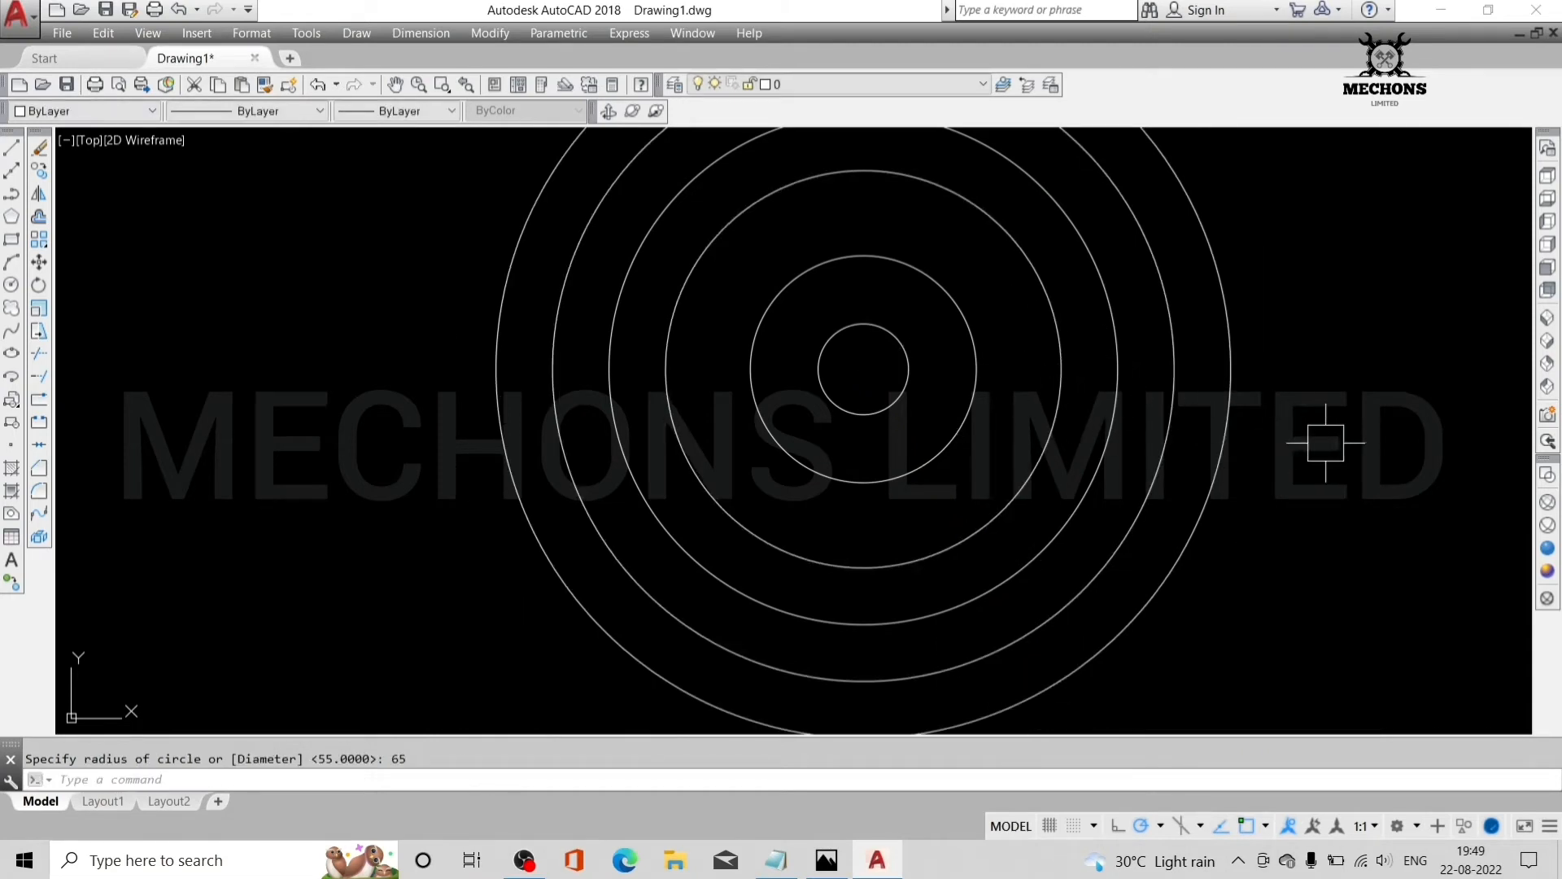
# - Set the polar tracking angle and draw a 45-degree line from the common centre down to the right, past the radius 65 circle
pyautogui.click(825, 860)
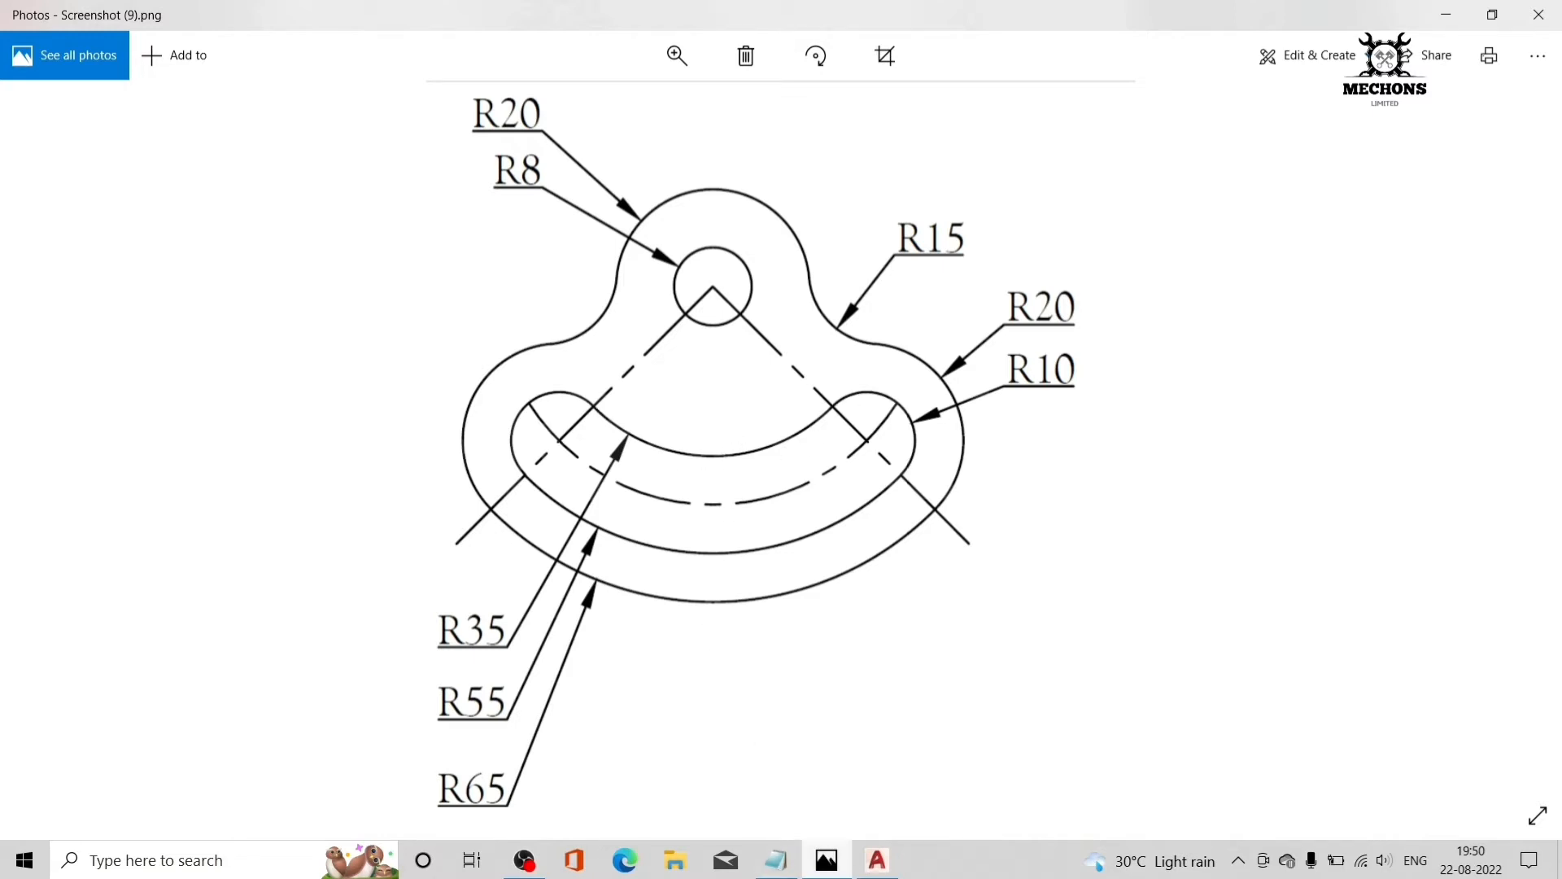
pyautogui.click(877, 860)
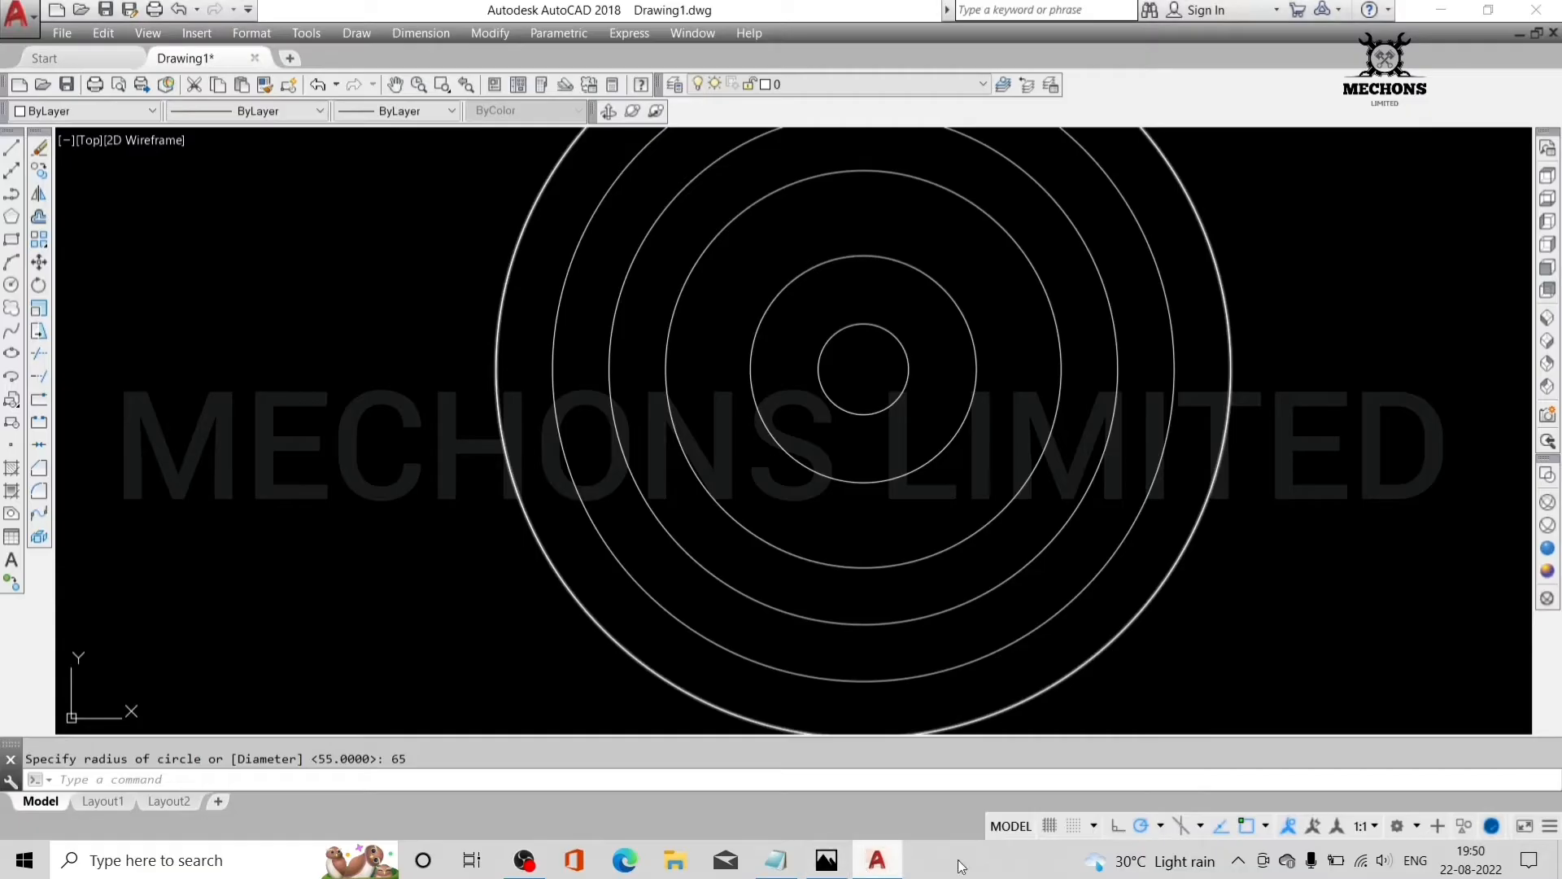
pyautogui.rightClick(1139, 828)
pyautogui.click(1155, 622)
pyautogui.write('l')
pyautogui.press('Return')
pyautogui.click(863, 368)
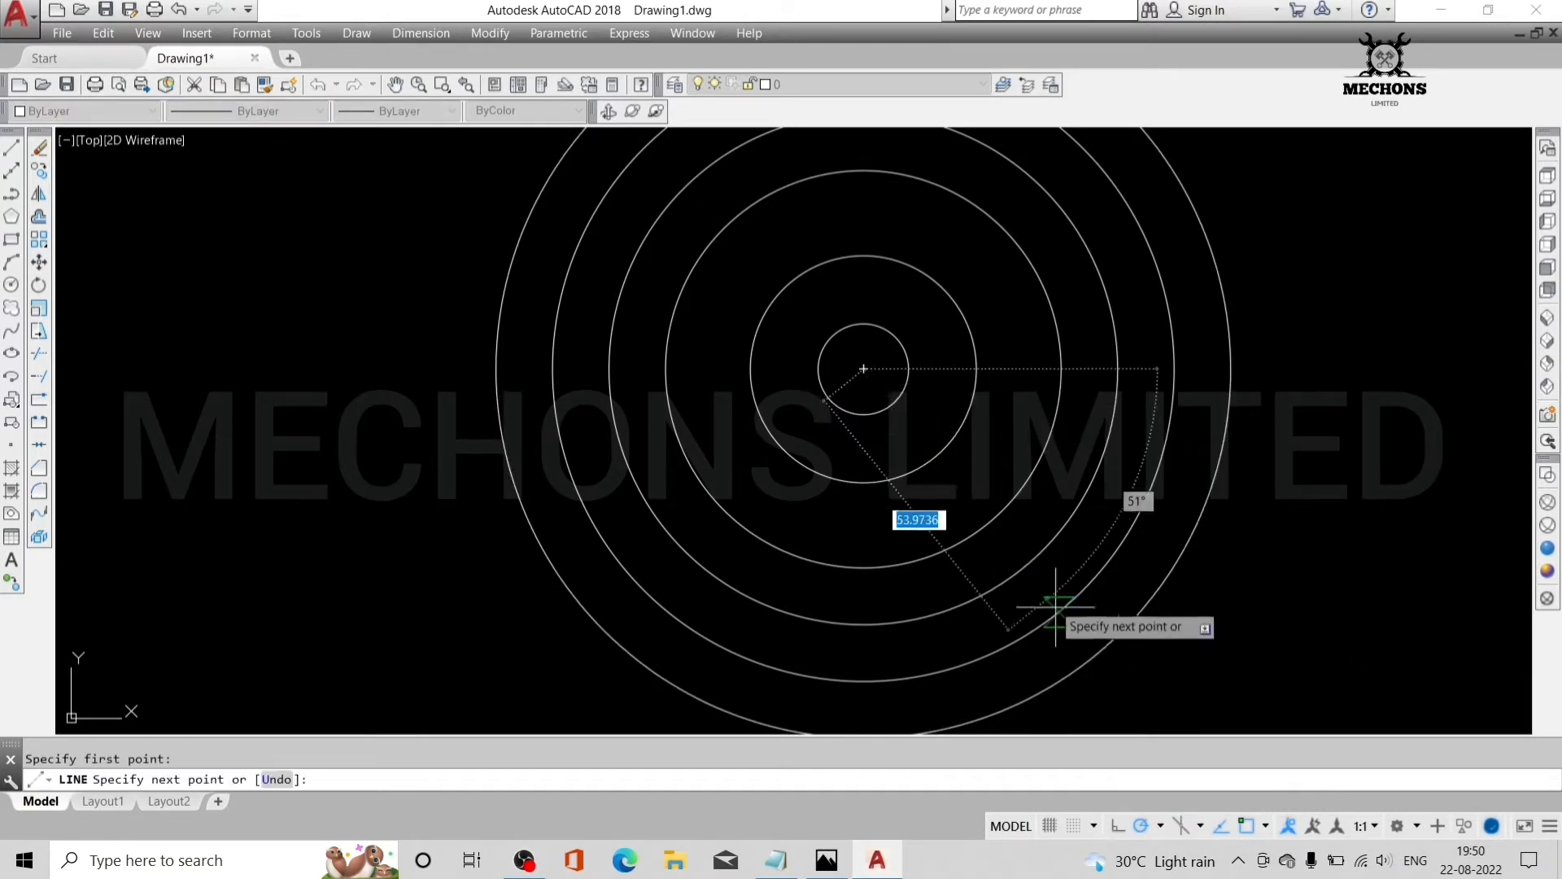
pyautogui.click(1172, 679)
pyautogui.press('Escape')
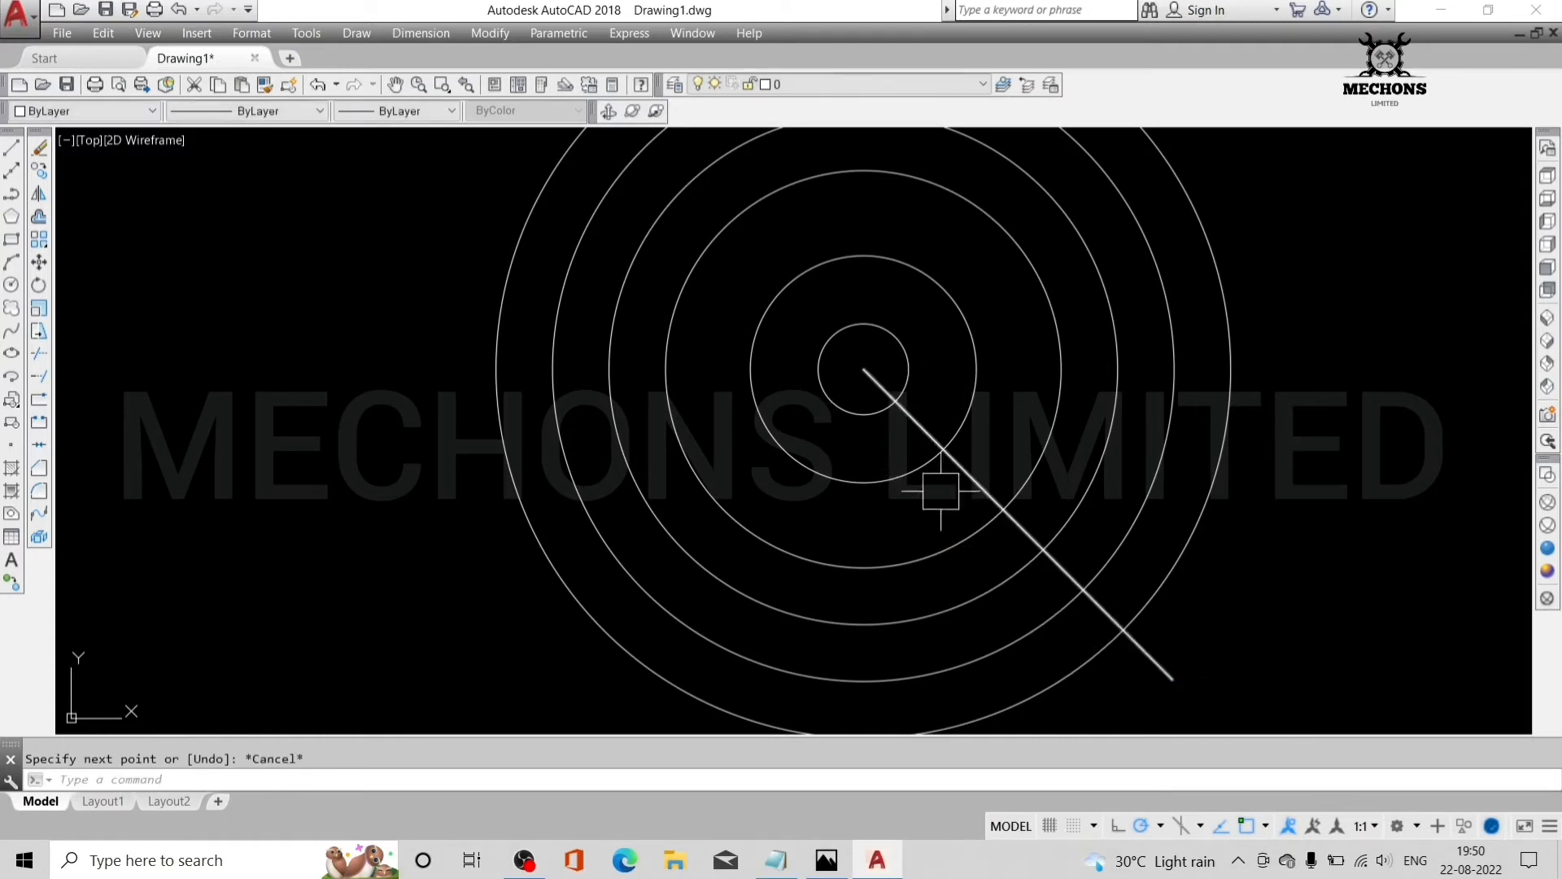
# - Draw a matching diagonal line from the common centre down to the left, past the radius 65 circle
pyautogui.press('Return')
pyautogui.click(863, 369)
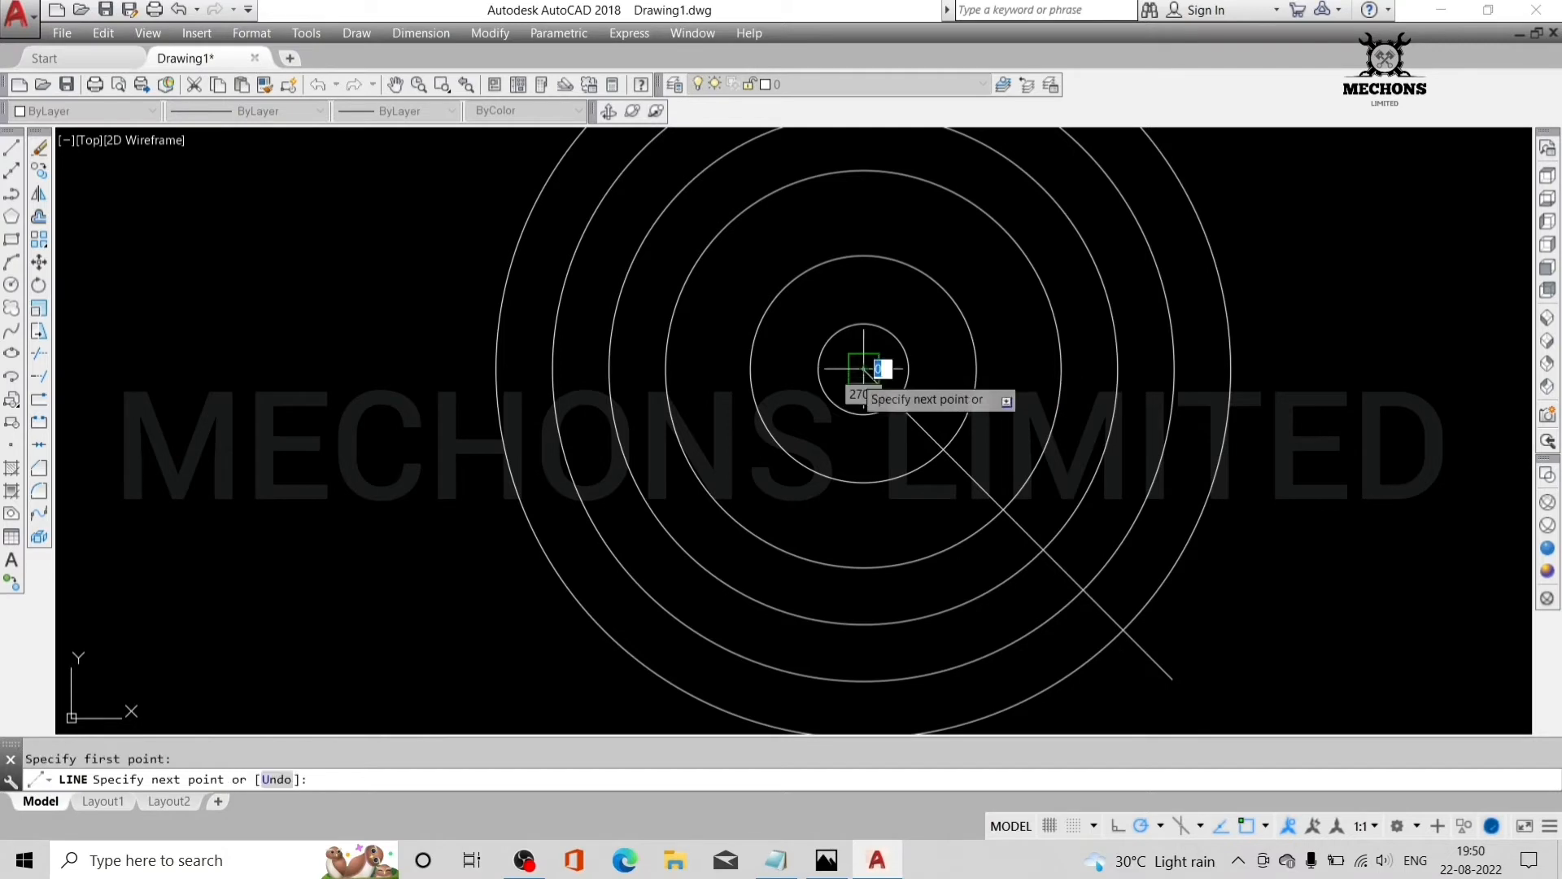
pyautogui.click(578, 659)
pyautogui.press('Escape')
pyautogui.scroll(-5, 960, 439)
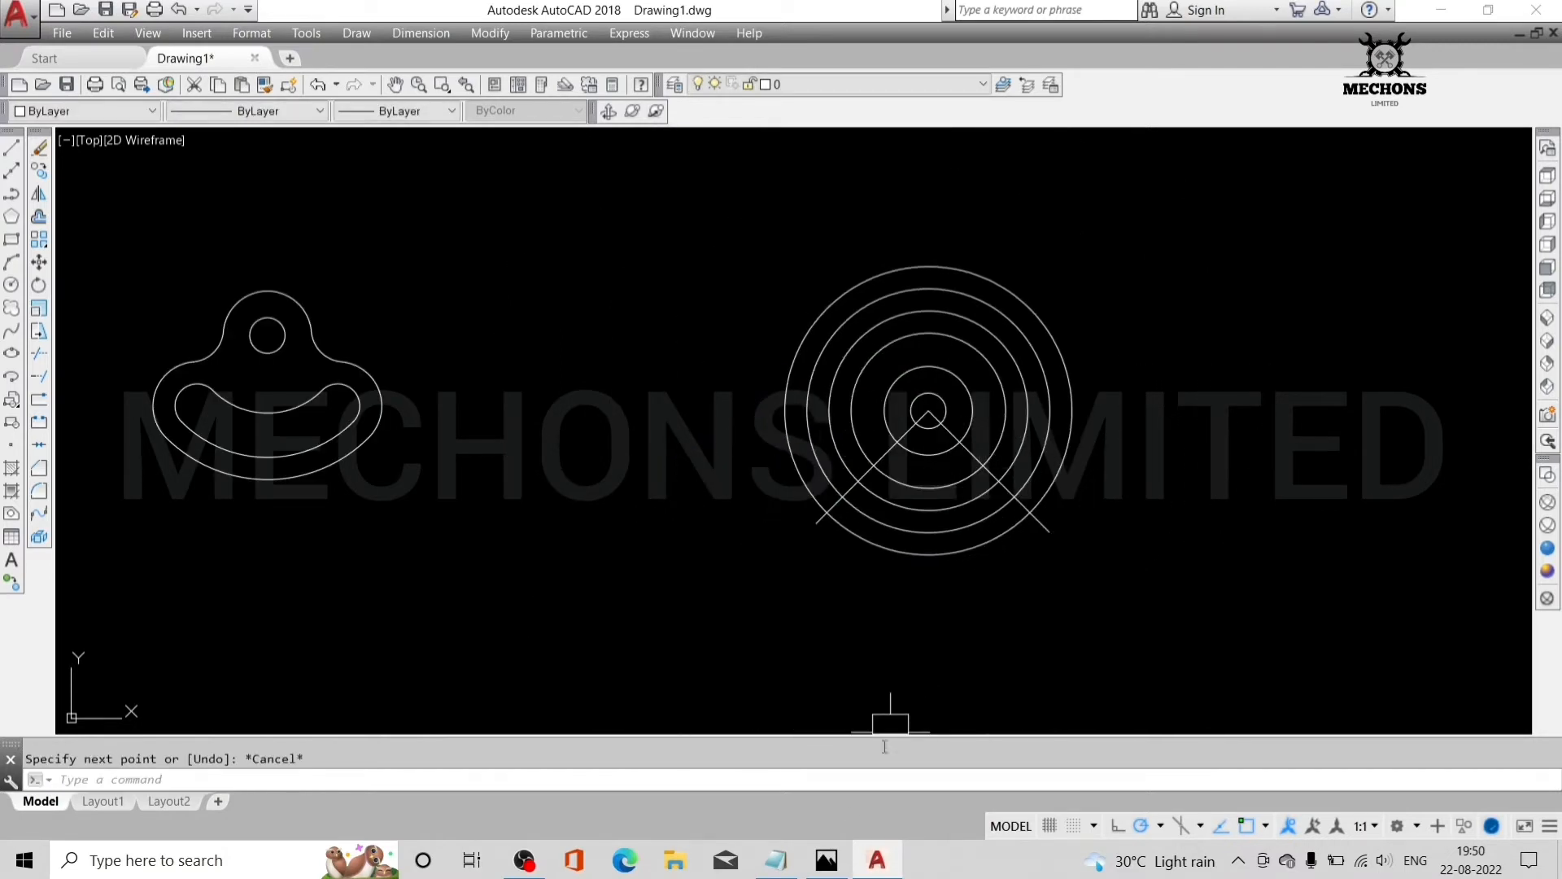
# - Trim the radius 35, 45, 55 and 65 circles outside the two diagonal lines, keeping only the lower arcs between them
pyautogui.click(828, 860)
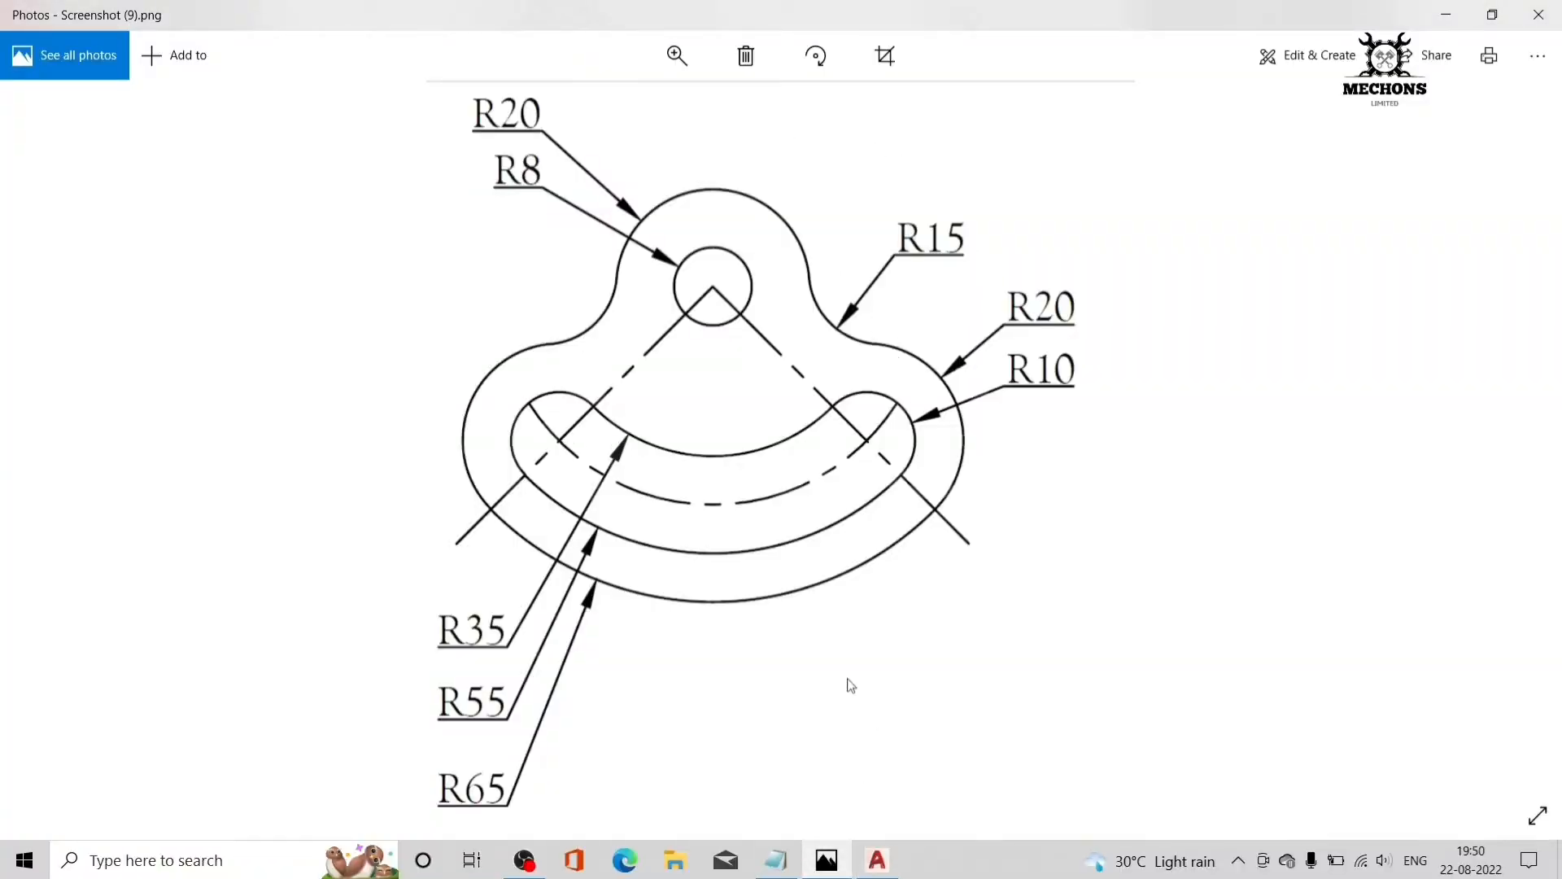
pyautogui.click(877, 860)
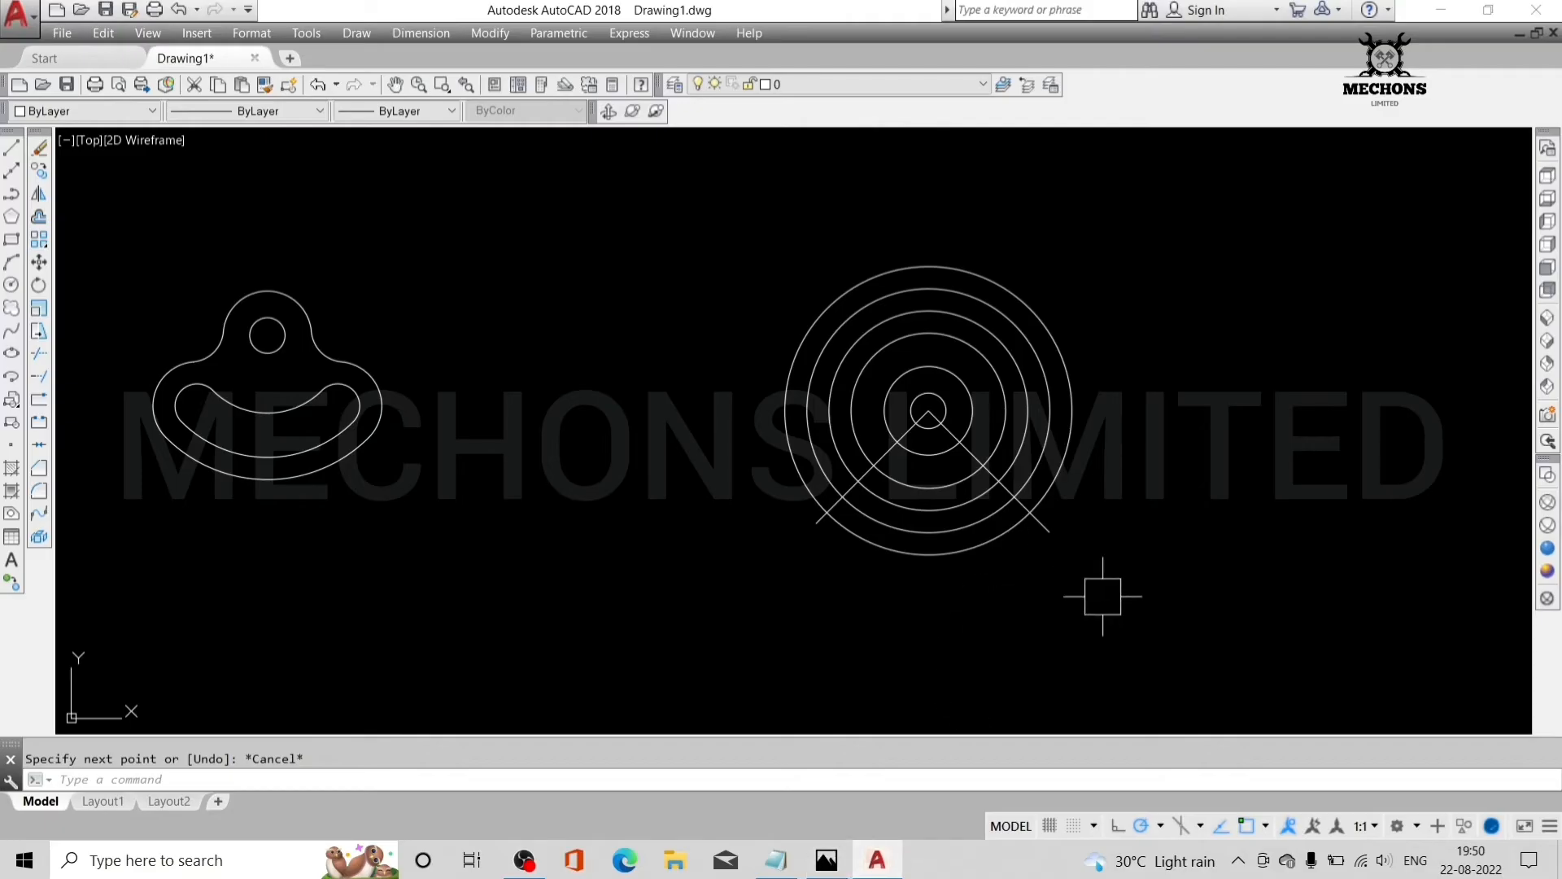
pyautogui.write('tr')
pyautogui.press('Return')
pyautogui.click(1153, 517)
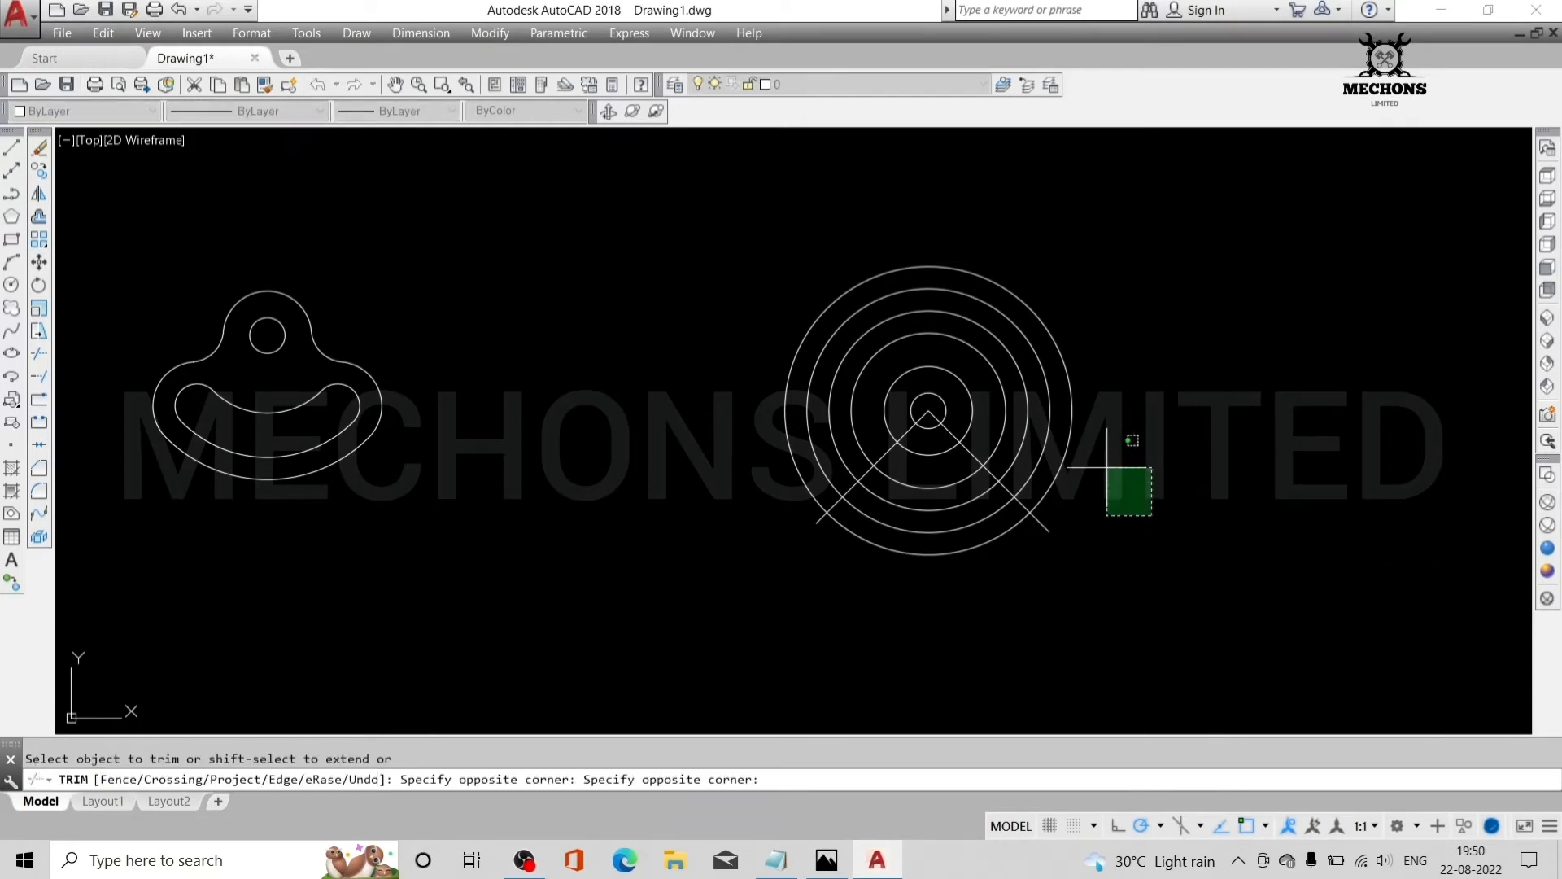
pyautogui.click(1104, 462)
pyautogui.click(1122, 416)
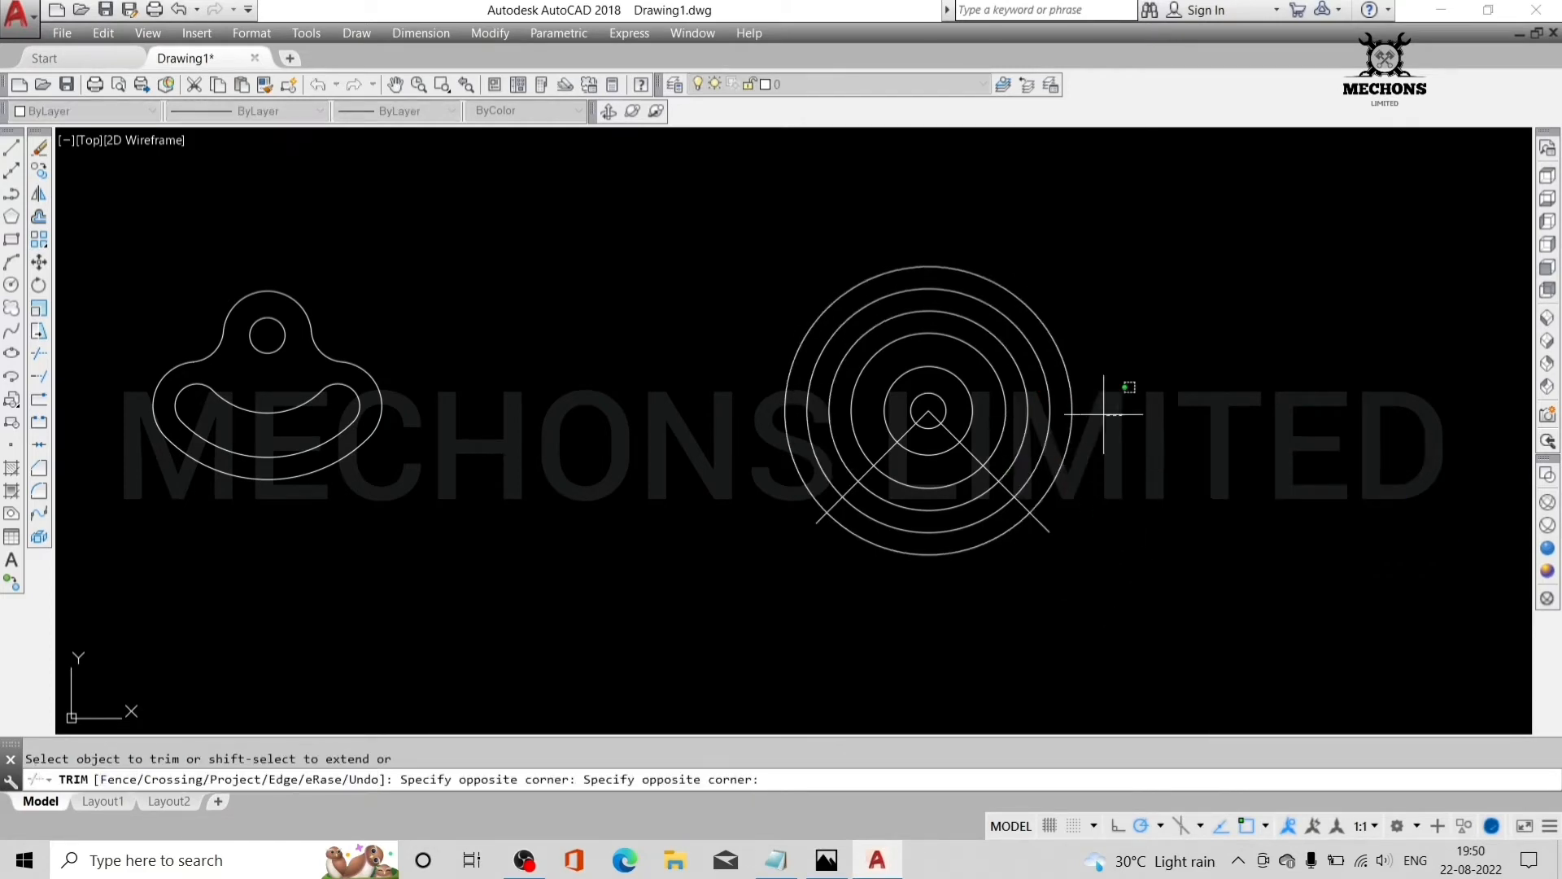
pyautogui.click(1003, 402)
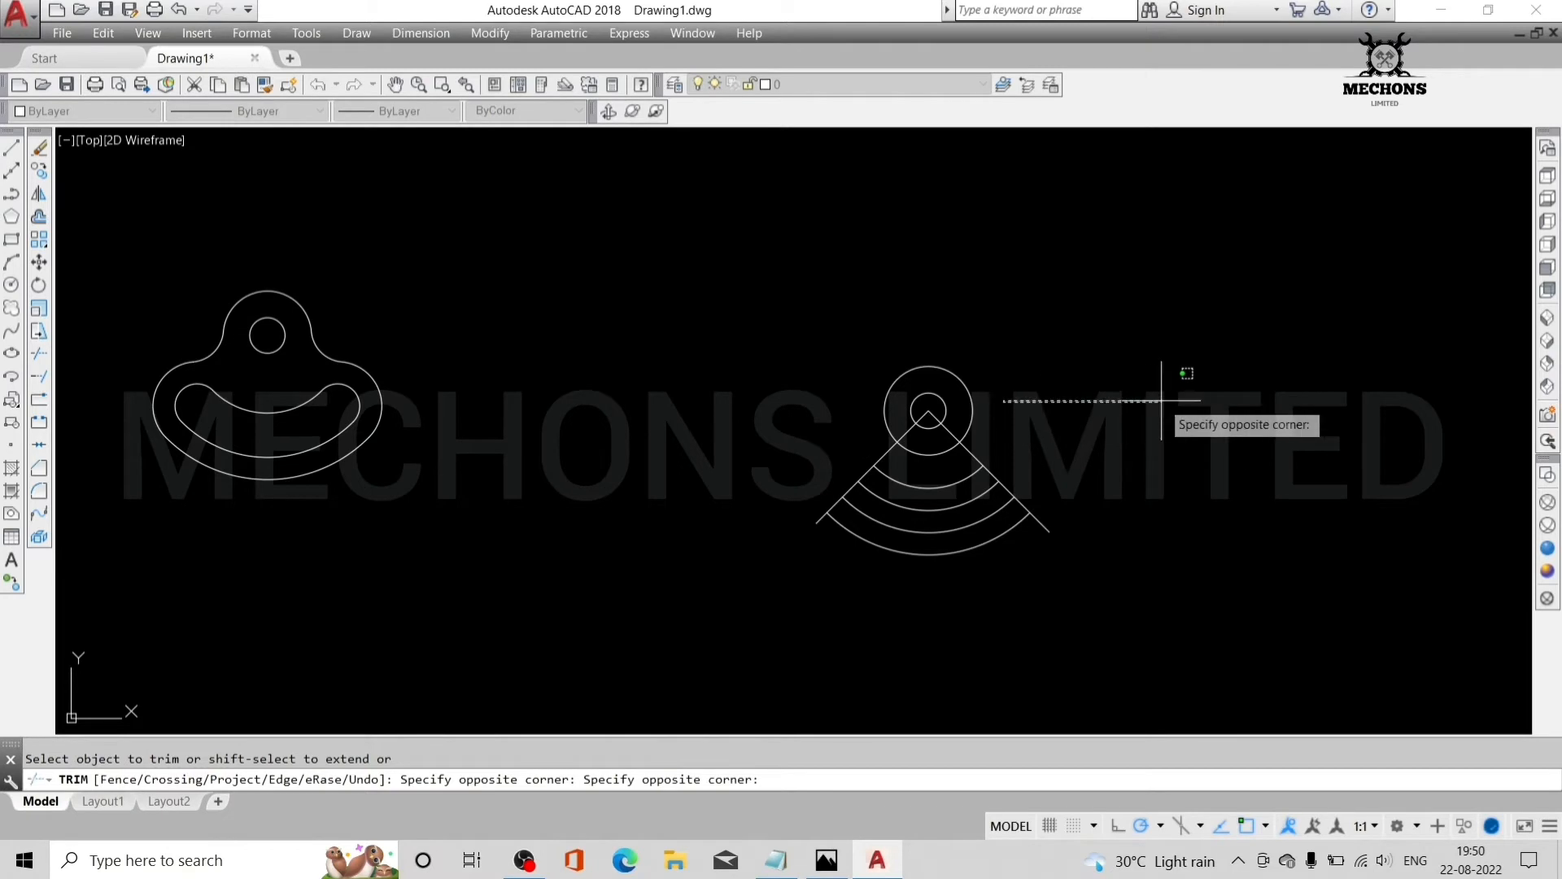
pyautogui.press('Escape')
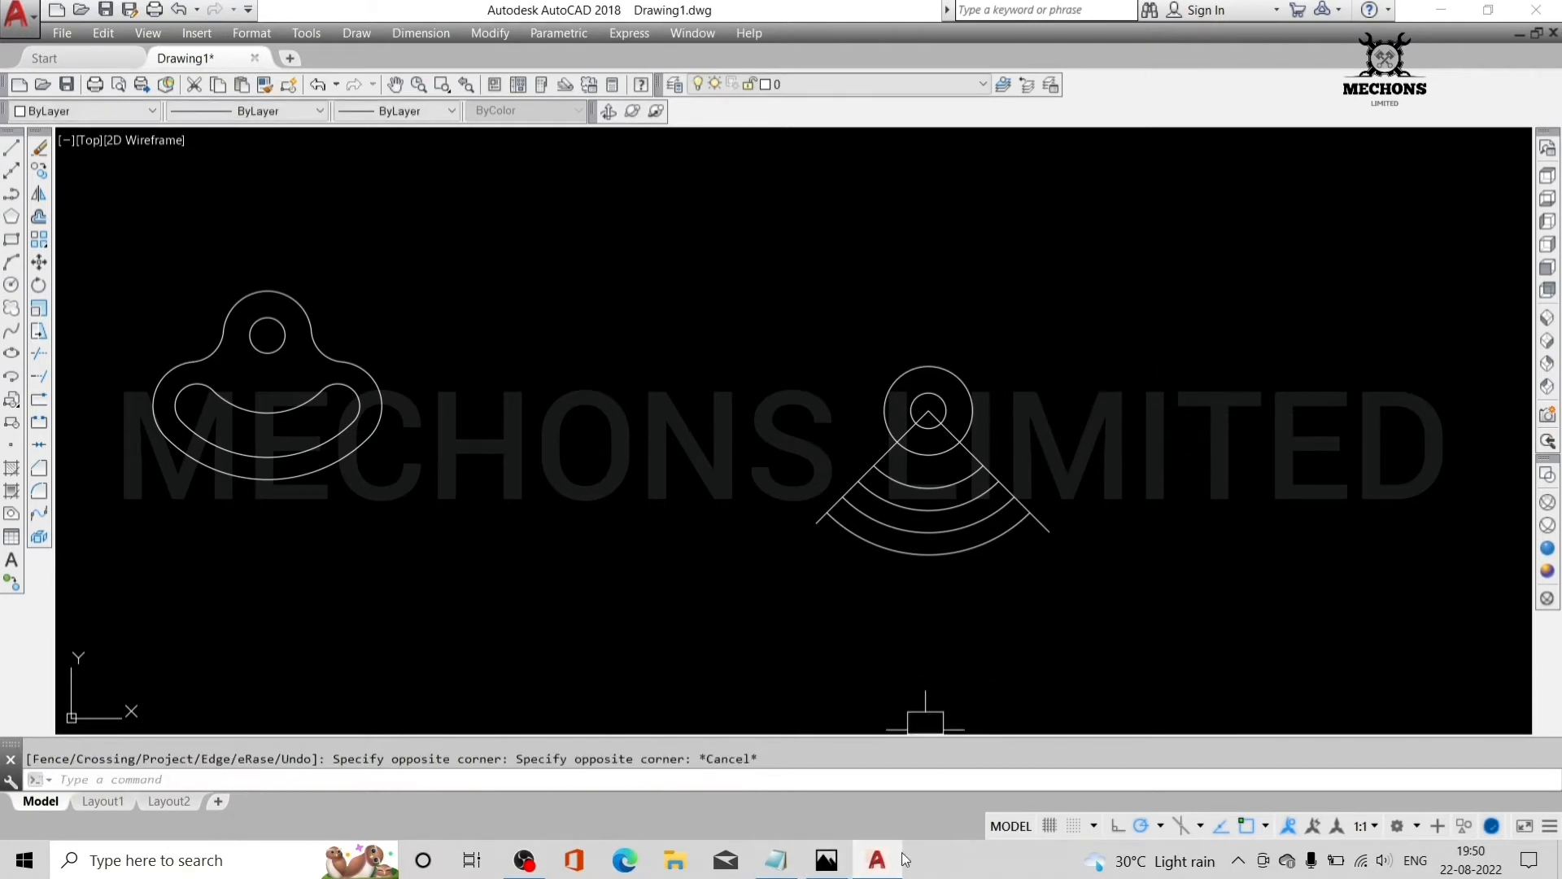
# - Draw a circle of radius 10 centred where the radius 45 arc meets the right diagonal line
pyautogui.click(826, 860)
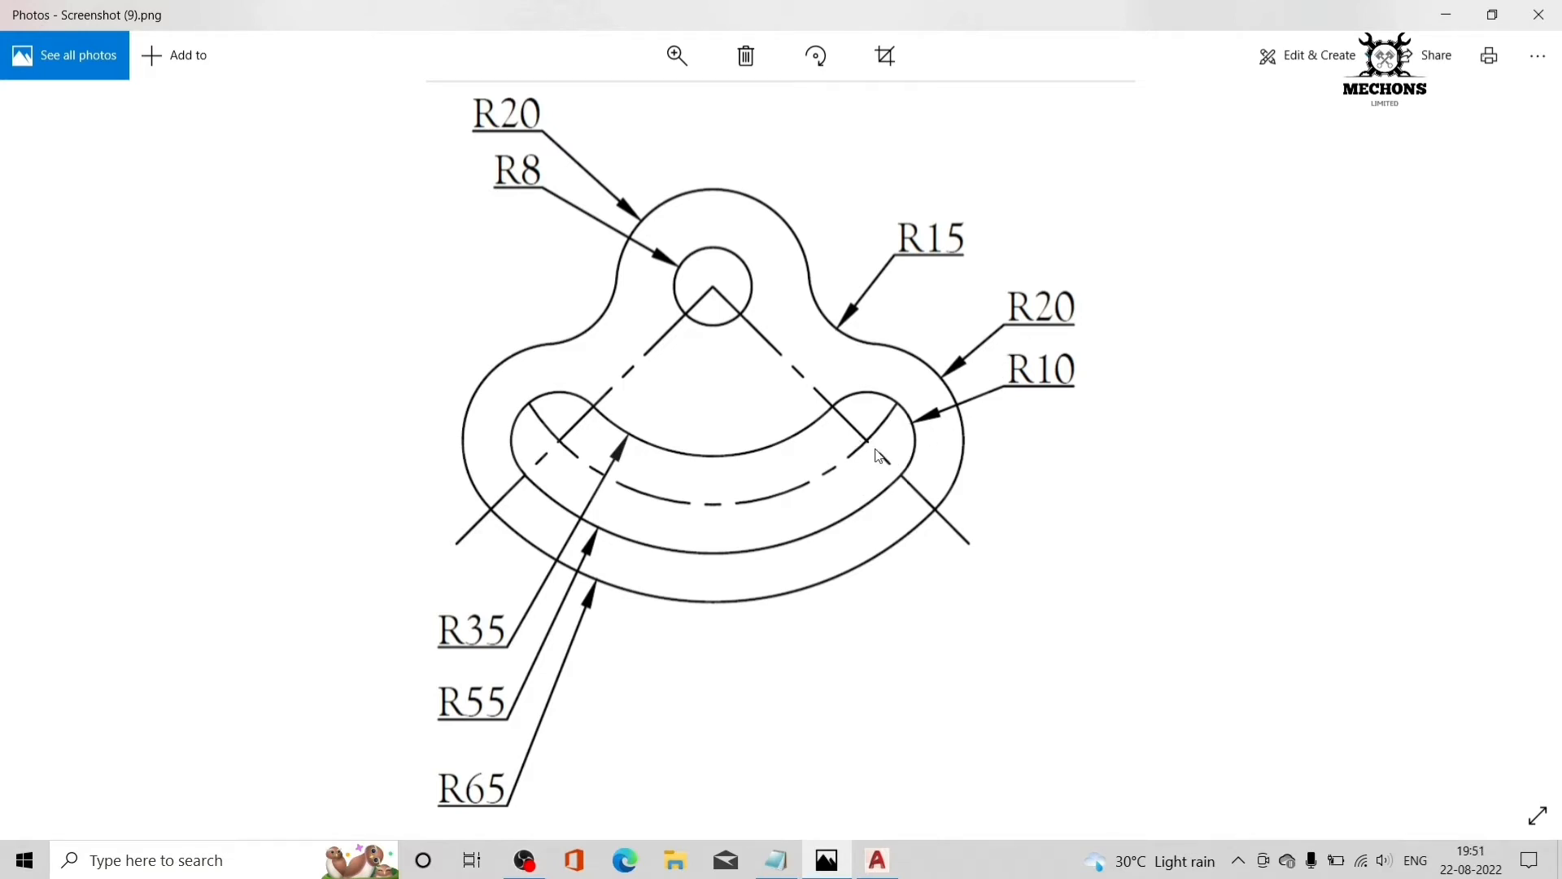
pyautogui.click(876, 859)
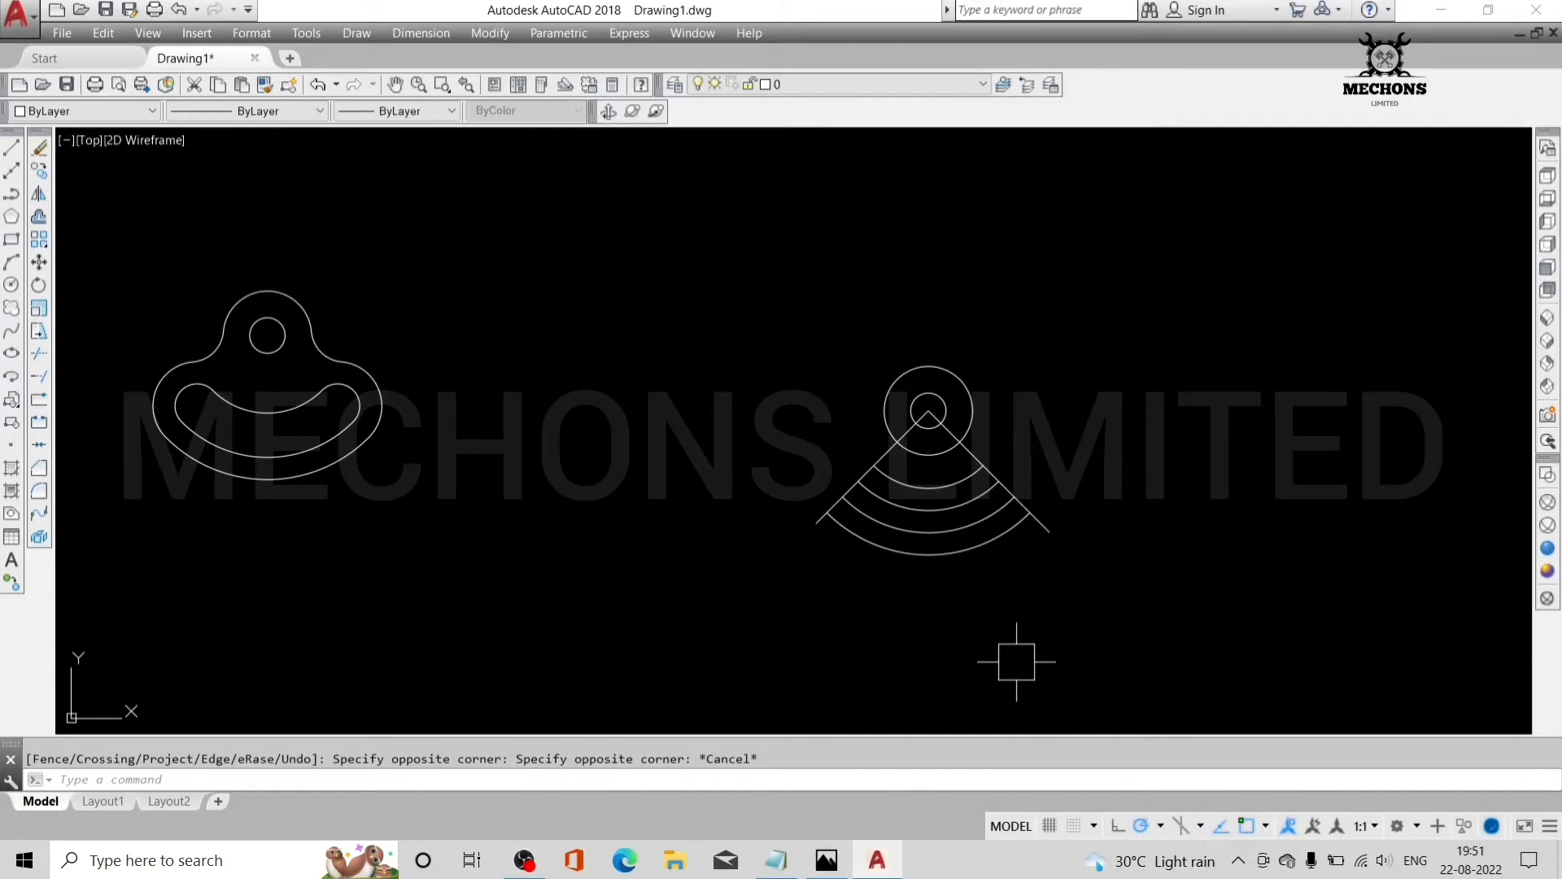
pyautogui.write('c')
pyautogui.press('Return')
pyautogui.scroll(4, 976, 488)
pyautogui.scroll(2, 975, 488)
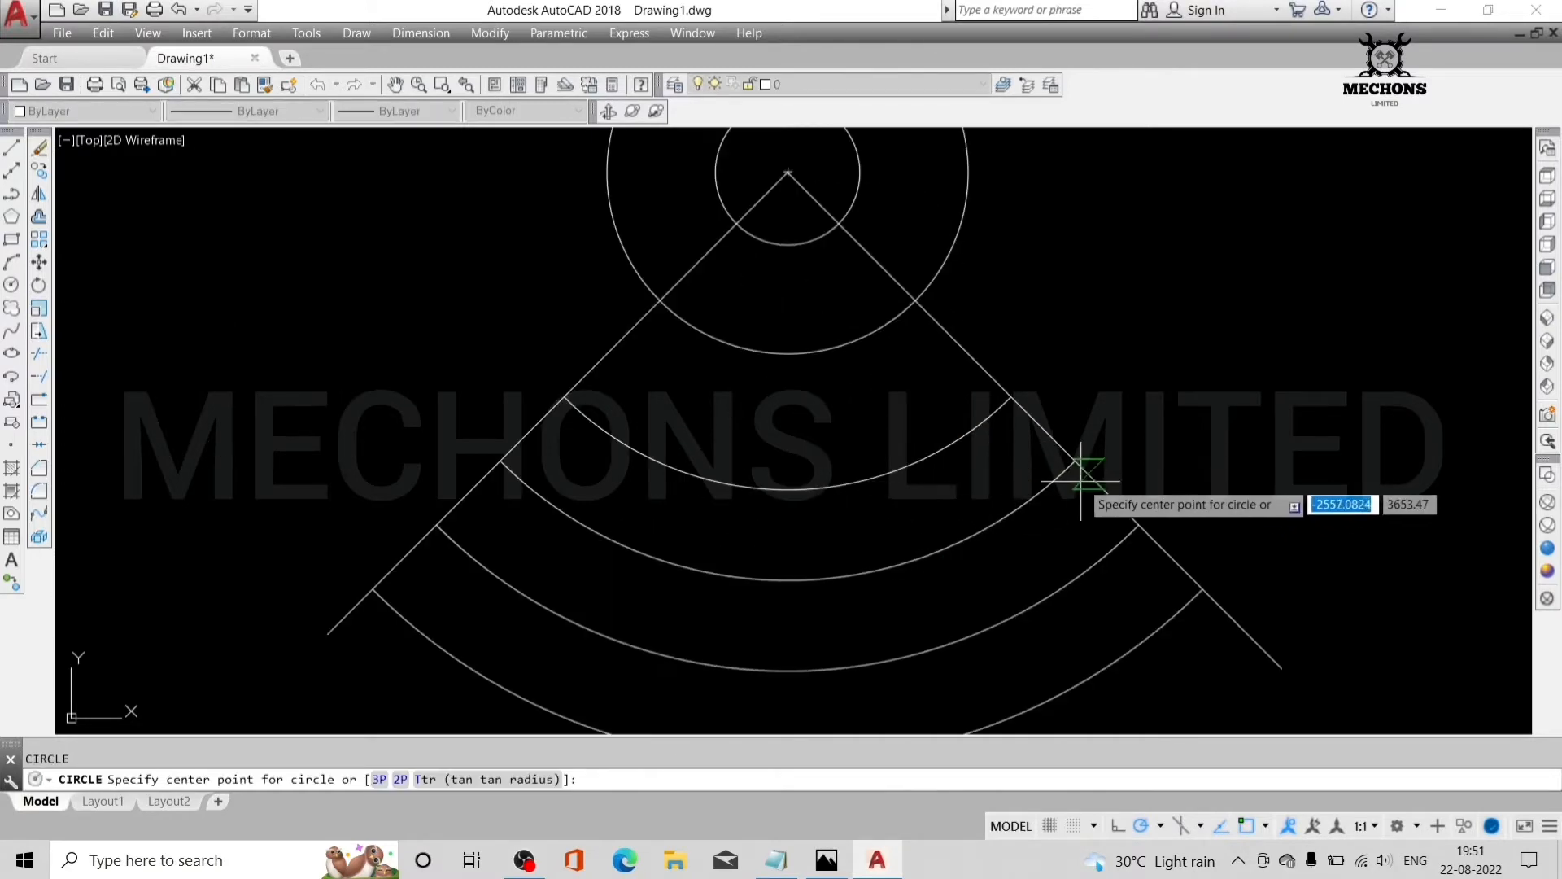
pyautogui.click(1075, 459)
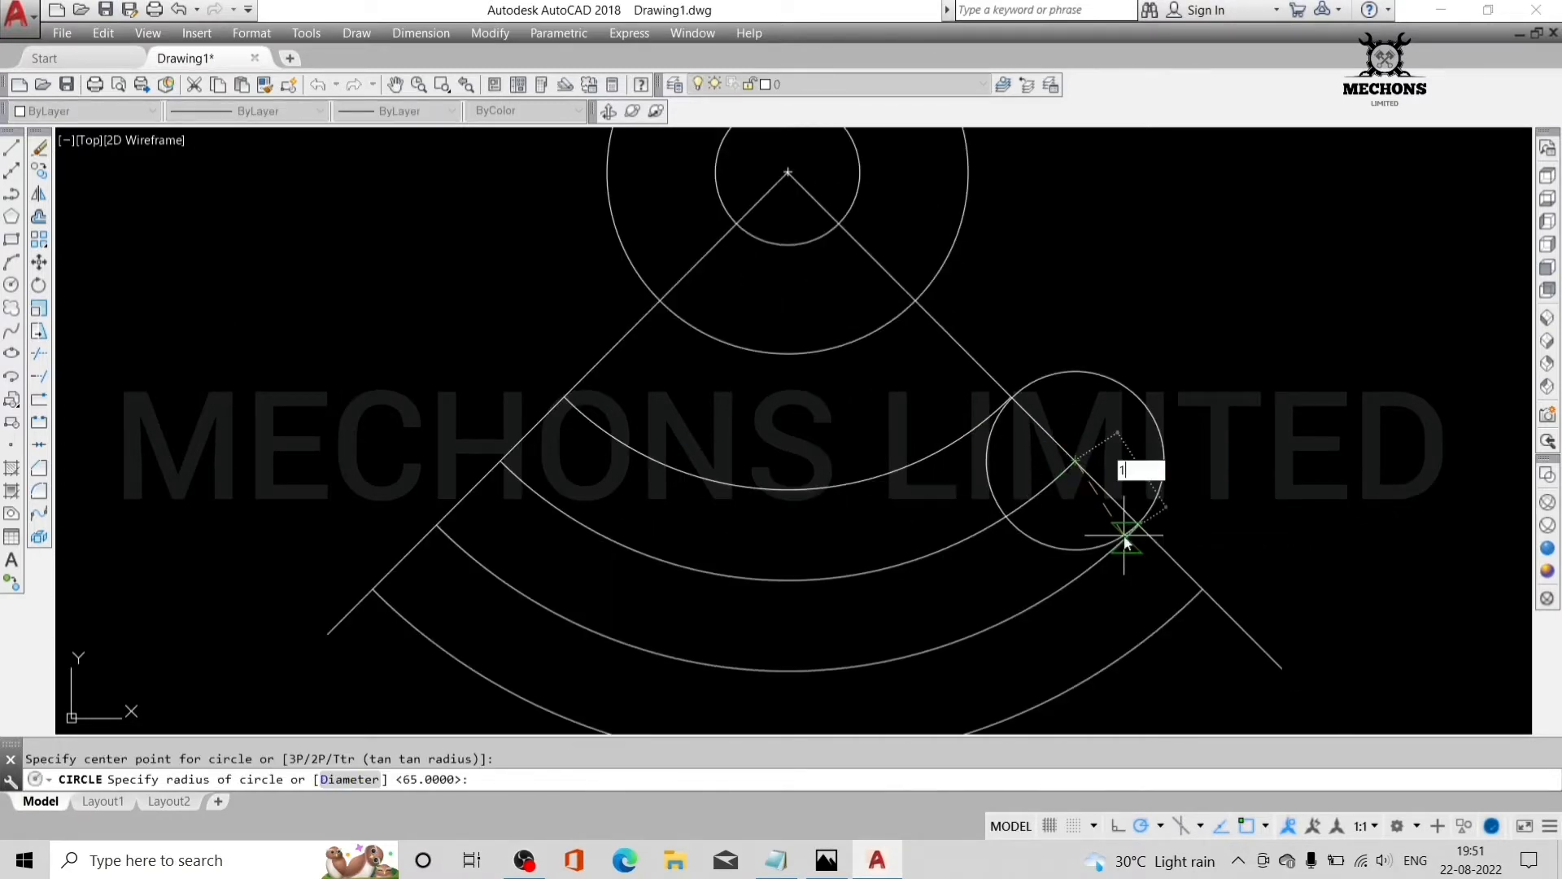
pyautogui.write('30')
pyautogui.press('Return')
# - Draw a circle of radius 20 concentric with the radius 10 circle on the right diagonal line
pyautogui.press('Return')
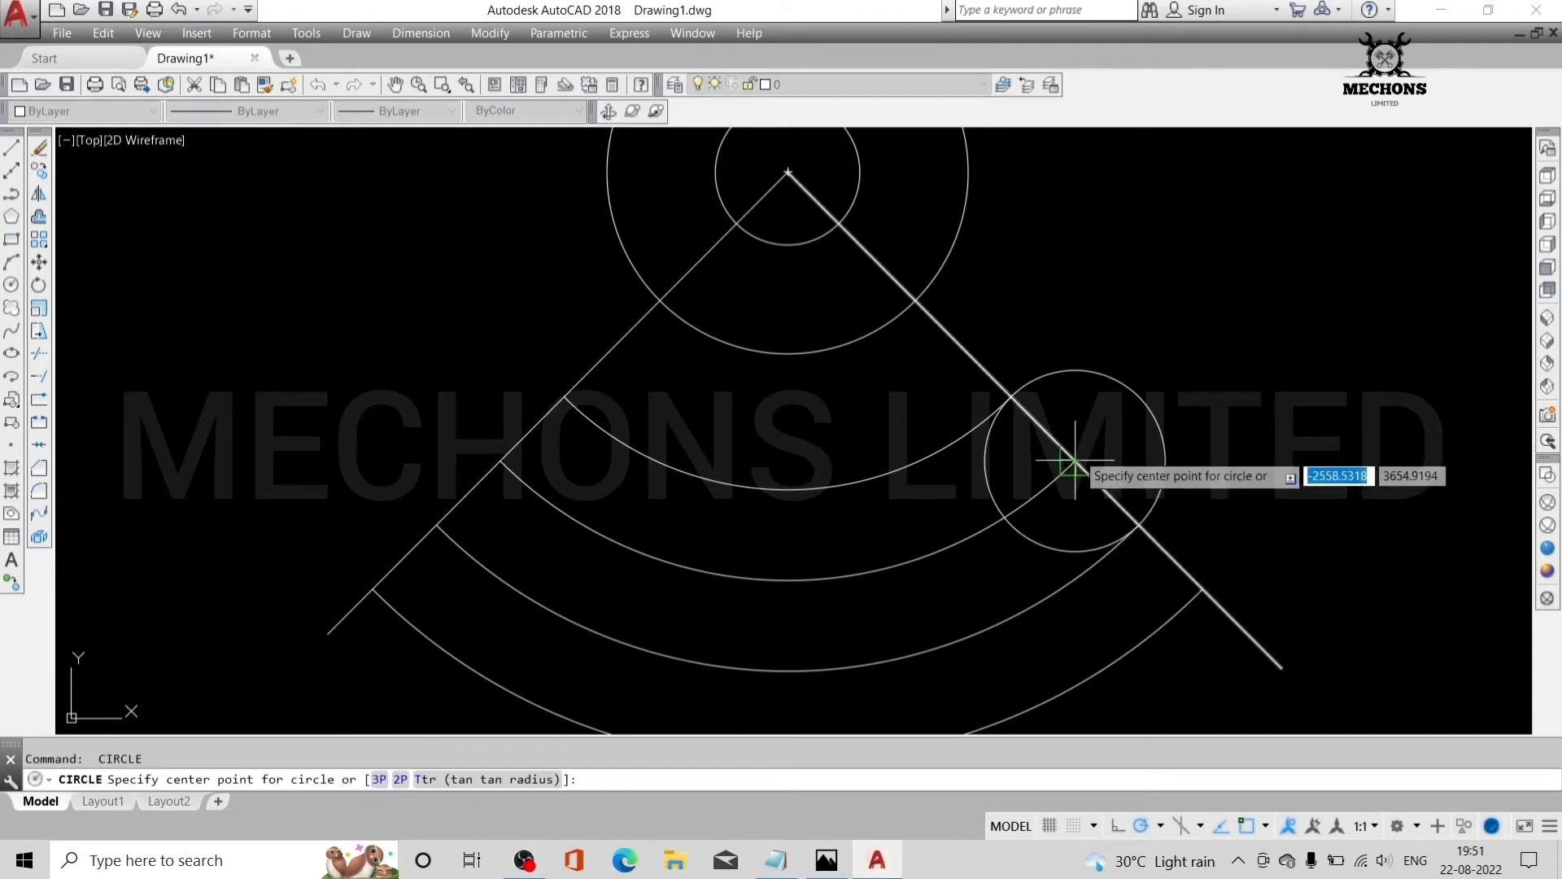
pyautogui.click(1076, 461)
pyautogui.write('20')
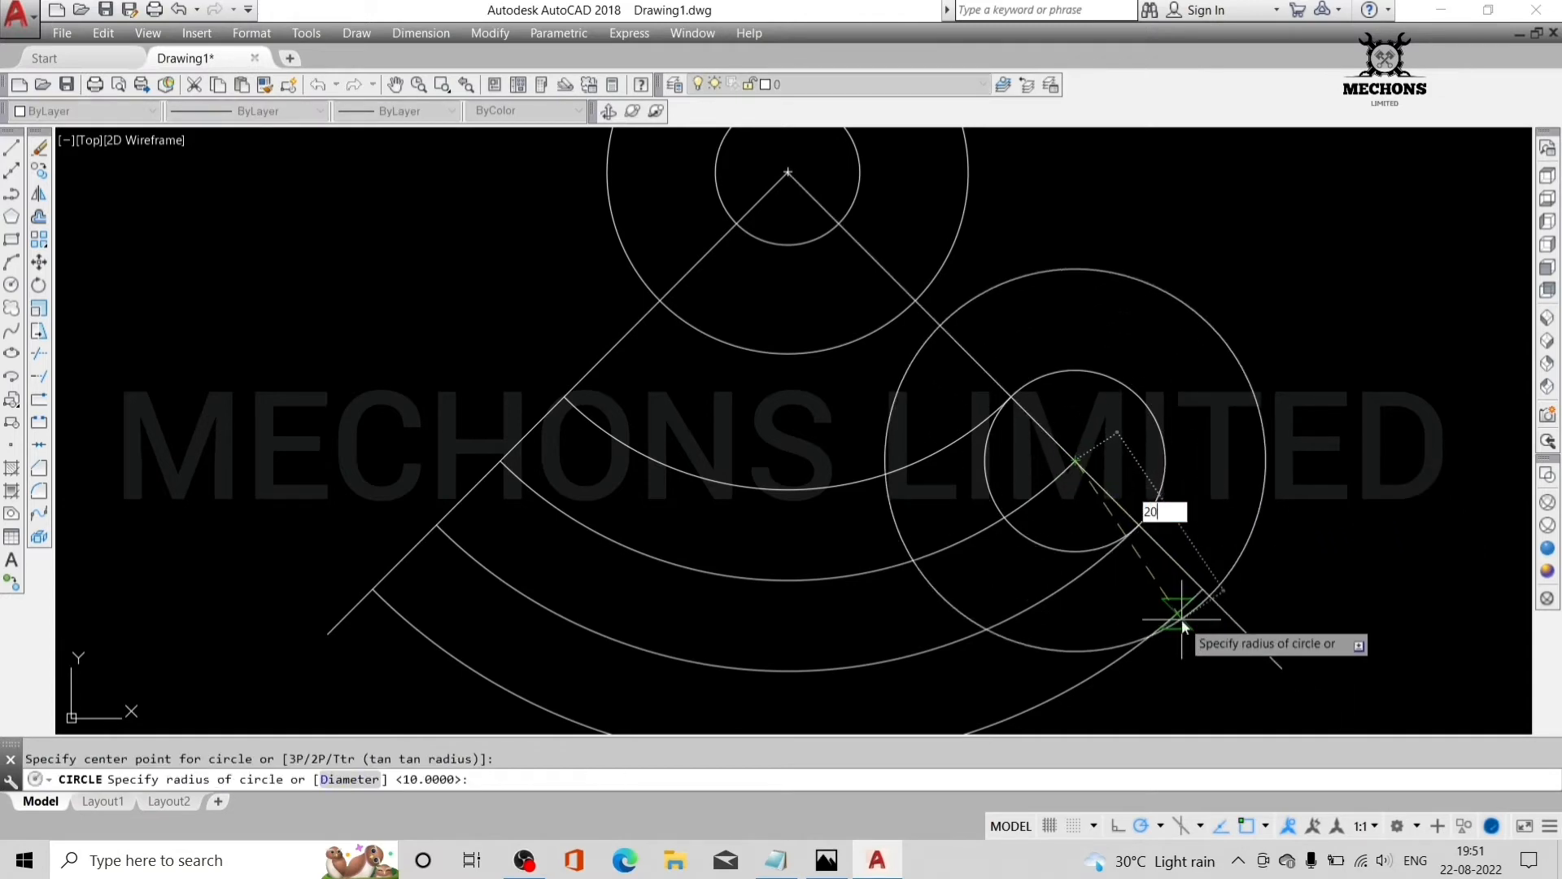
pyautogui.press('Return')
# - Try copying the radius 10 and 20 circles to where the radius 45 arc meets the left diagonal line, and undo the copy
pyautogui.scroll(-3, 1278, 411)
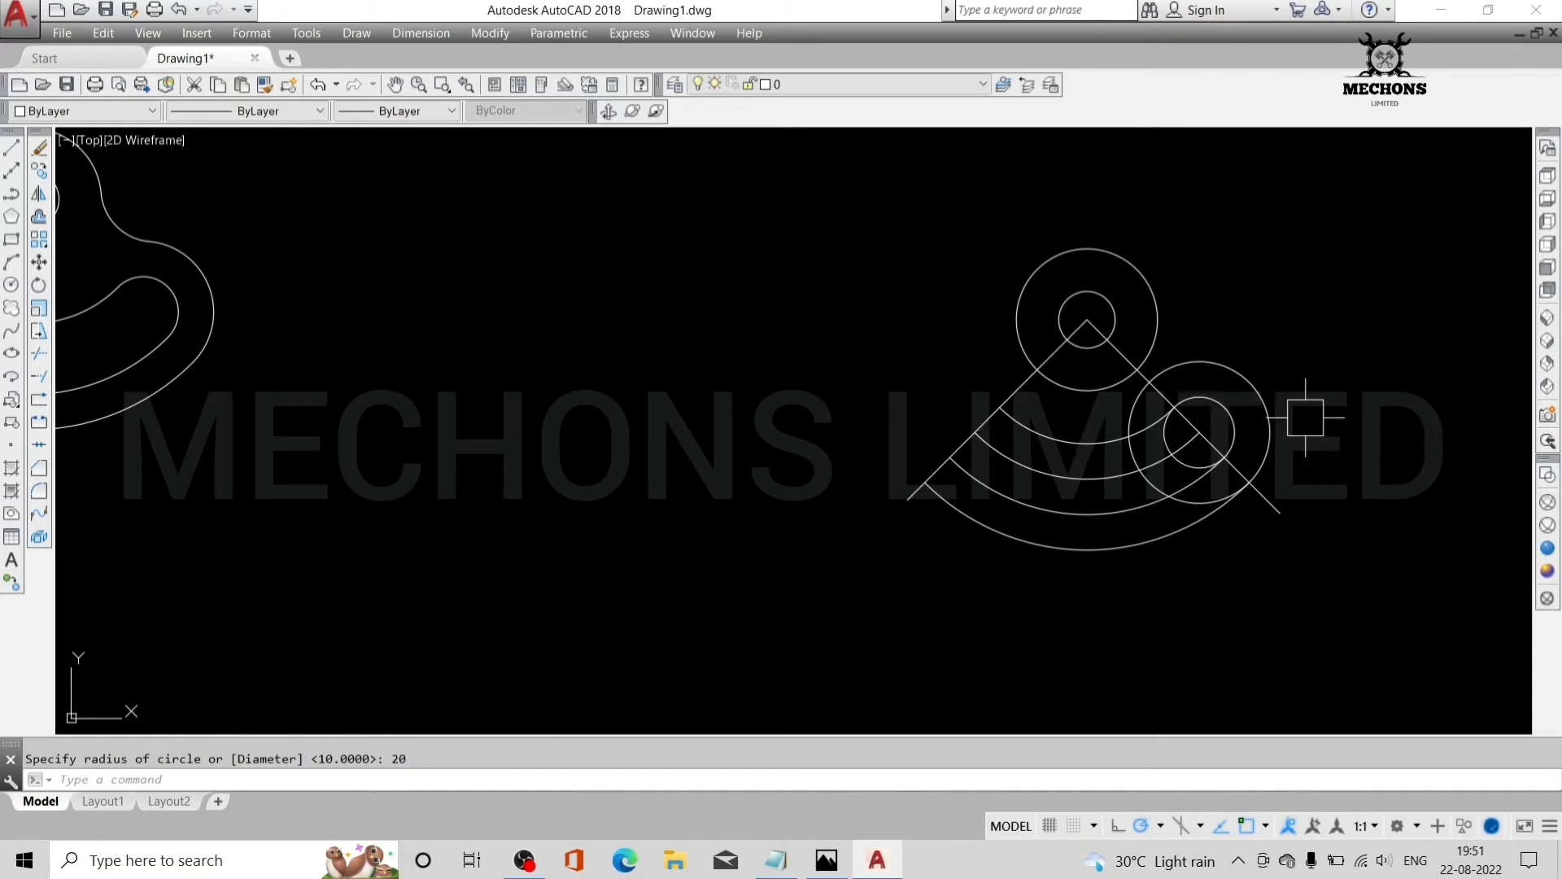
pyautogui.click(1272, 409)
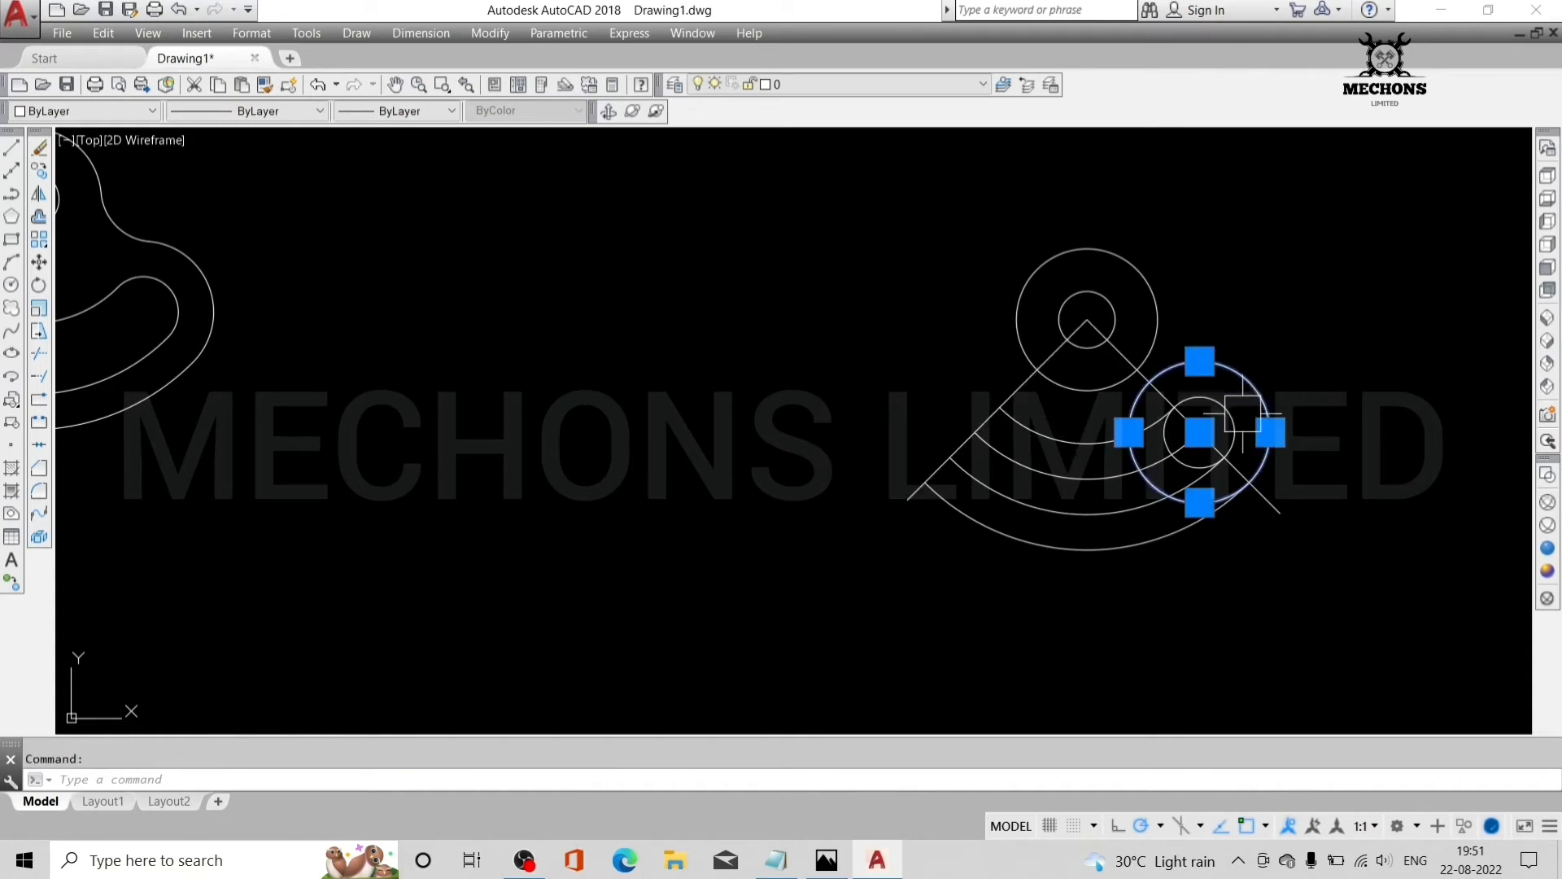
pyautogui.click(1230, 403)
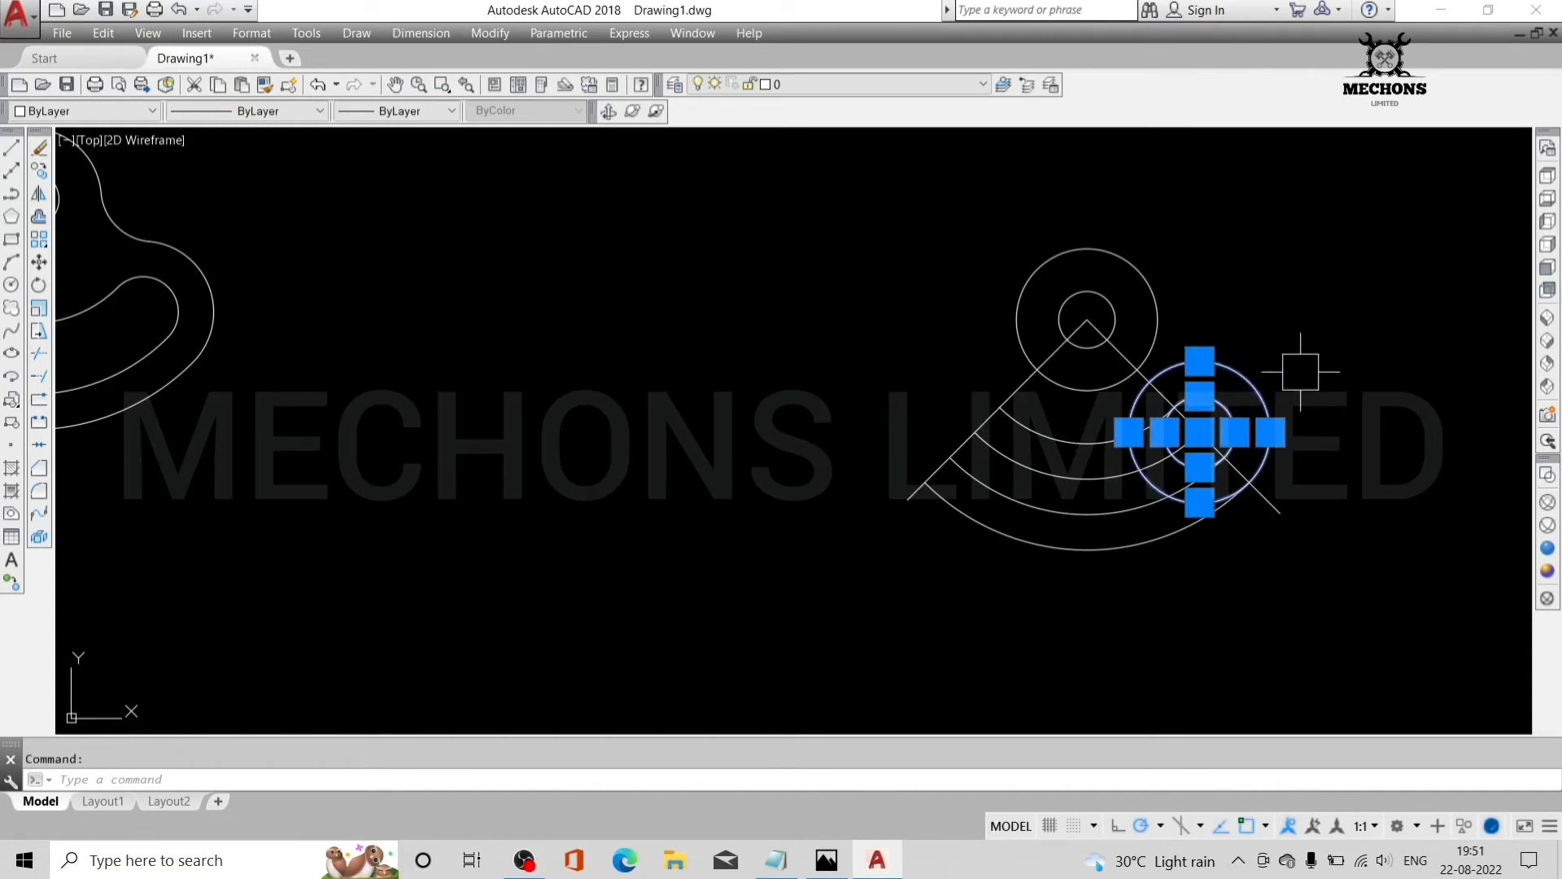
pyautogui.rightClick(1299, 367)
pyautogui.click(1341, 519)
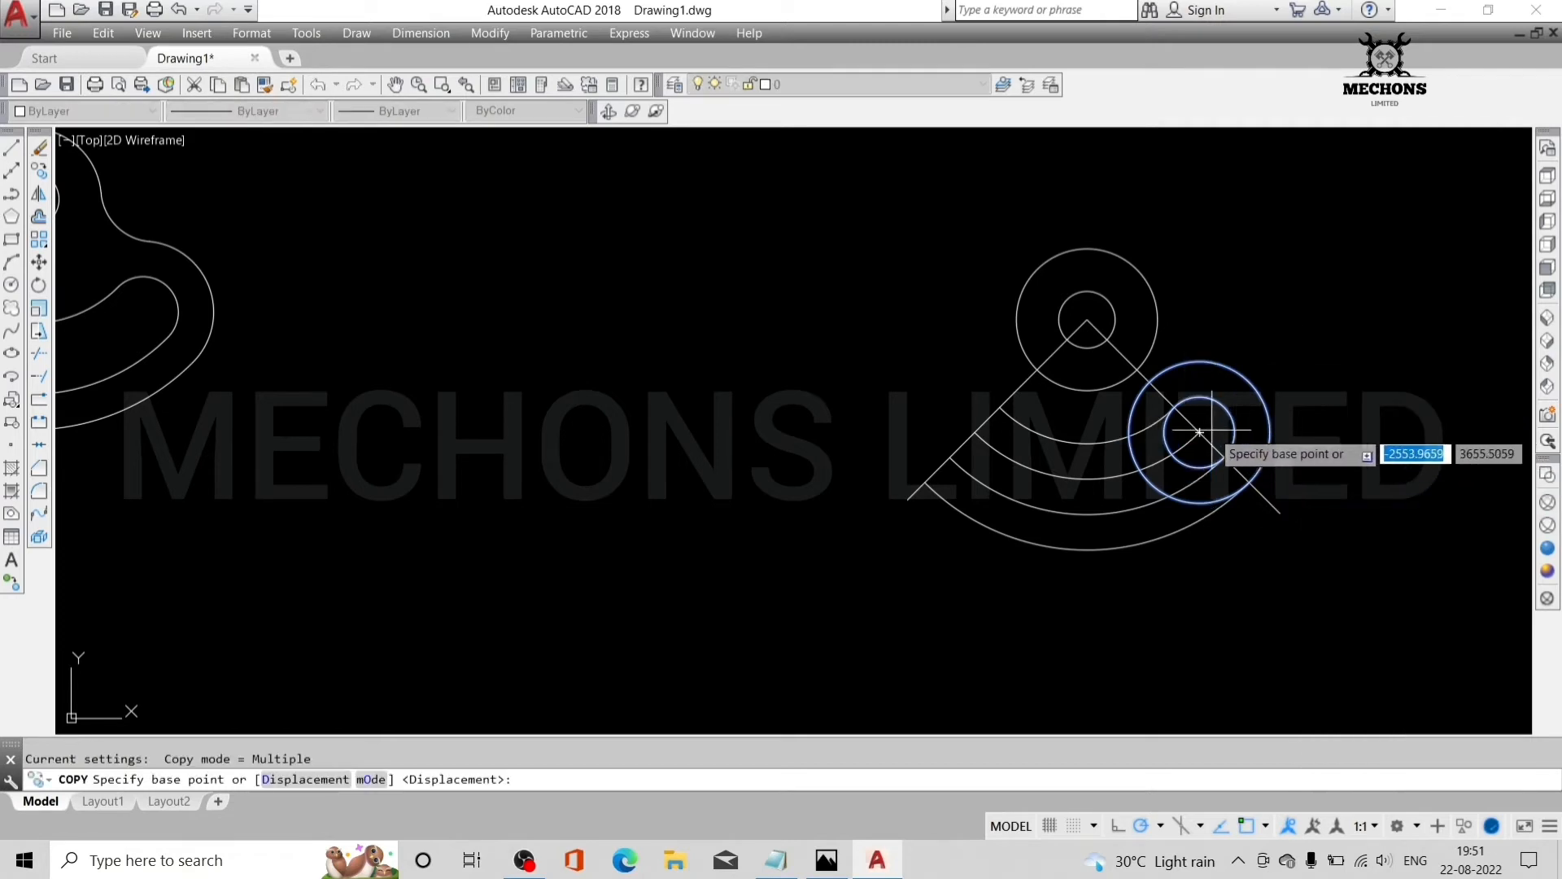
pyautogui.click(1200, 432)
pyautogui.click(1200, 432)
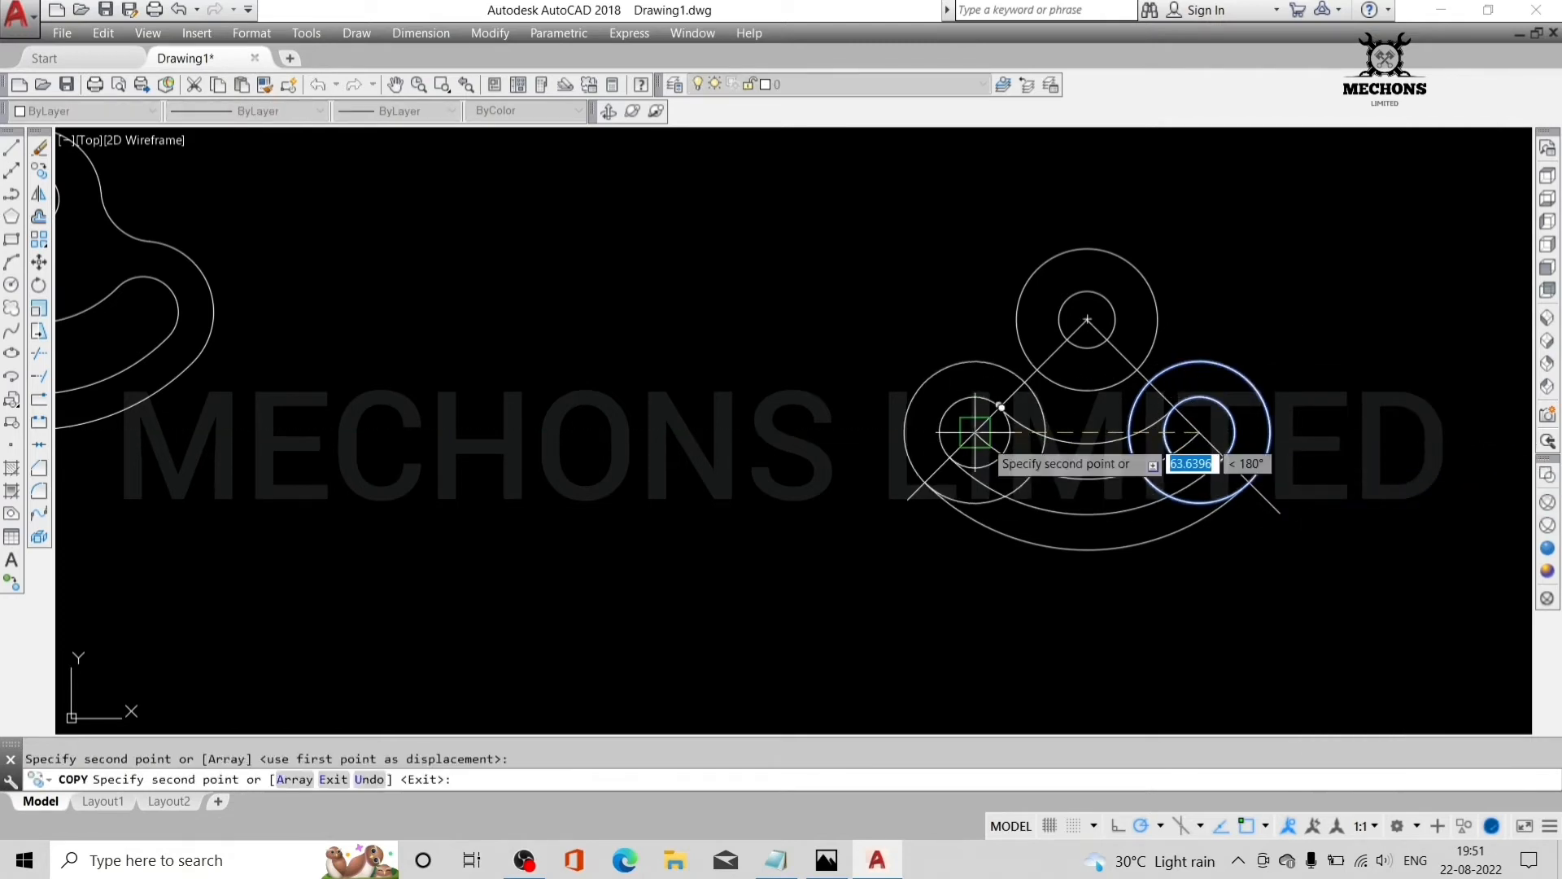
pyautogui.press('Escape')
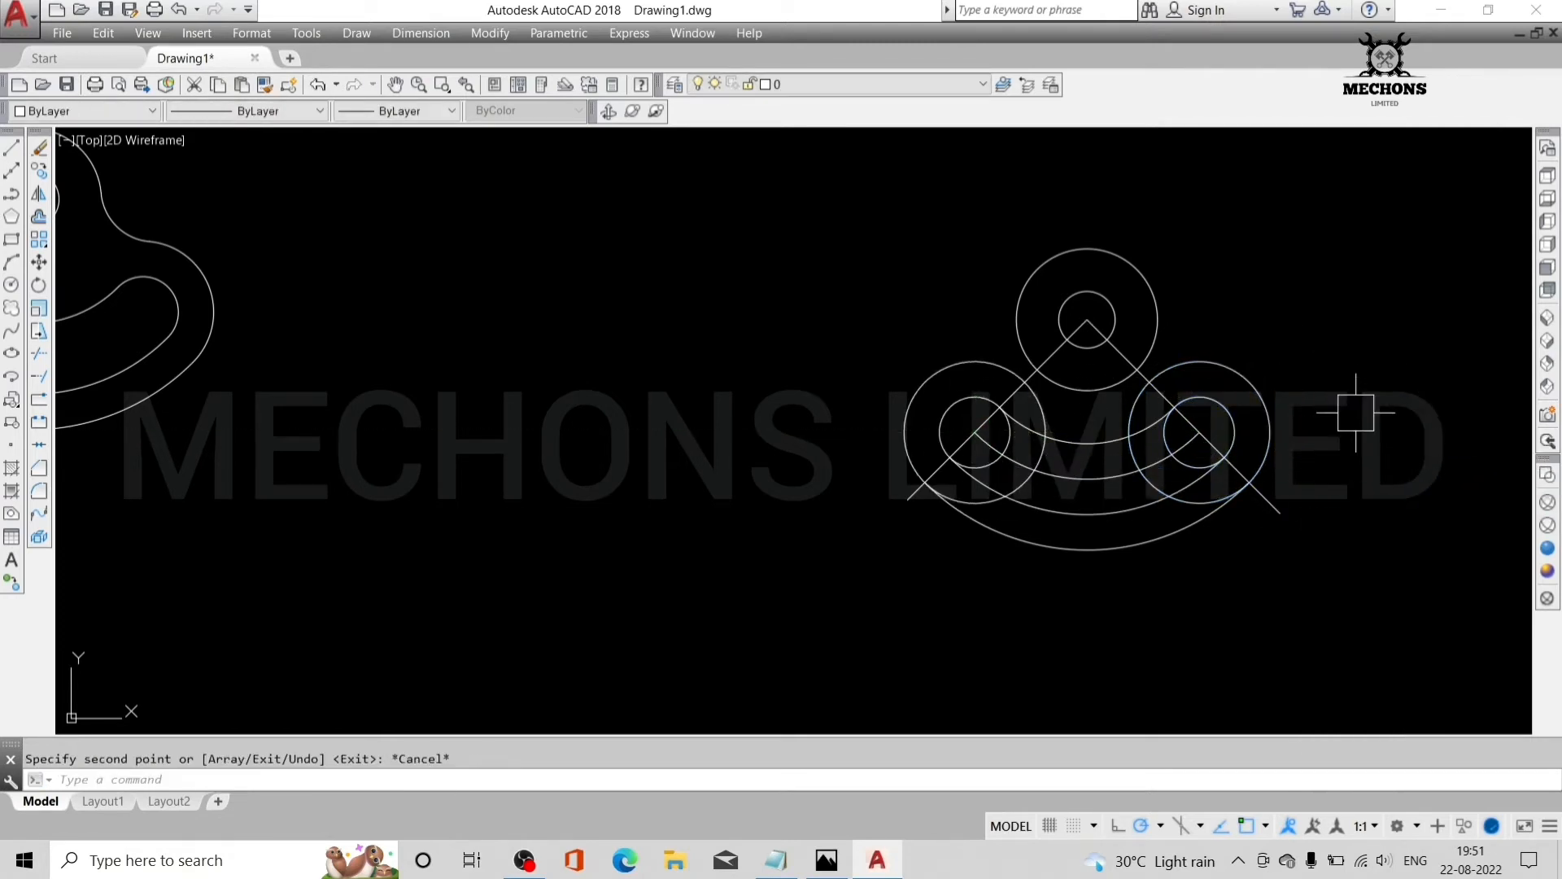
pyautogui.hotkey('ctrl', 'z')
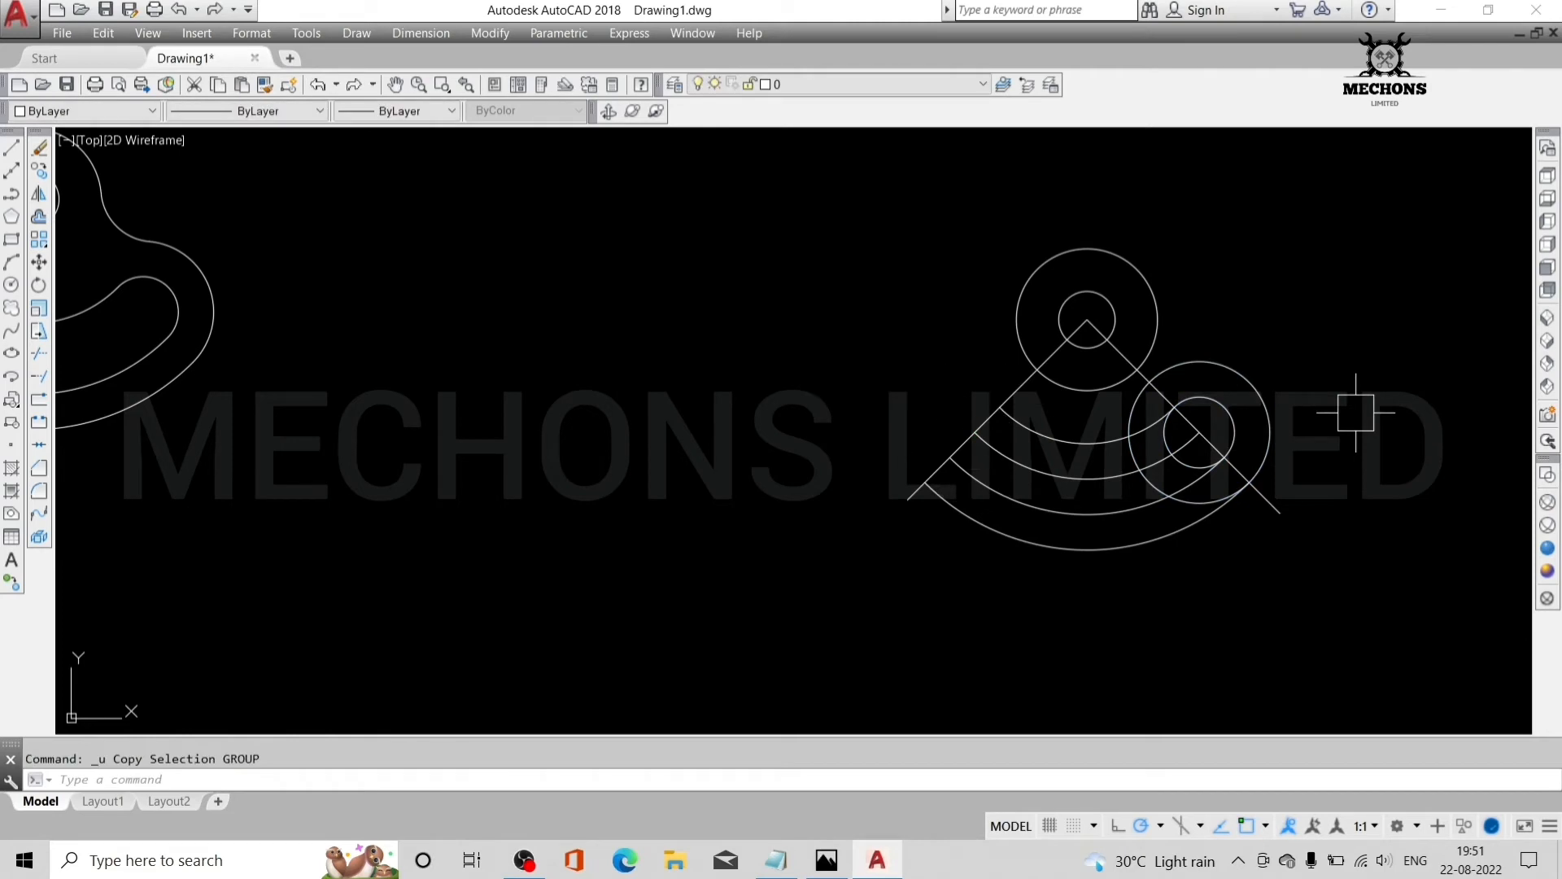
# - Mirror the right radius 10 and 20 circles about a vertical line through the common centre, keeping the source circles
pyautogui.click(1270, 399)
pyautogui.click(1230, 413)
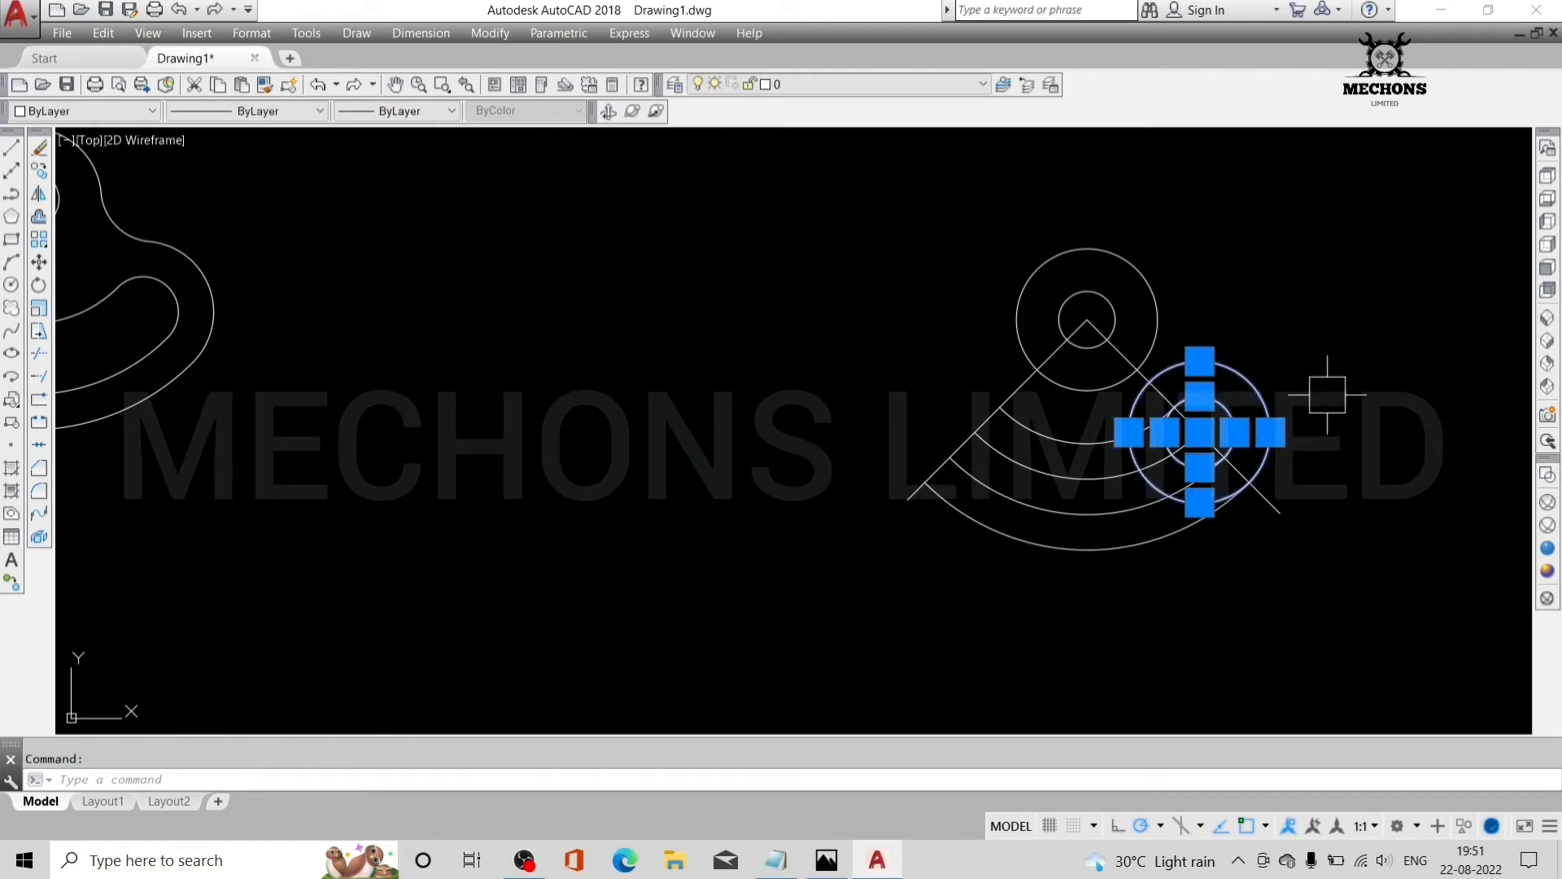
pyautogui.write('MI')
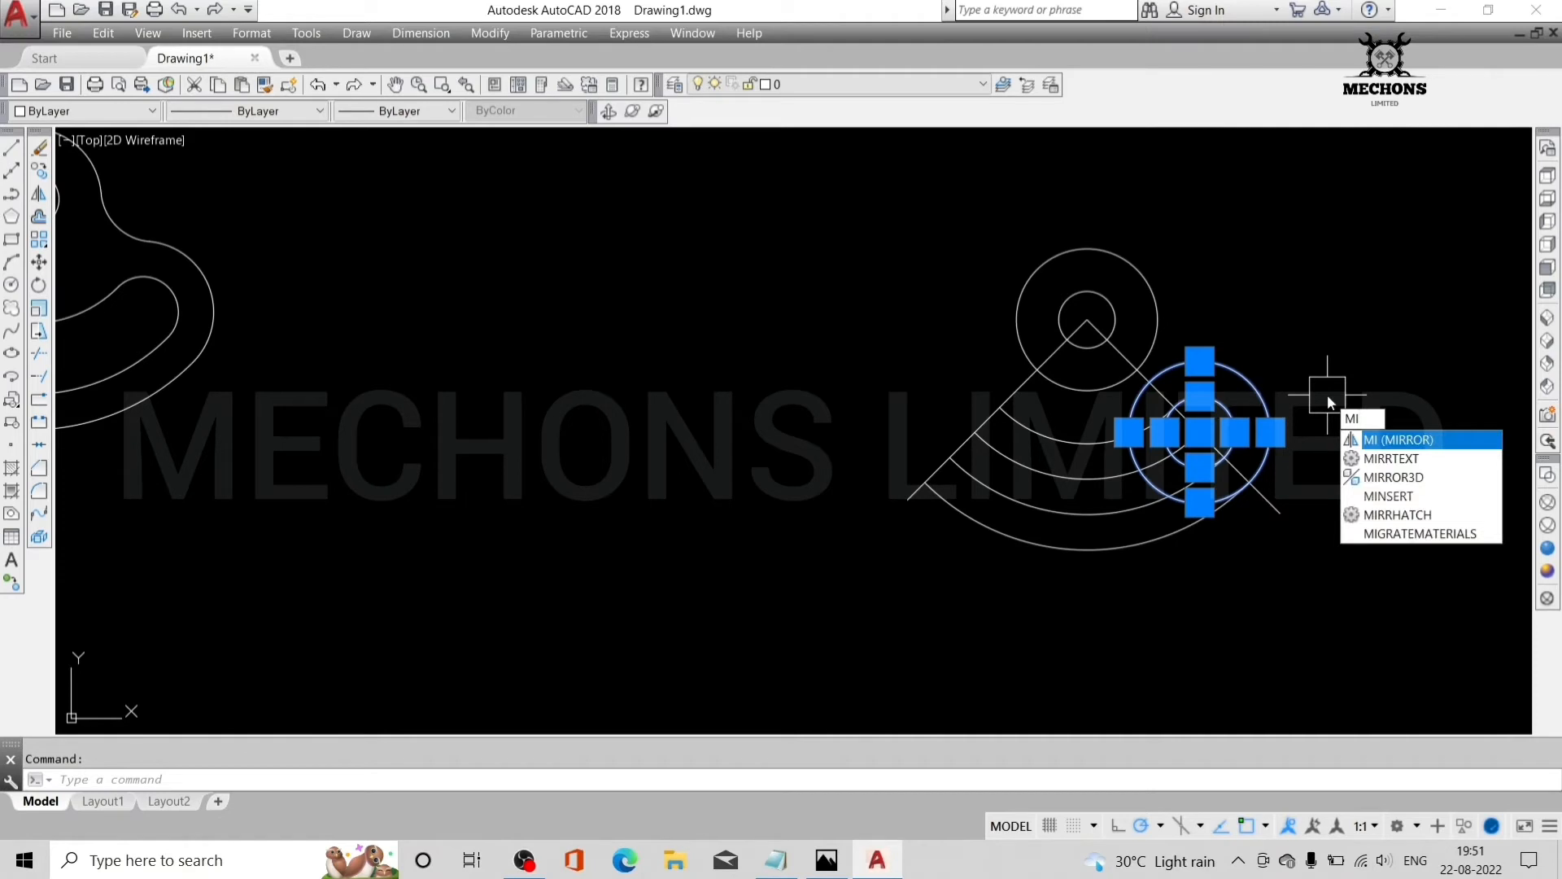
pyautogui.press('Return')
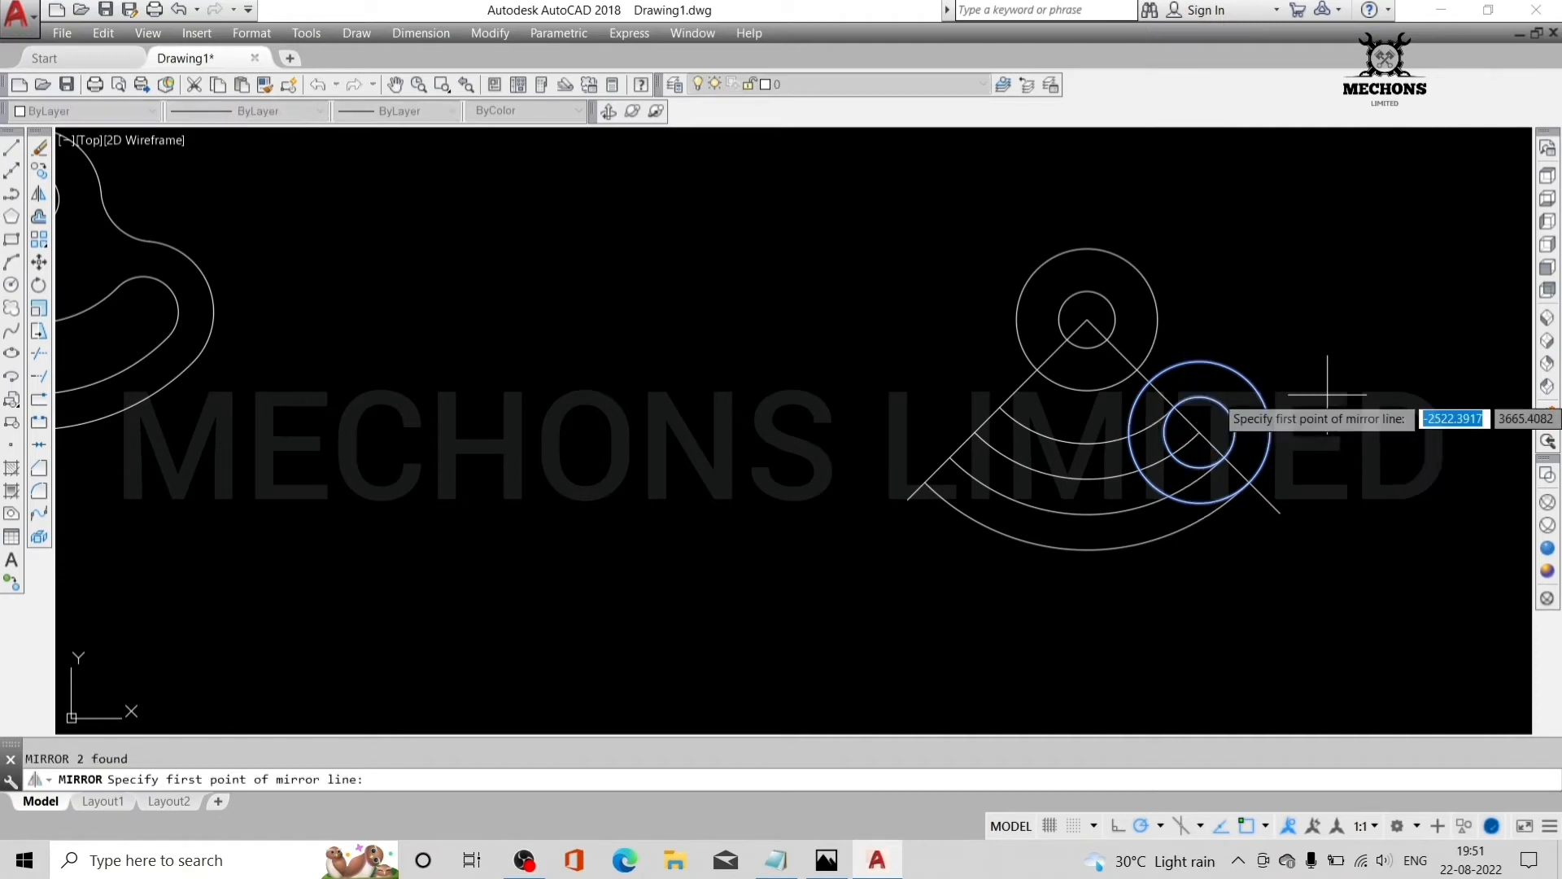
pyautogui.click(1087, 320)
pyautogui.click(1088, 697)
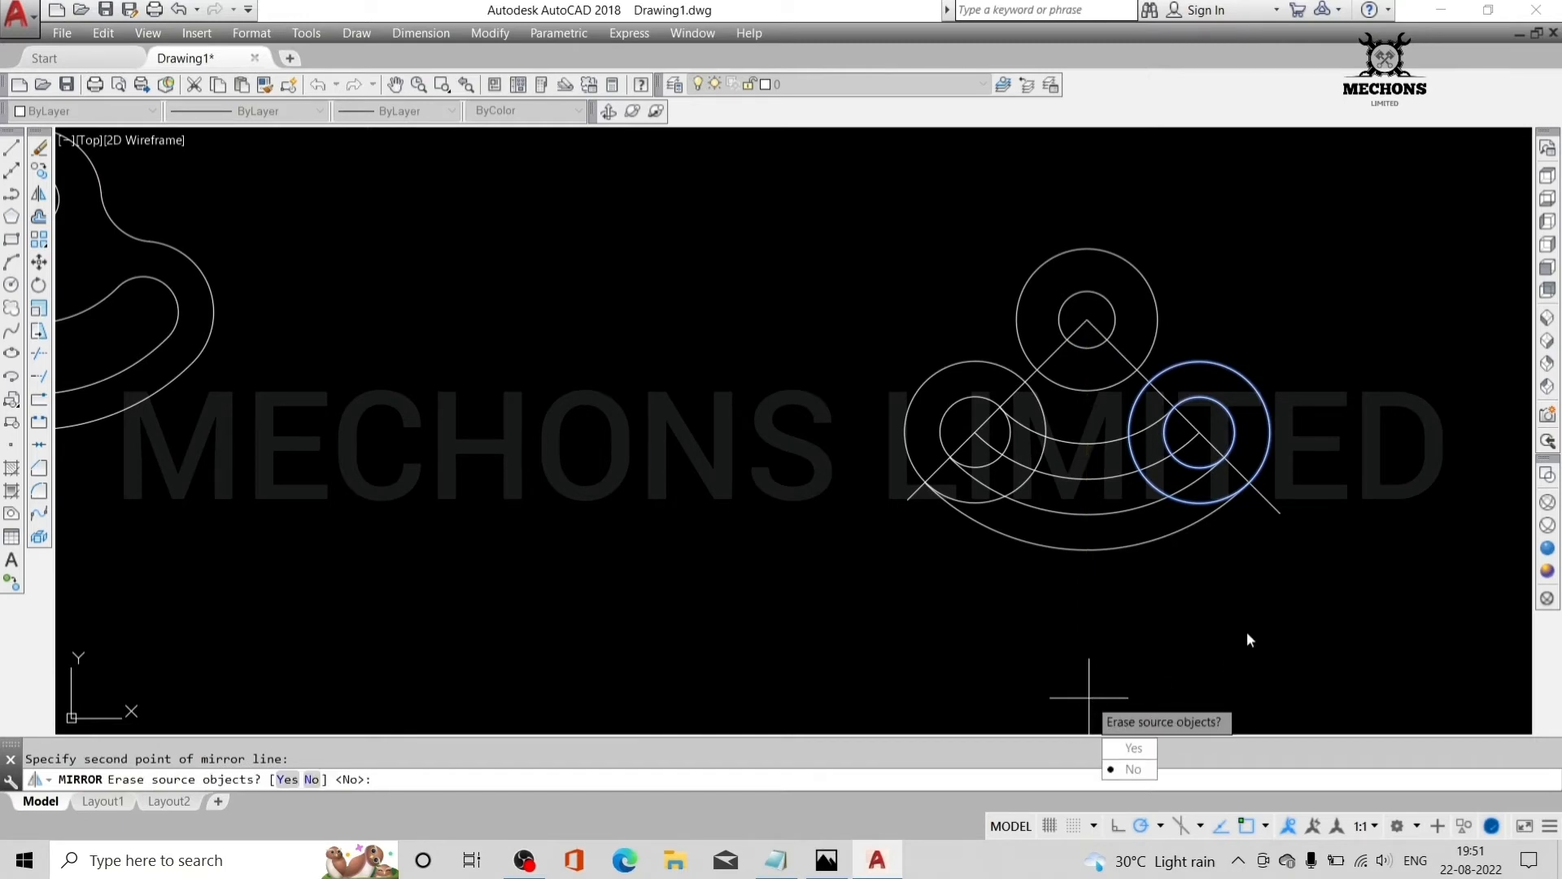
pyautogui.press('Return')
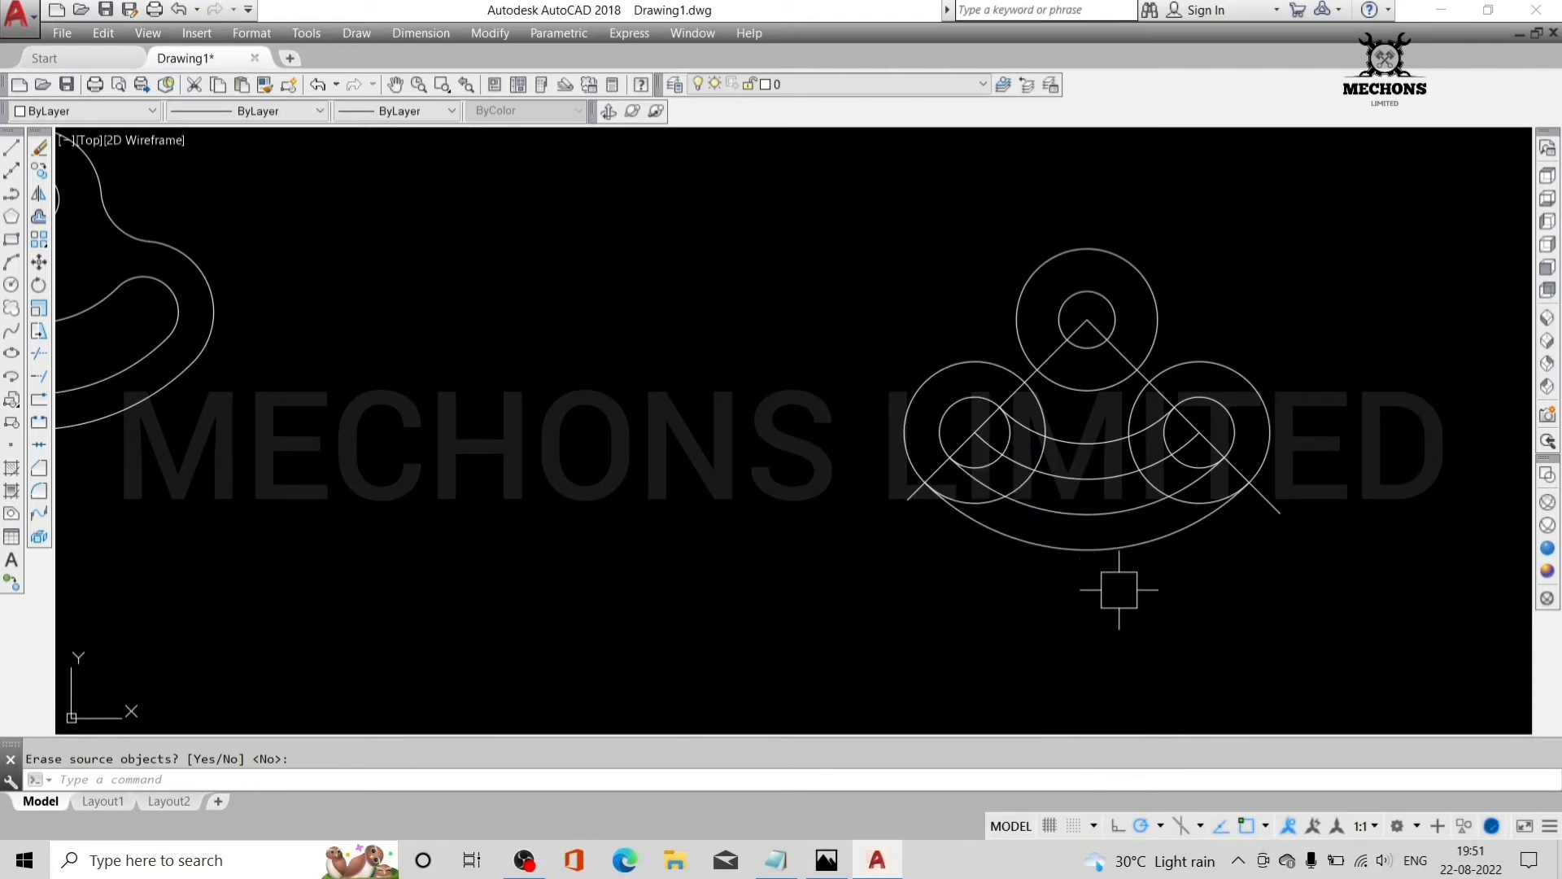
# - Check the reference drawing and fillet the top radius 20 circle to both lower radius 20 circles with radius 15, using the Multiple option
pyautogui.write('f')
pyautogui.press('Return')
pyautogui.write('r')
pyautogui.press('Return')
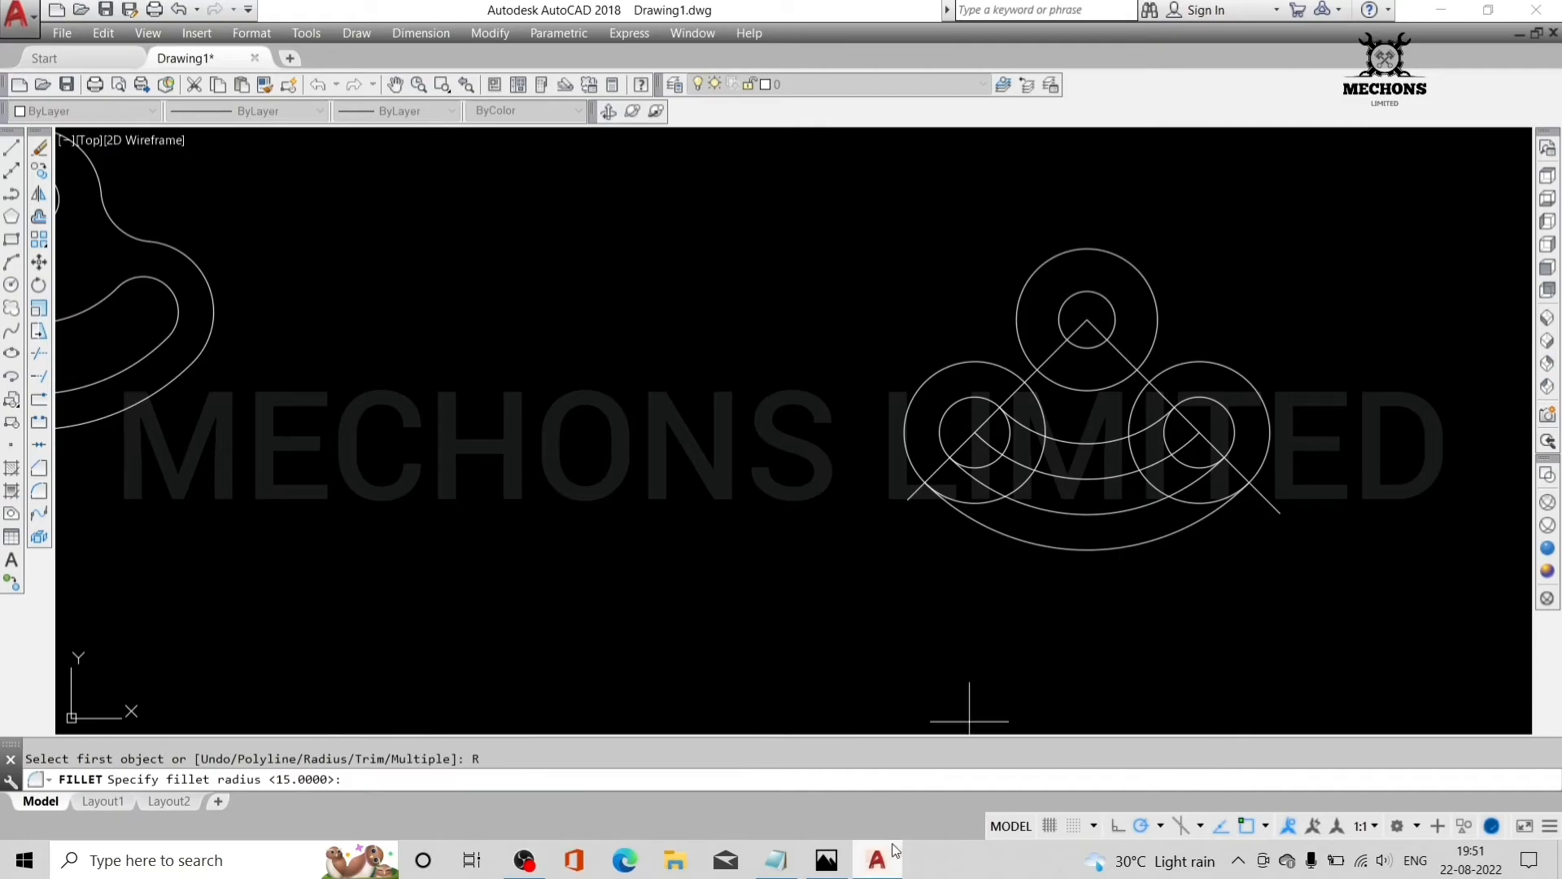
pyautogui.click(826, 860)
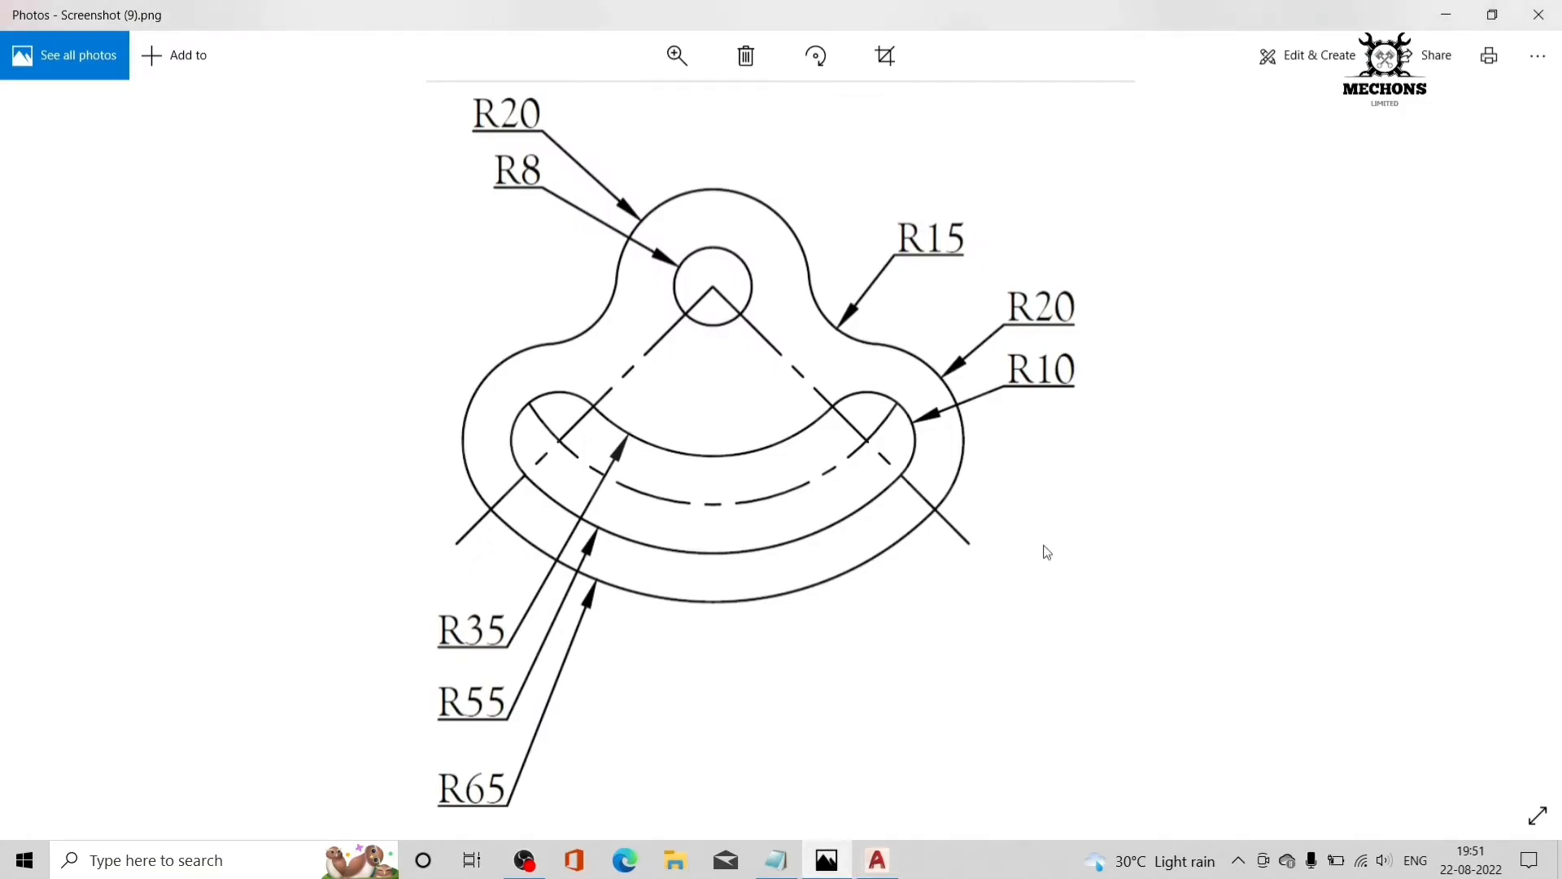
pyautogui.click(899, 853)
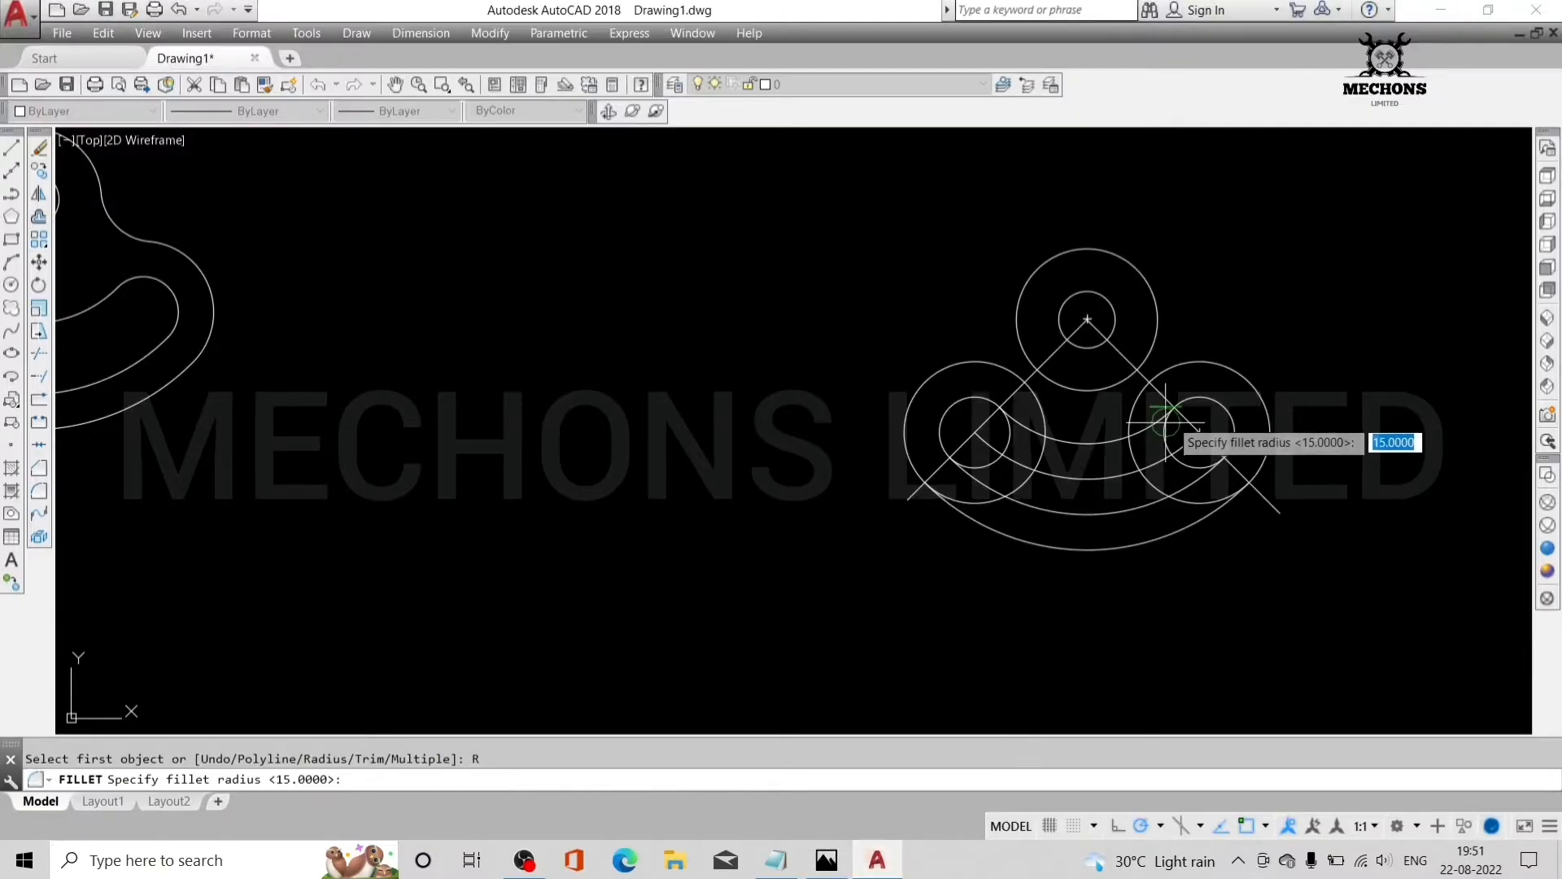
pyautogui.write('15')
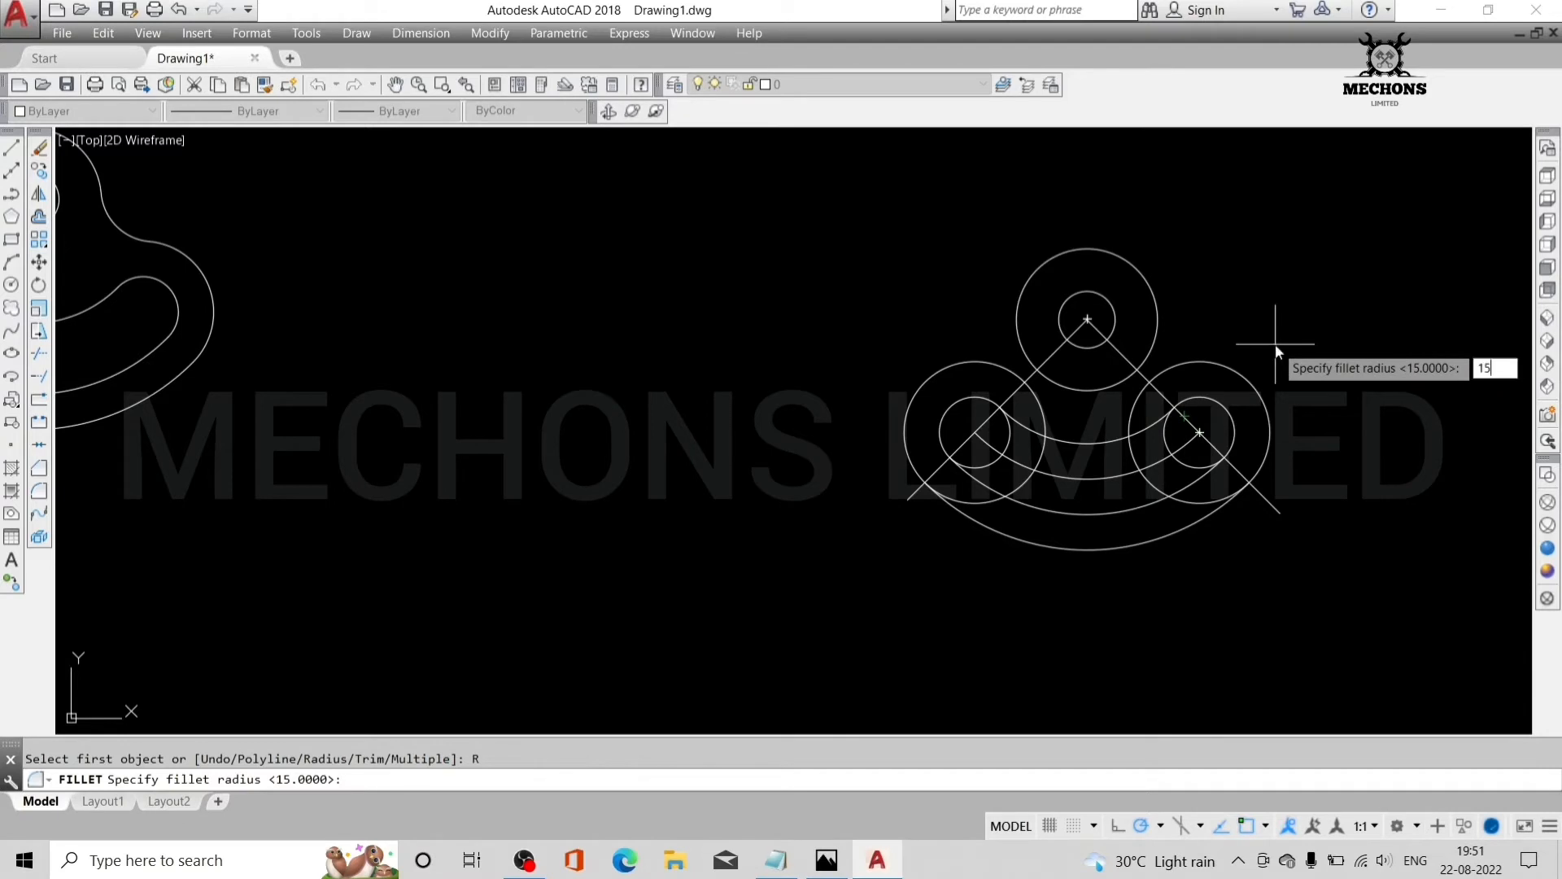
pyautogui.press('Return')
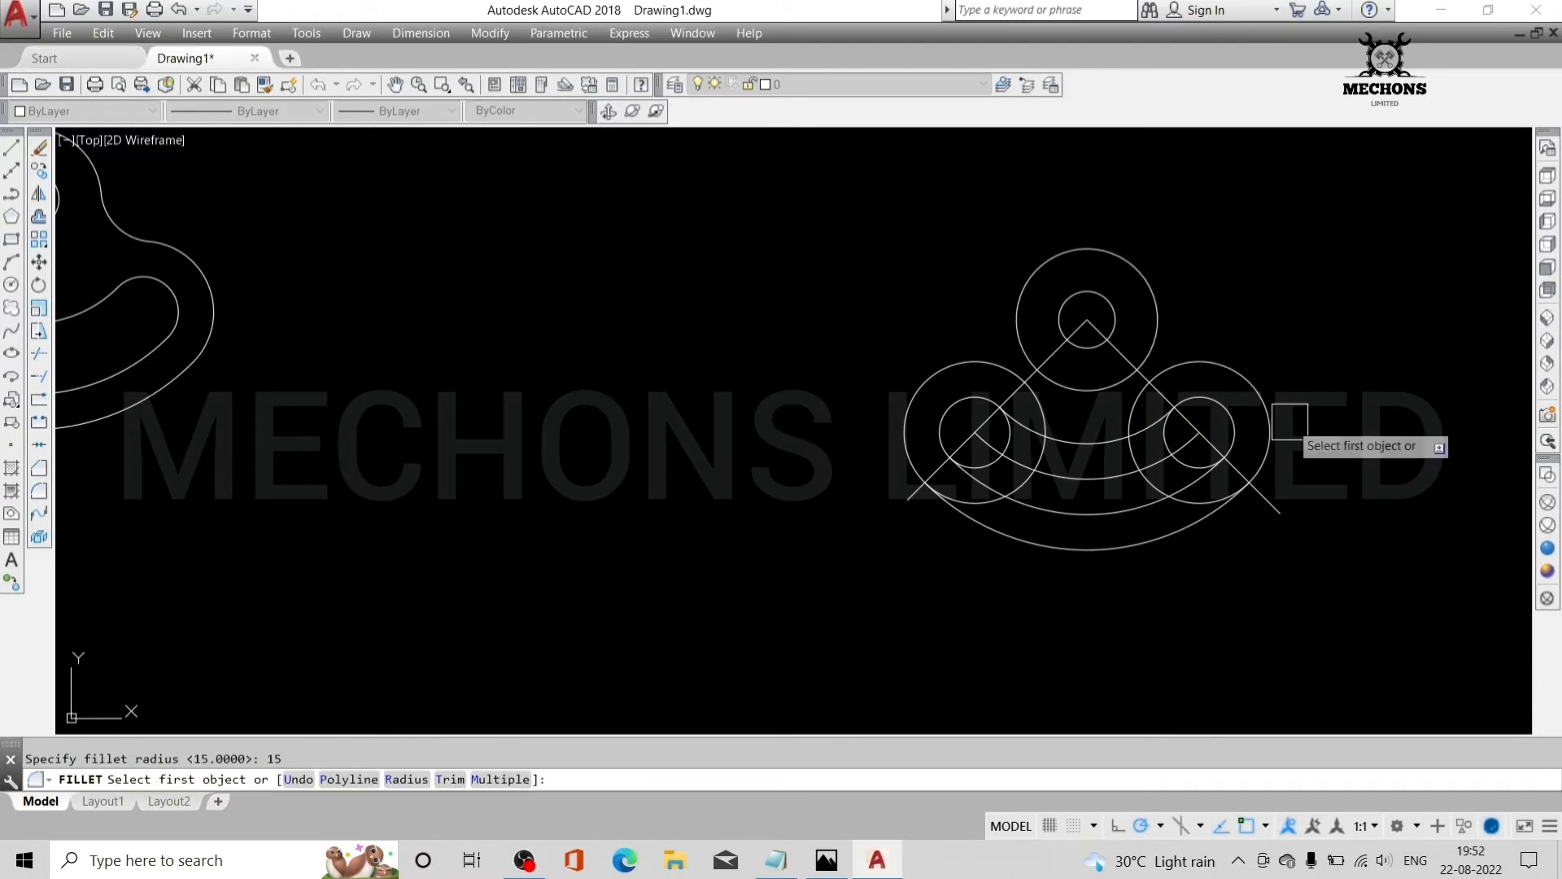
pyautogui.write('M')
pyautogui.press('Return')
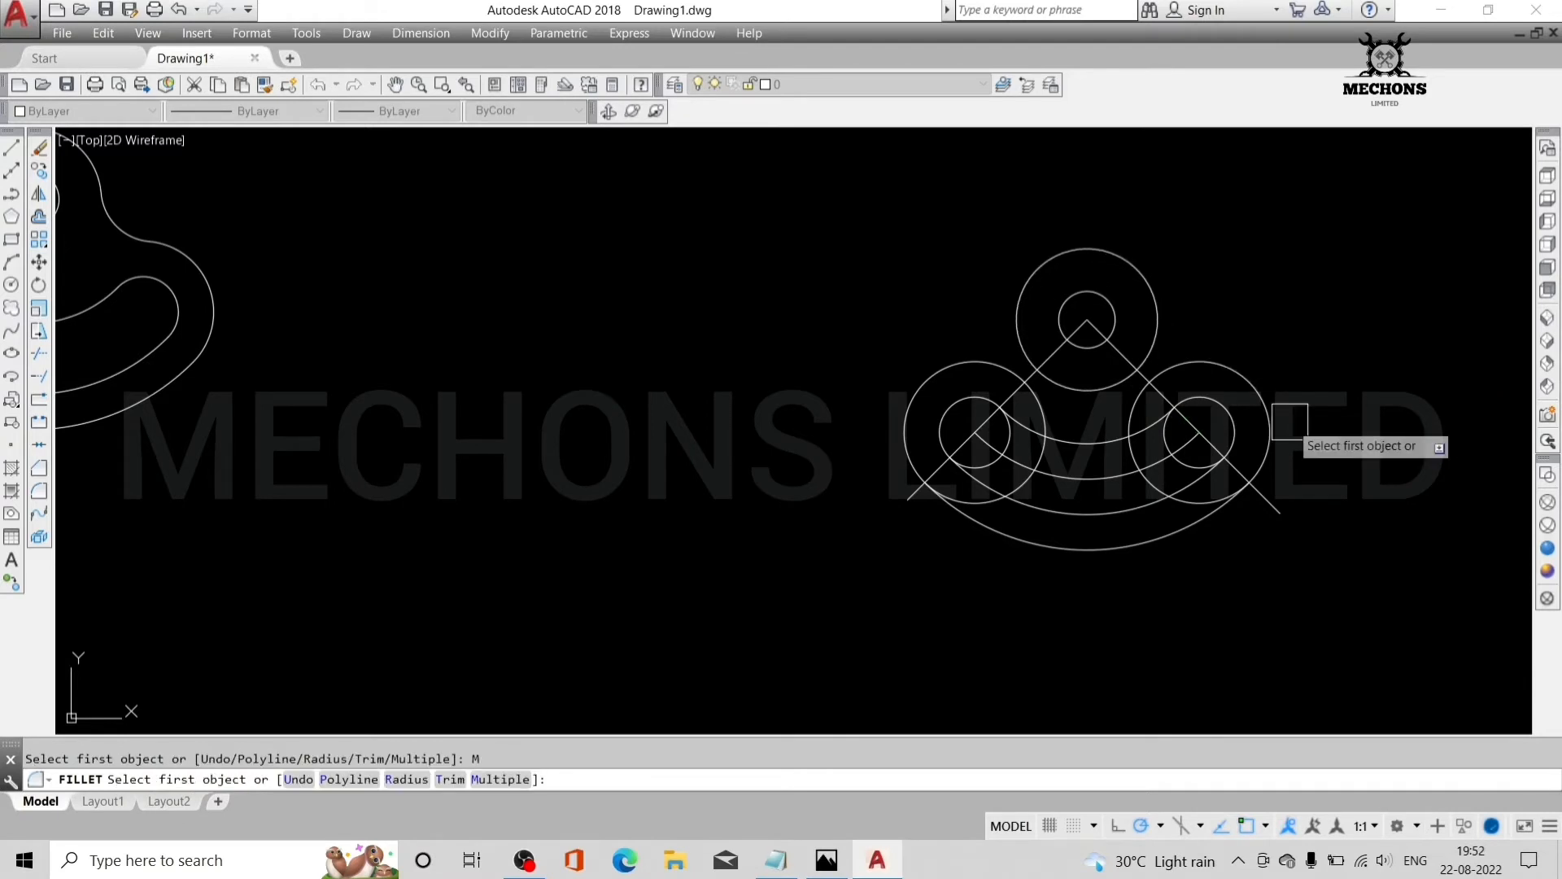
pyautogui.click(1169, 370)
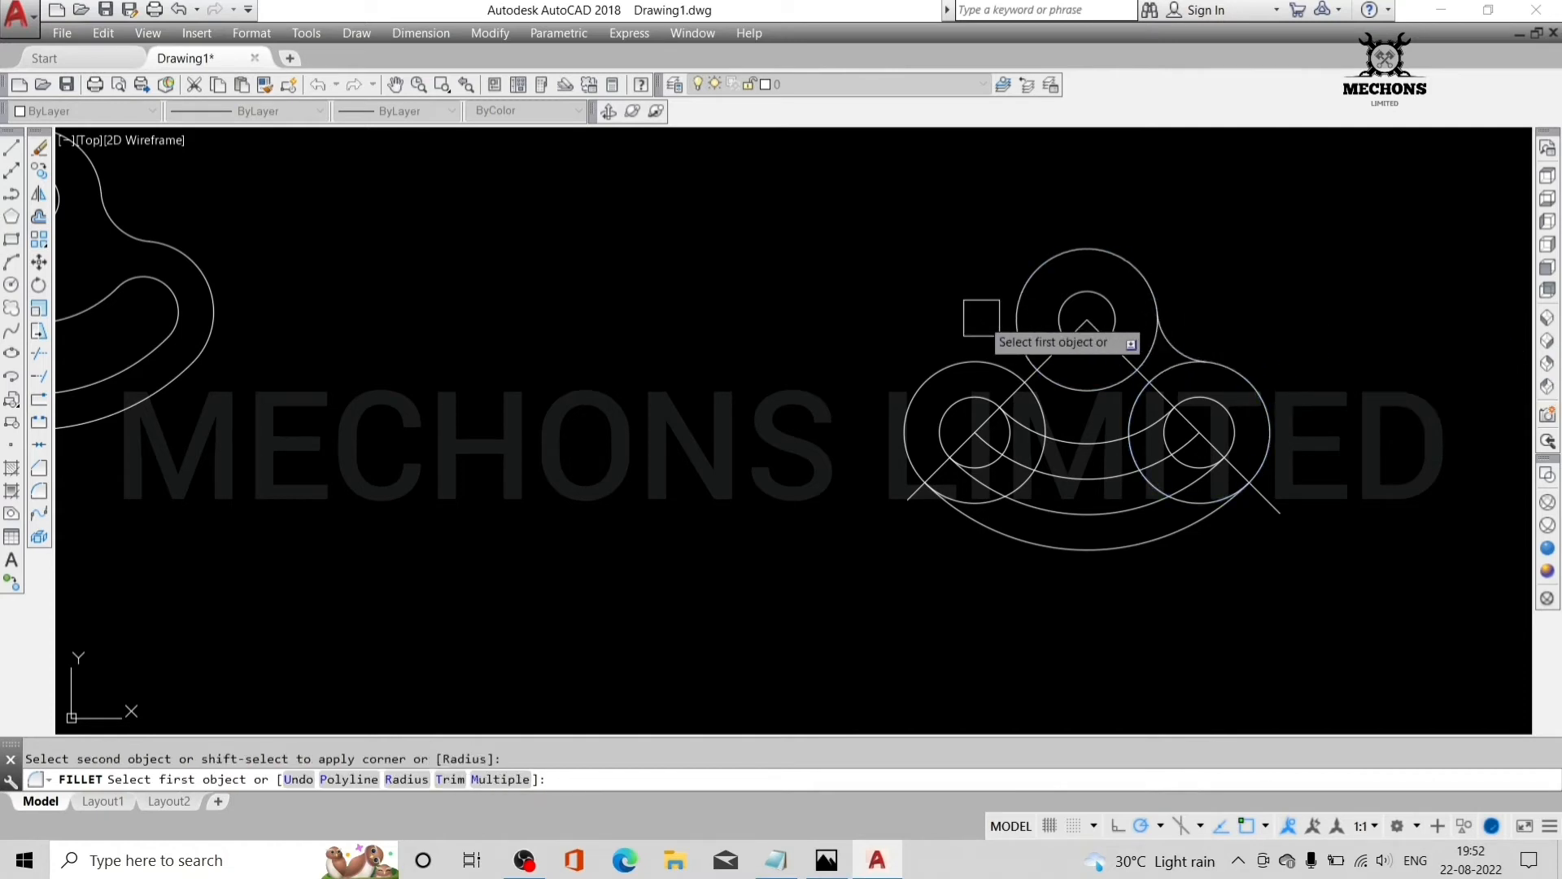
pyautogui.click(966, 355)
pyautogui.click(1017, 302)
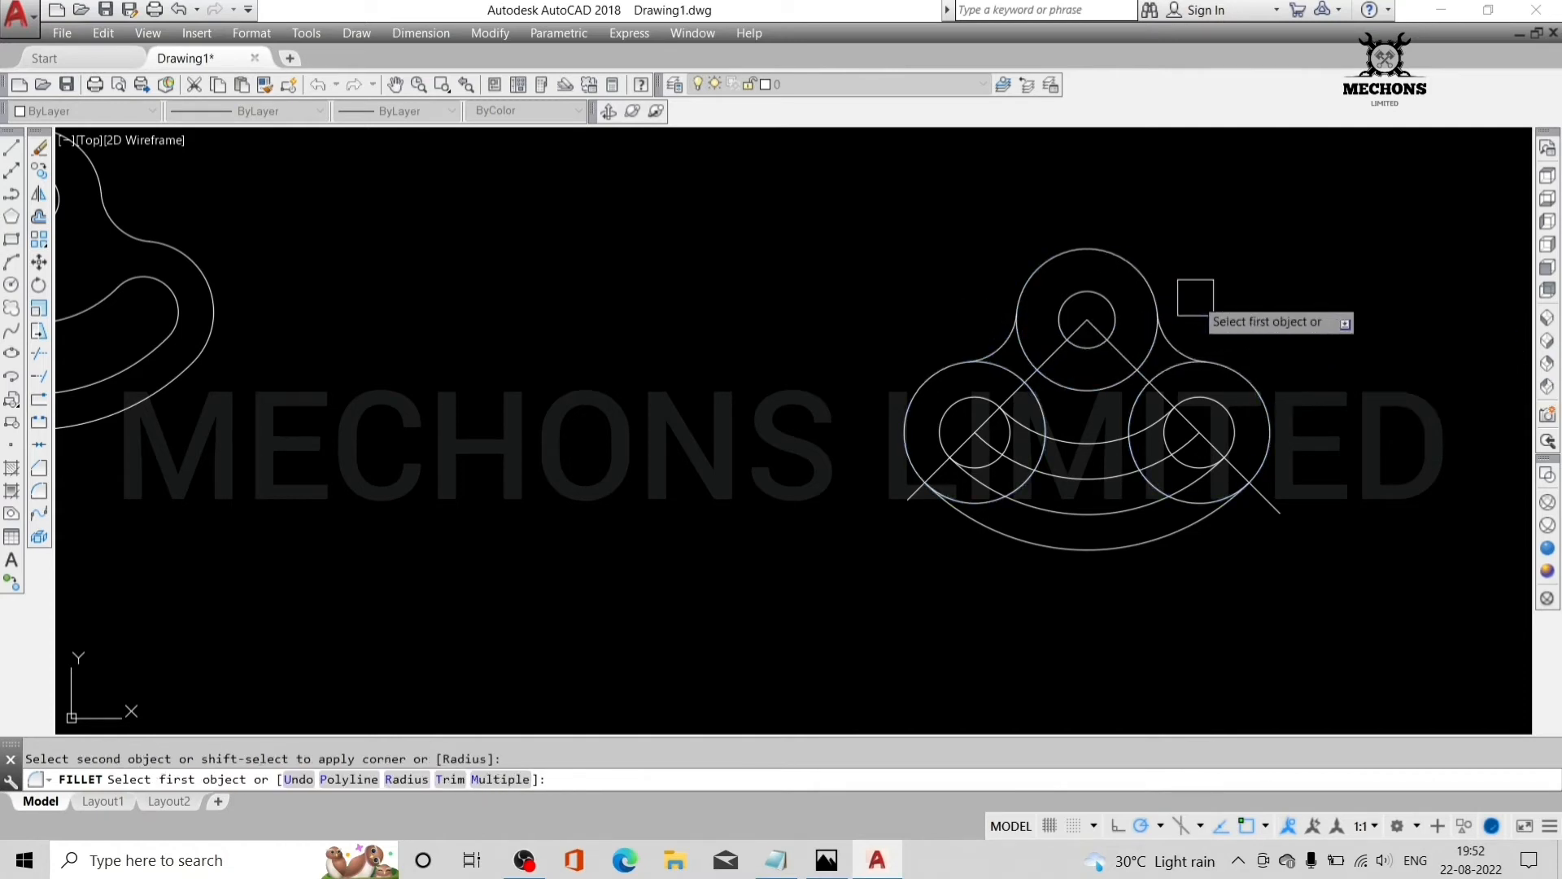
pyautogui.press('Escape')
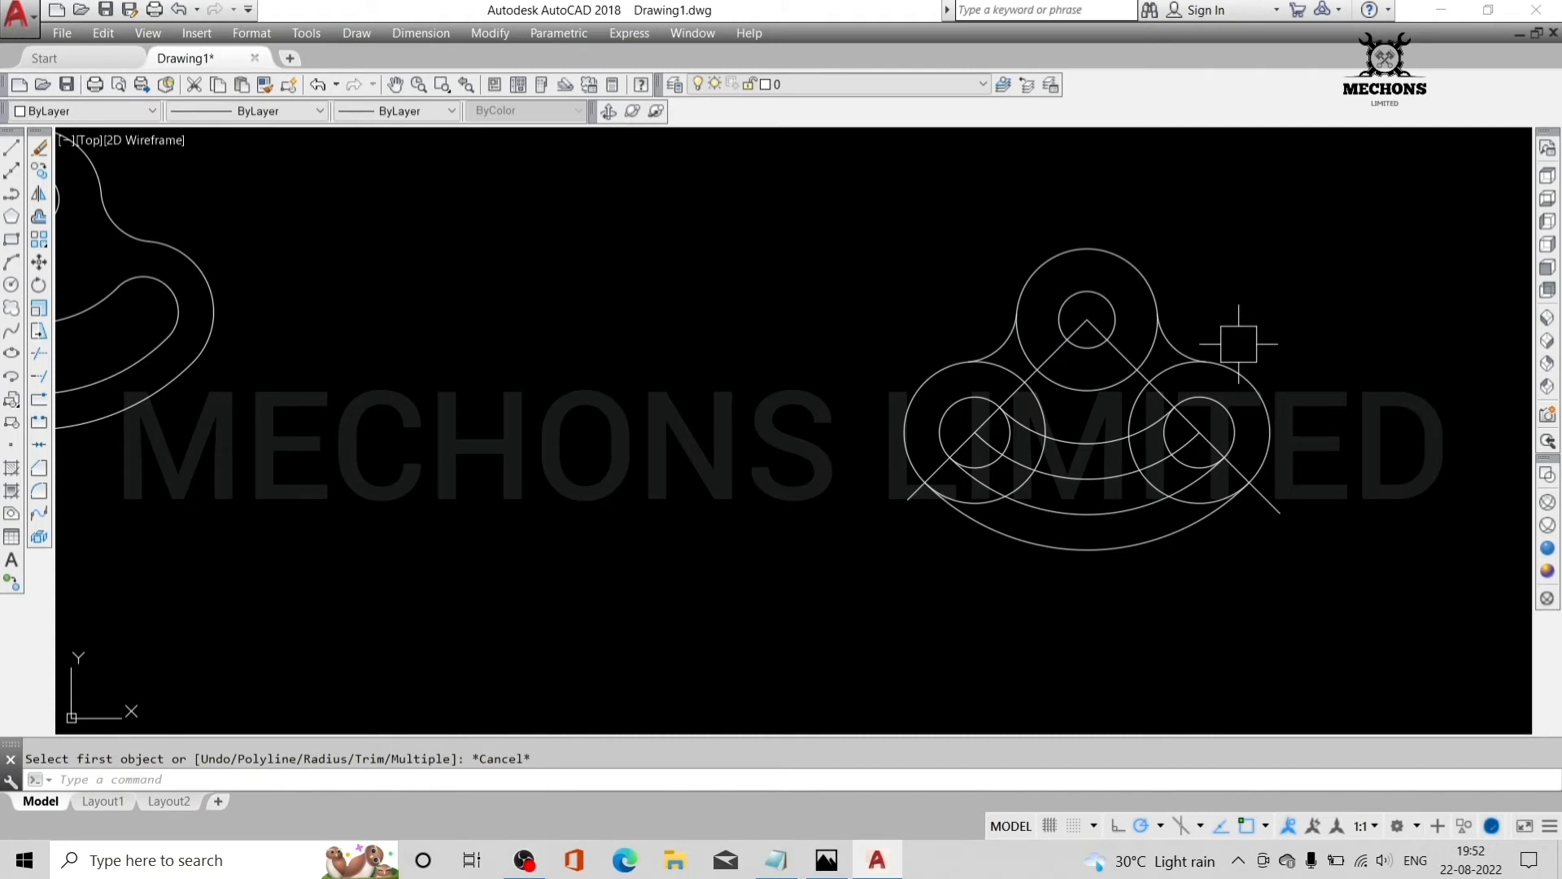
# - Trim the inner portions of the radius 20 and radius 10 circles, following the reference drawing, to leave the rounded outline and curved slot
pyautogui.write('tr')
pyautogui.press('Return')
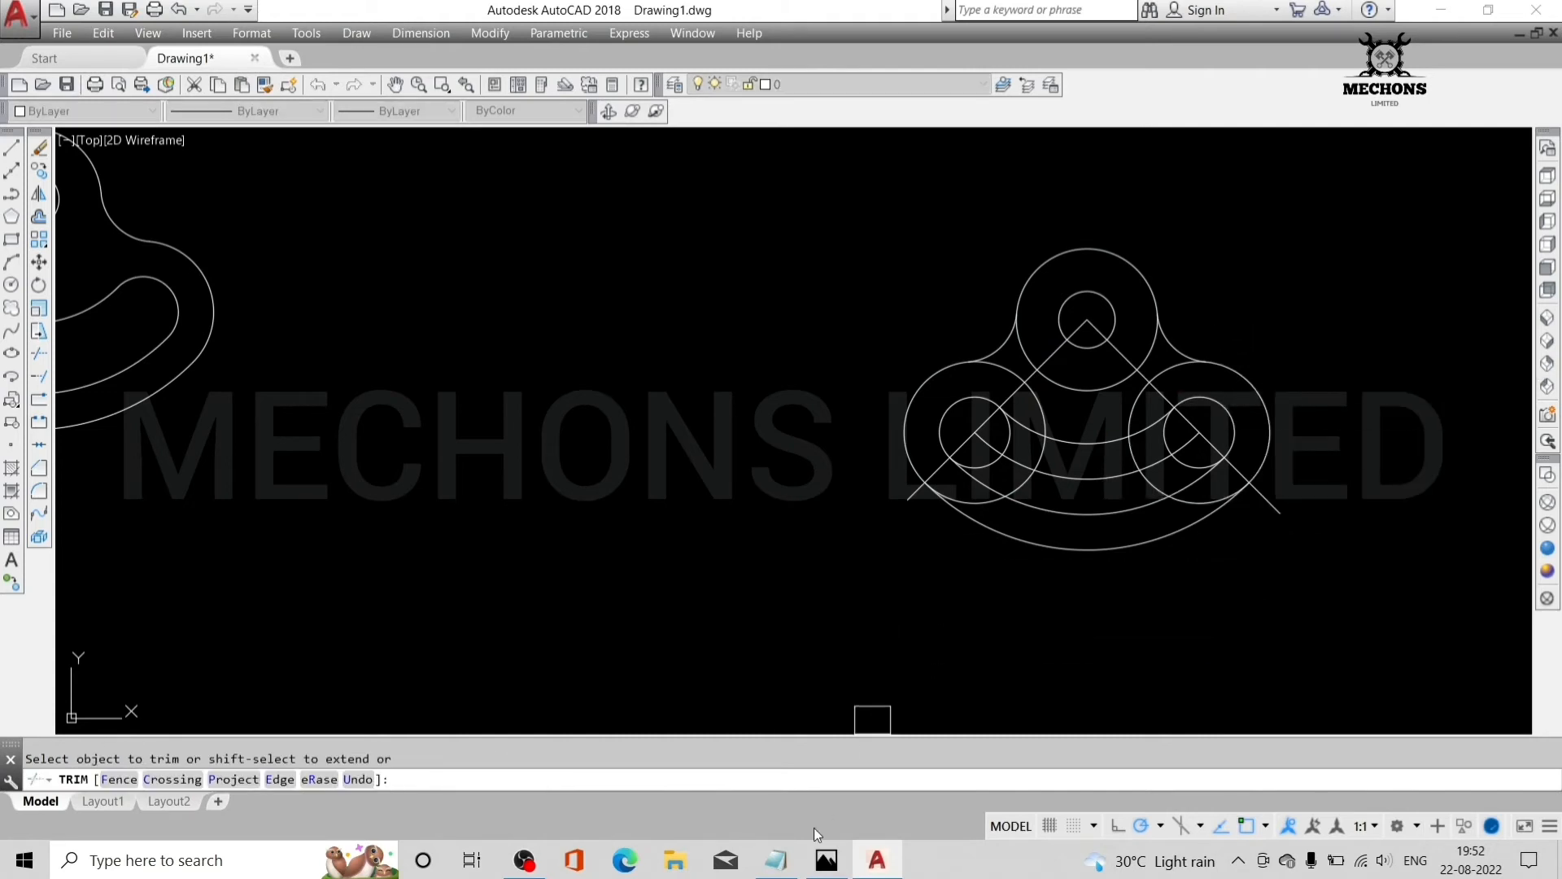
pyautogui.click(825, 860)
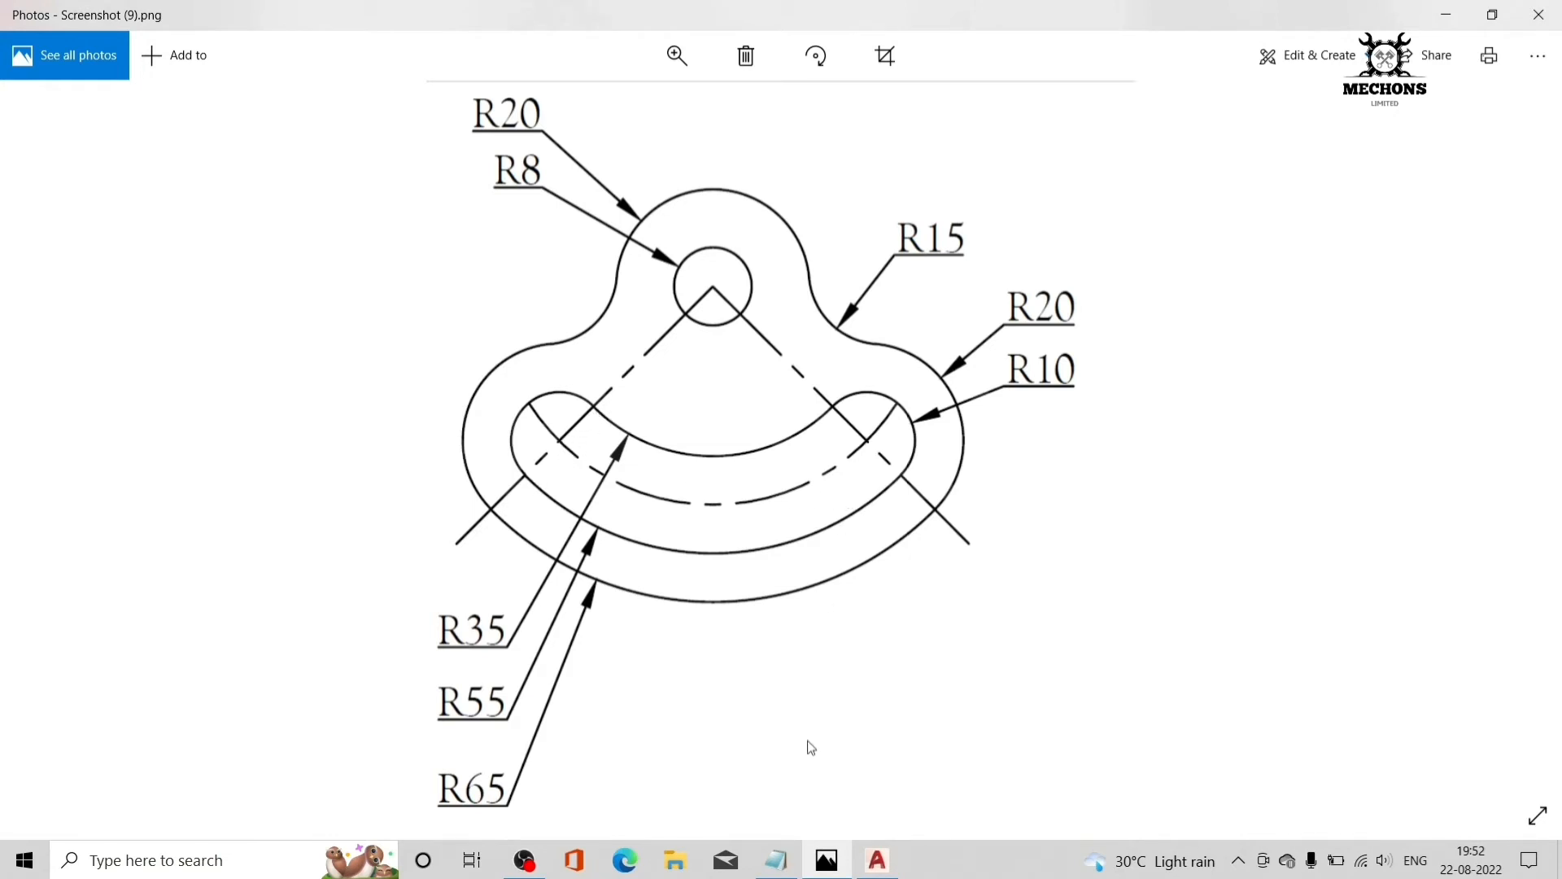
pyautogui.click(876, 860)
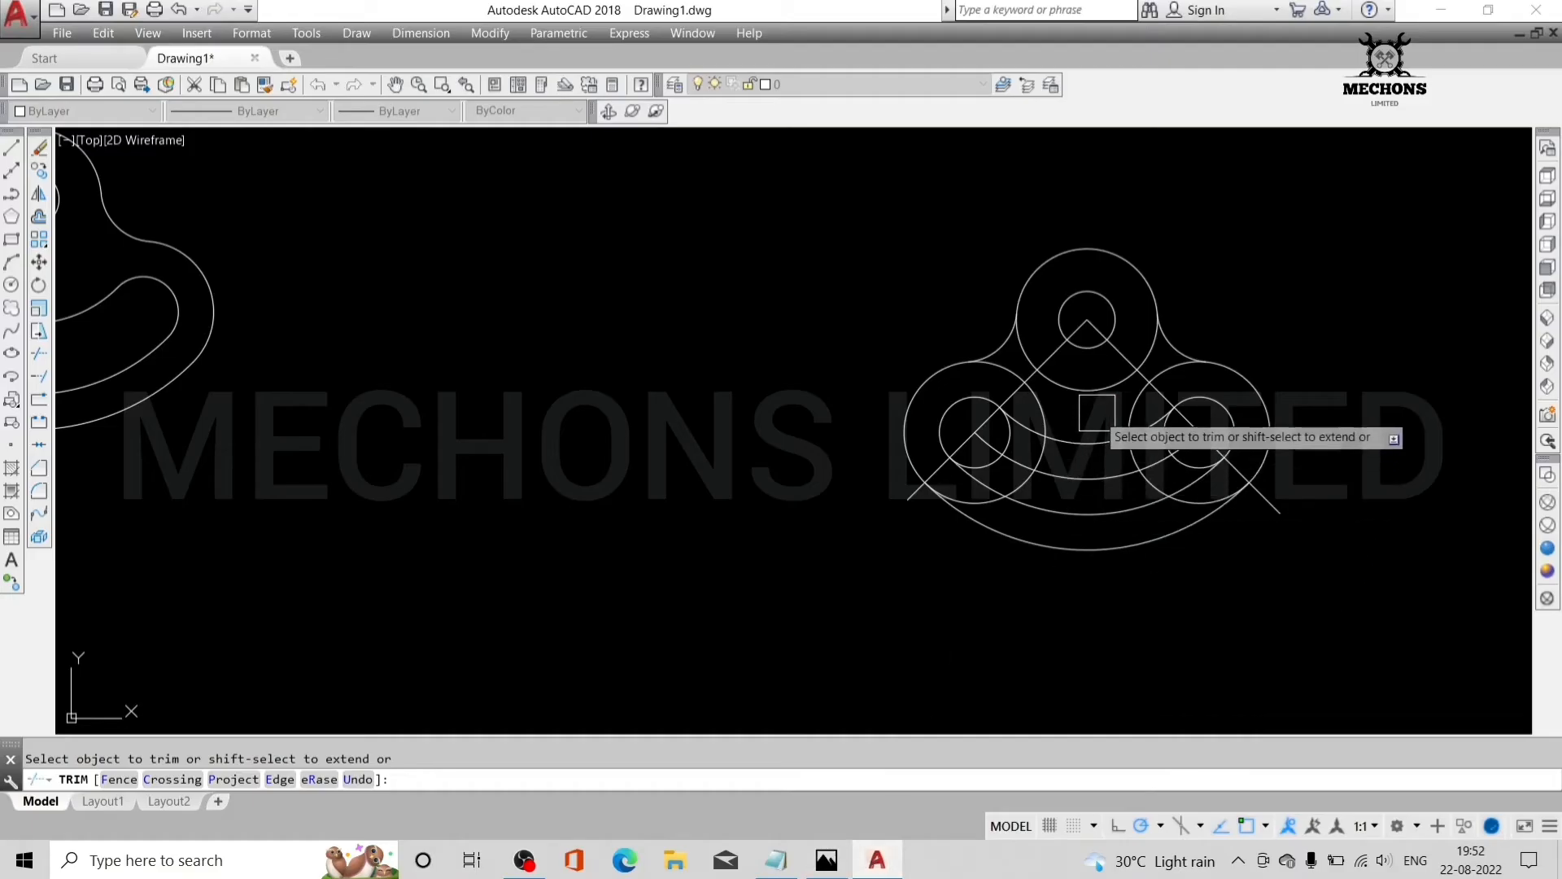
pyautogui.scroll(4, 1144, 350)
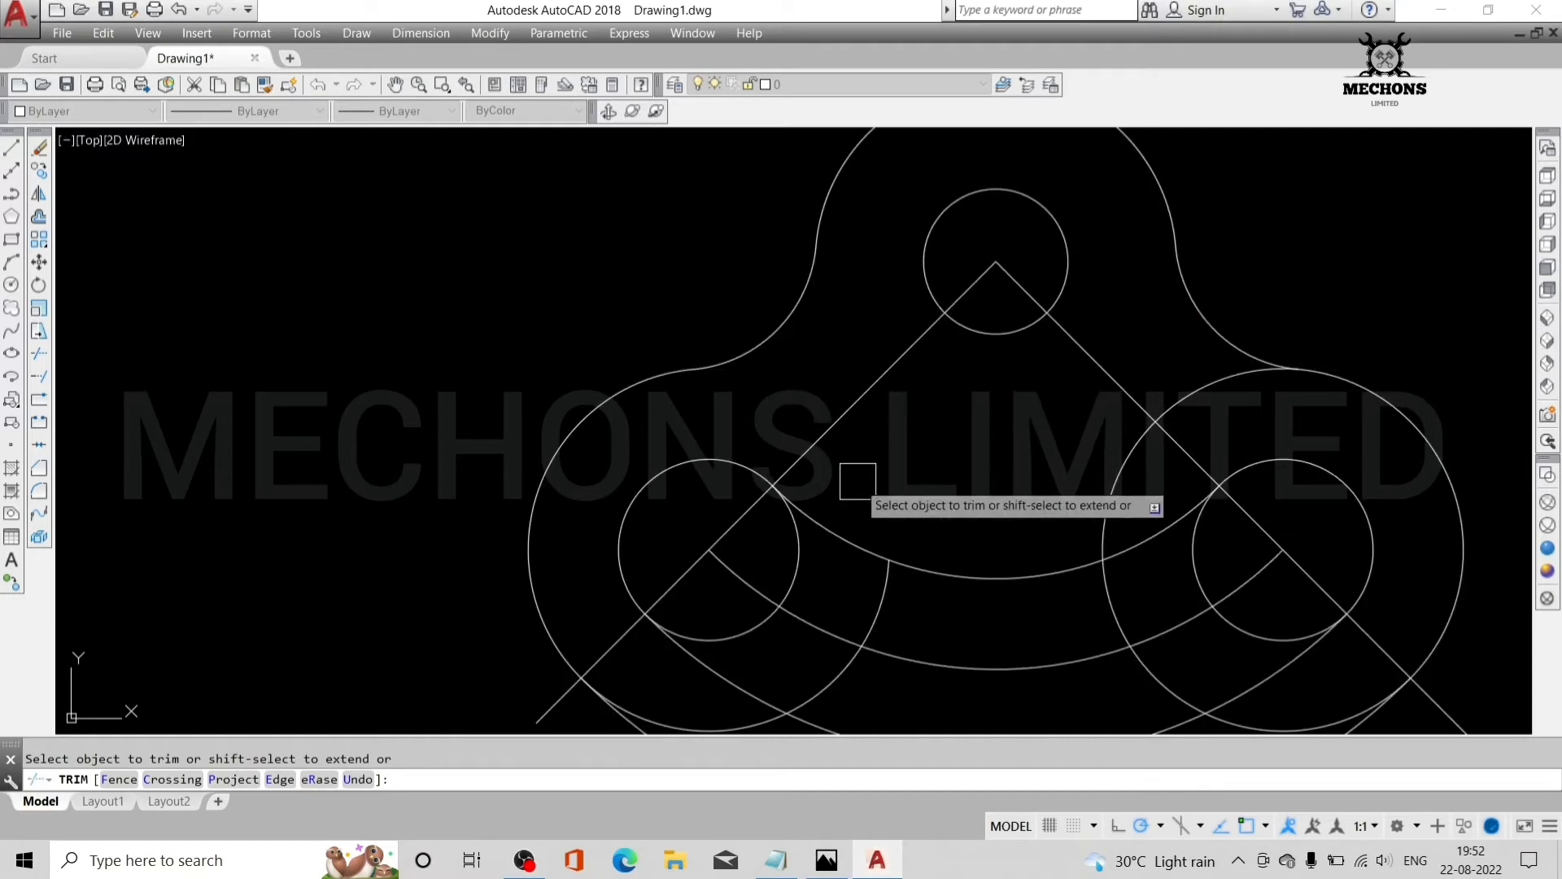
pyautogui.scroll(-2, 905, 527)
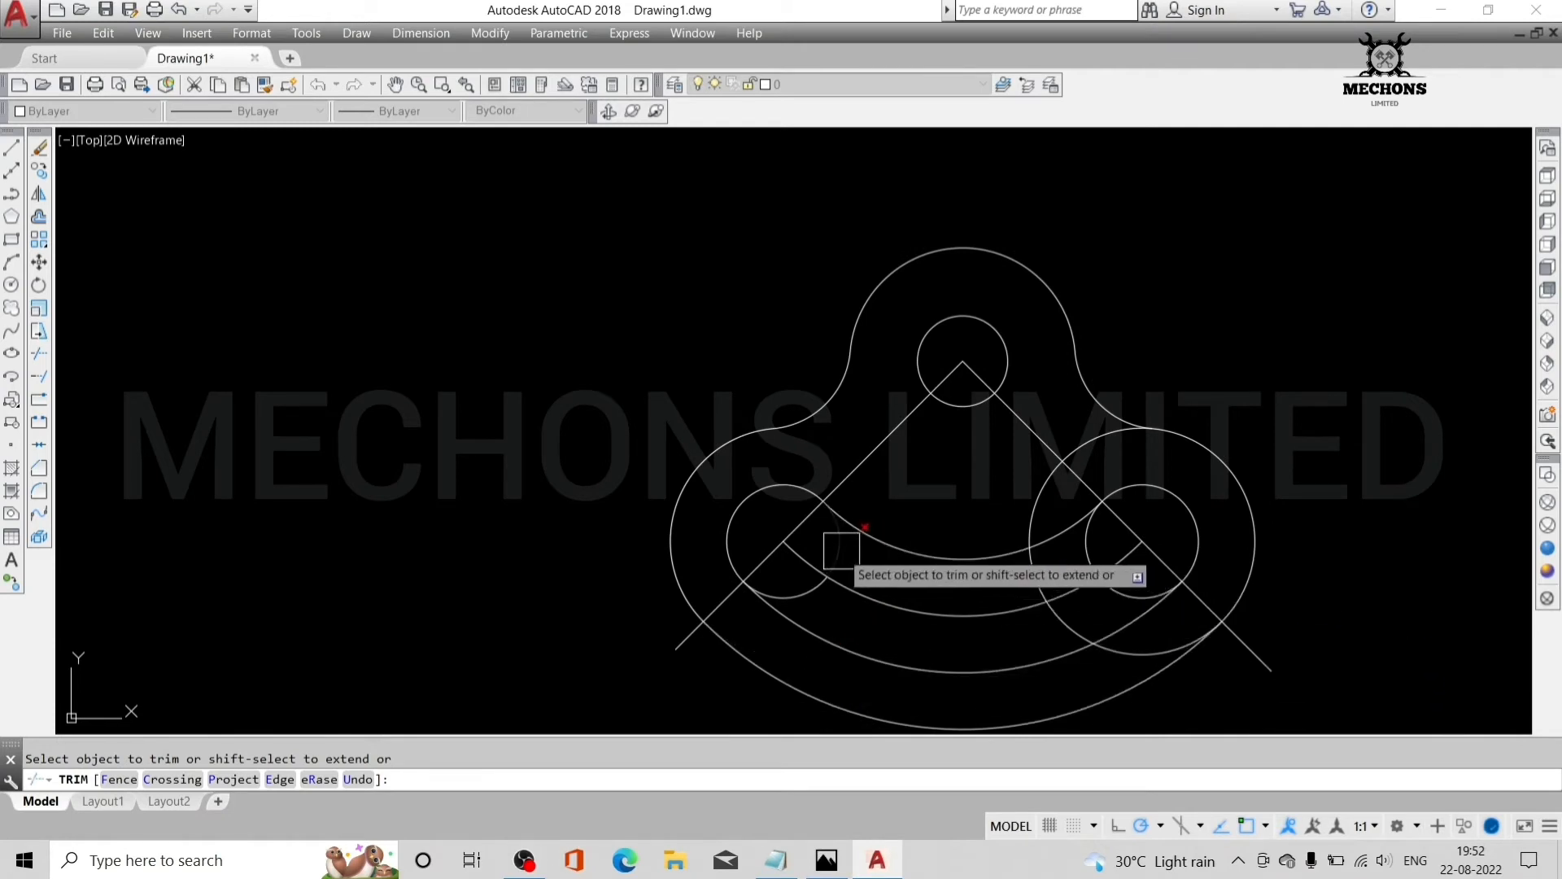
pyautogui.click(801, 589)
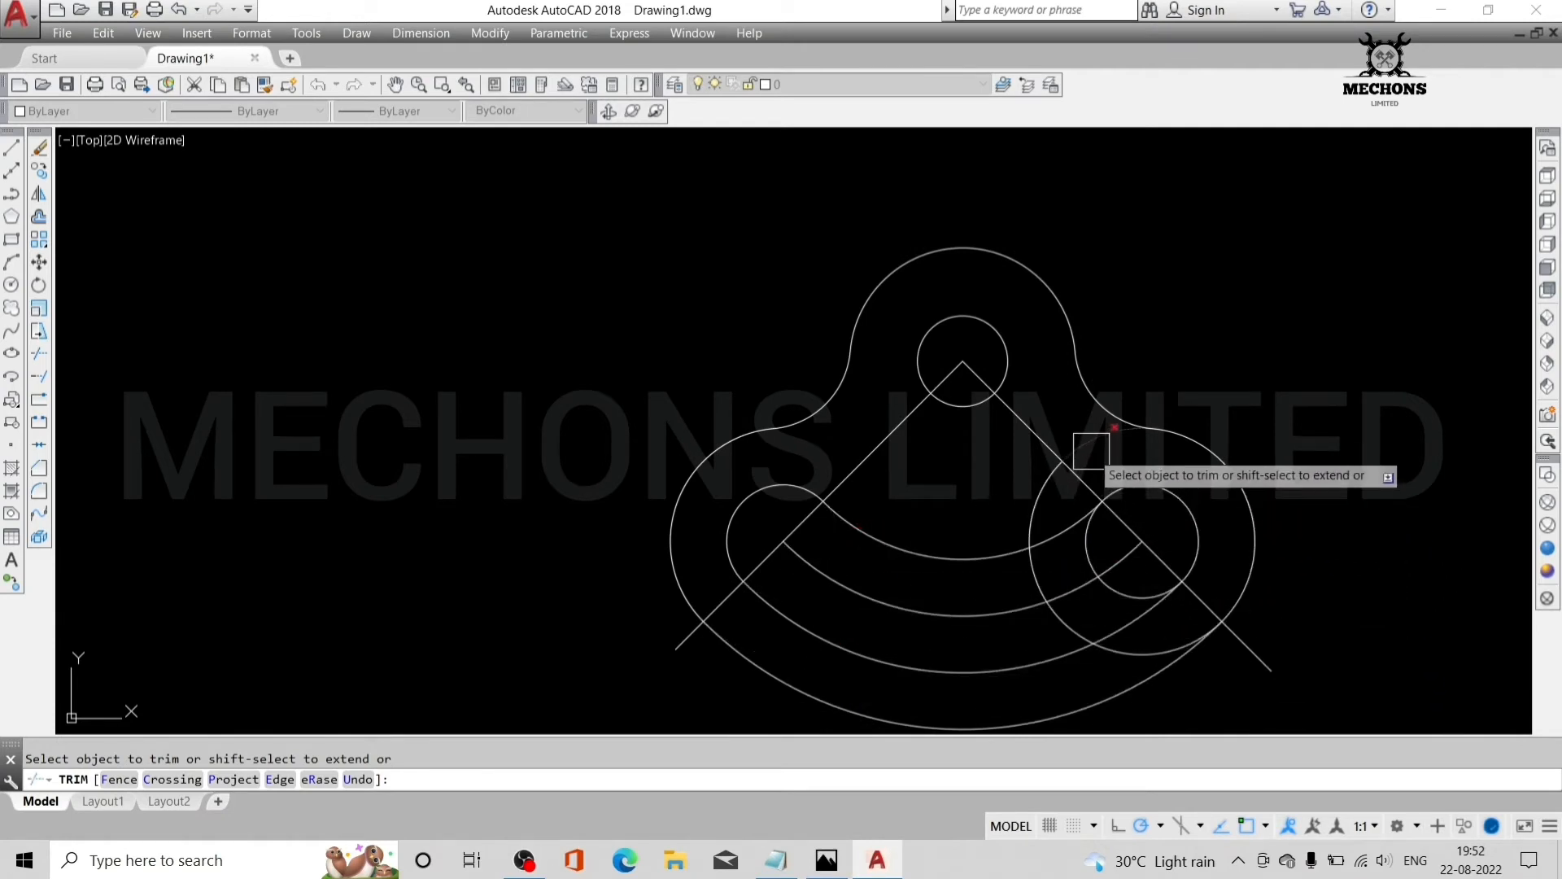
pyautogui.click(1039, 561)
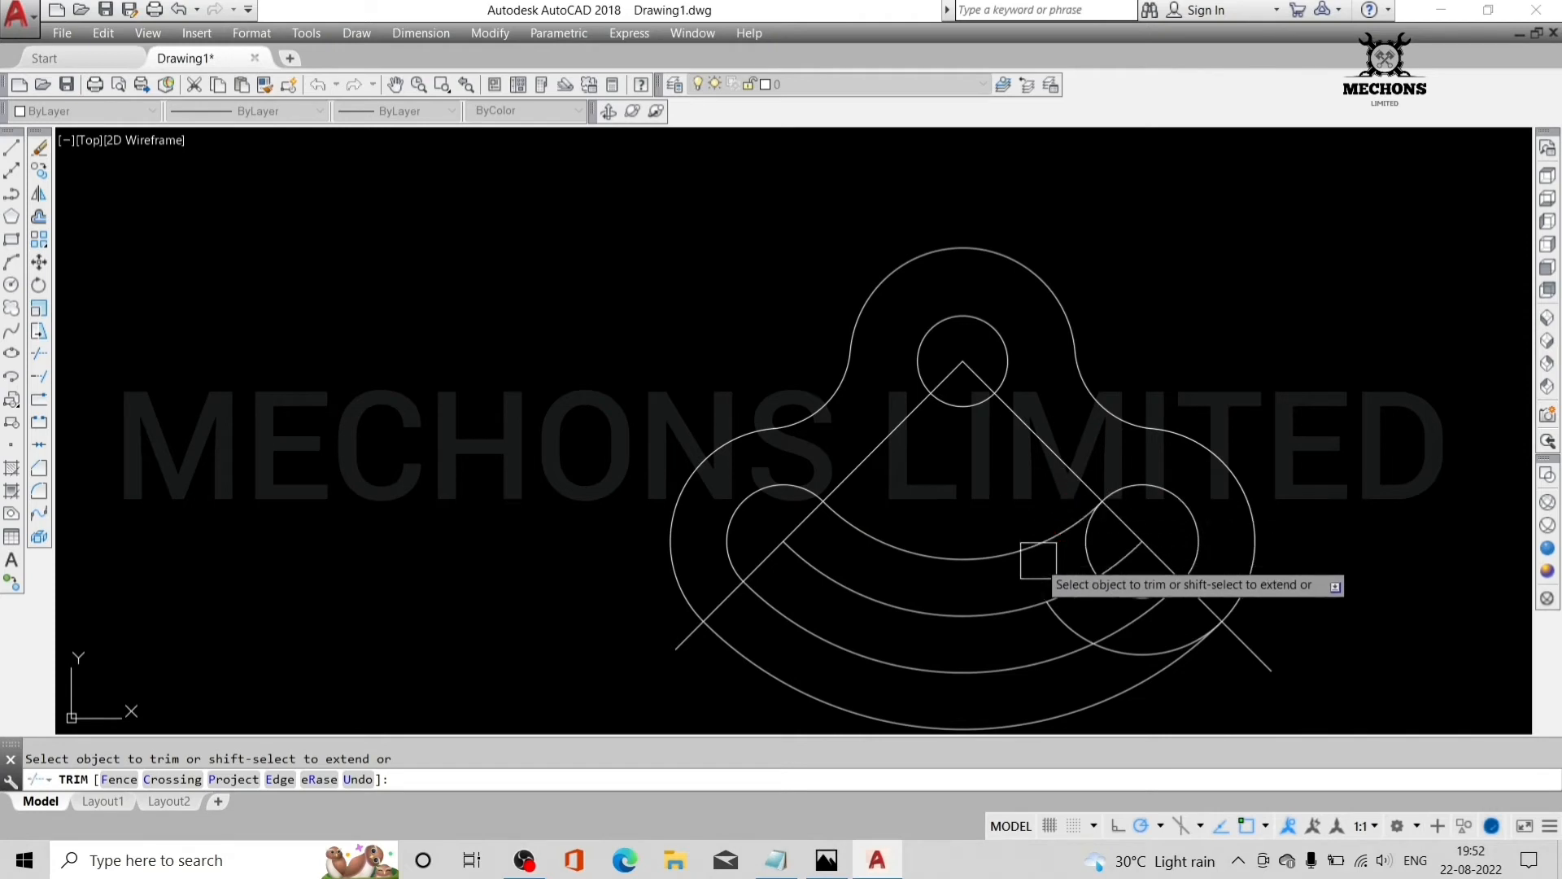
pyautogui.click(1060, 627)
pyautogui.click(1115, 645)
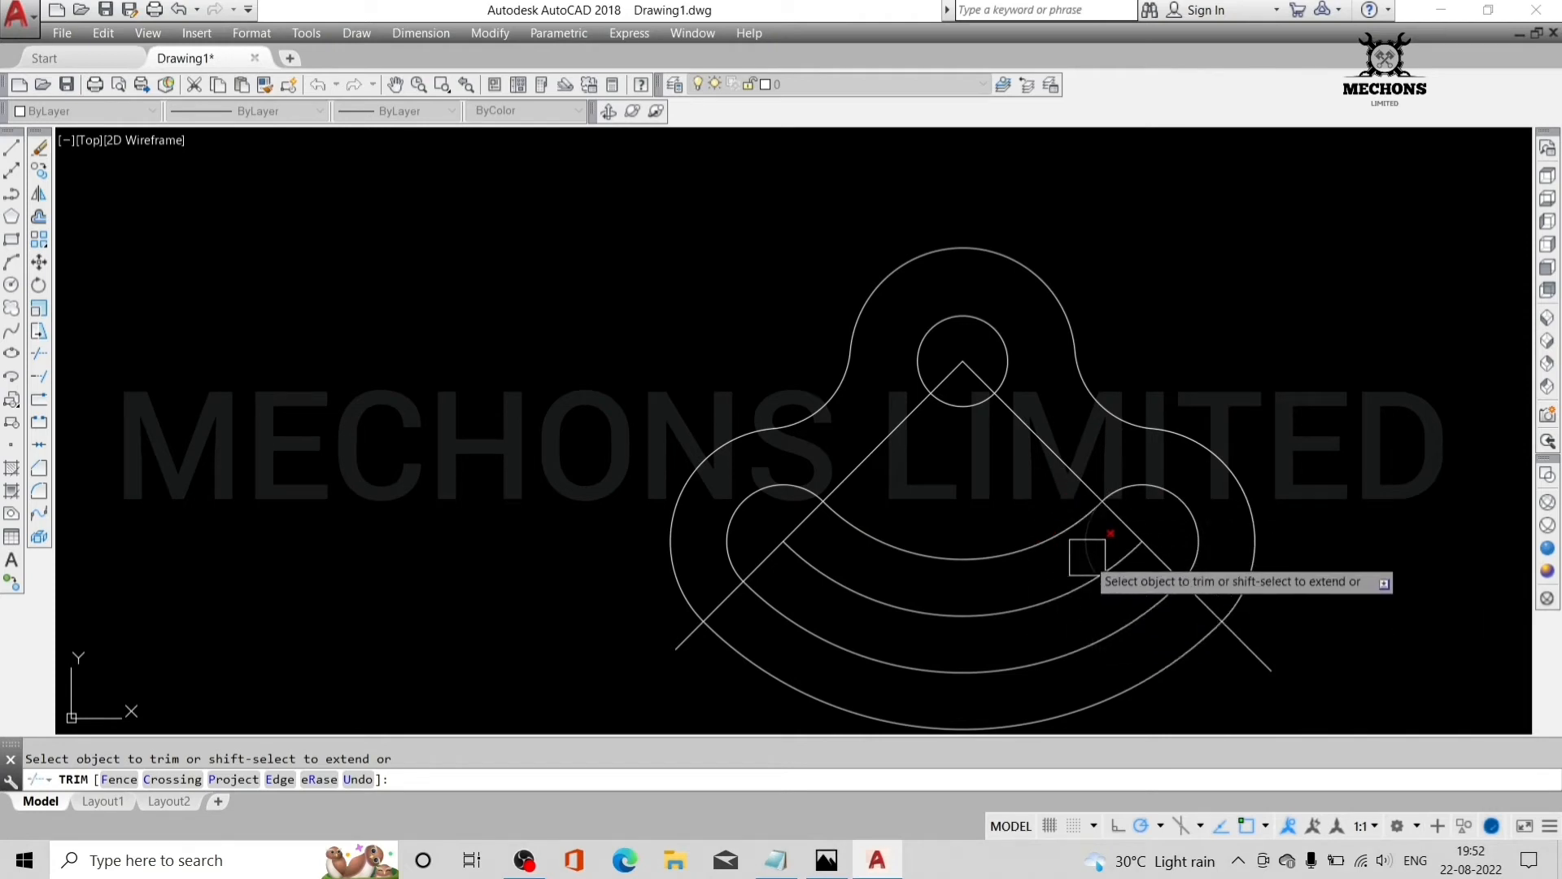
pyautogui.scroll(-2, 1275, 525)
pyautogui.scroll(-2, 1282, 532)
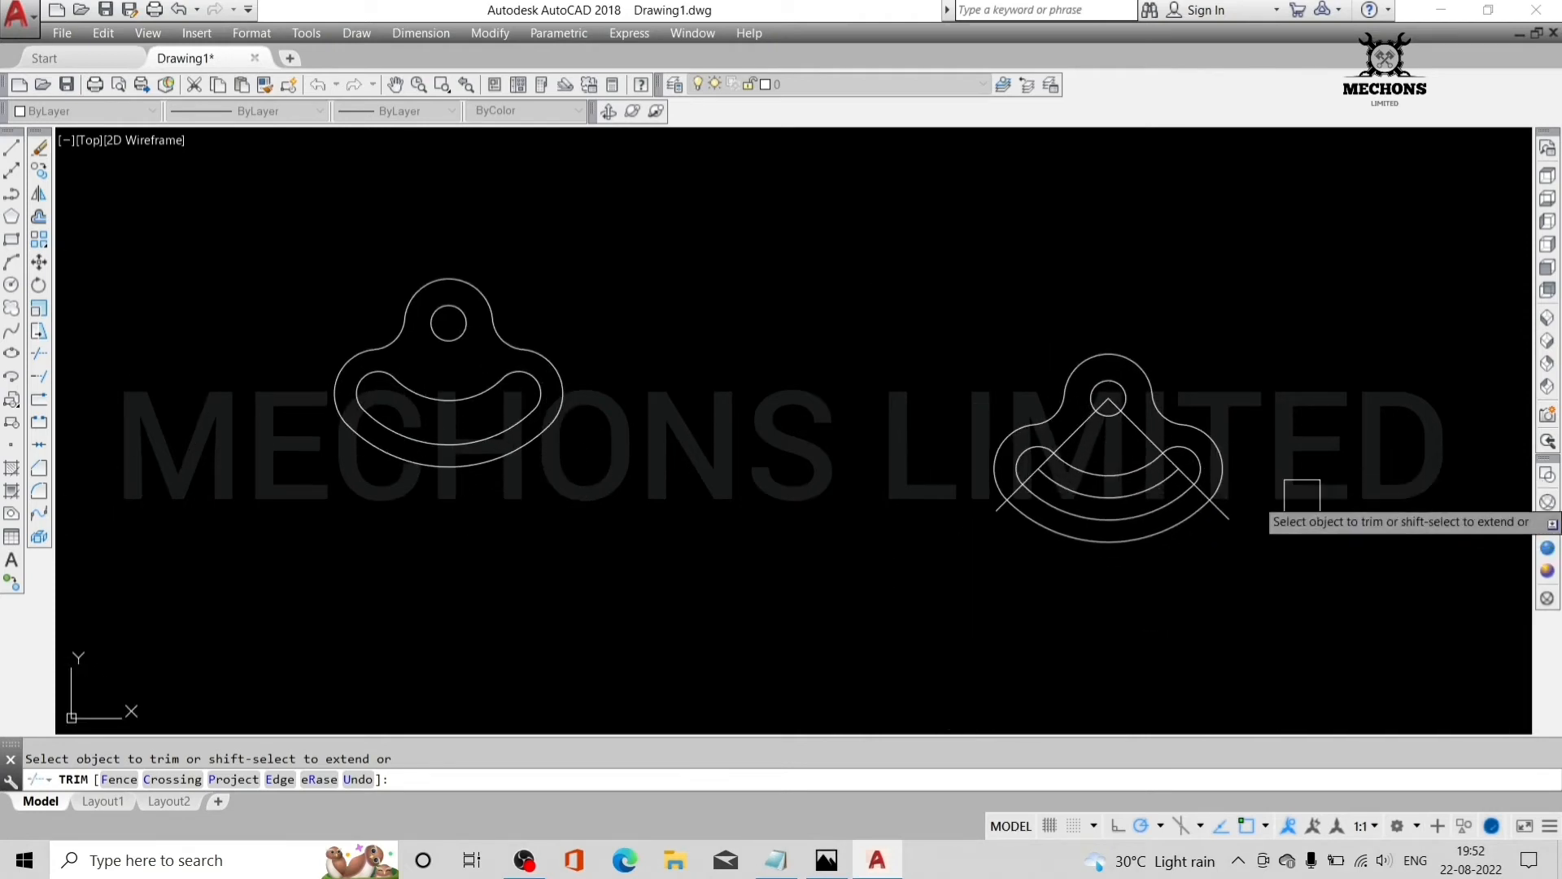
pyautogui.press('Escape')
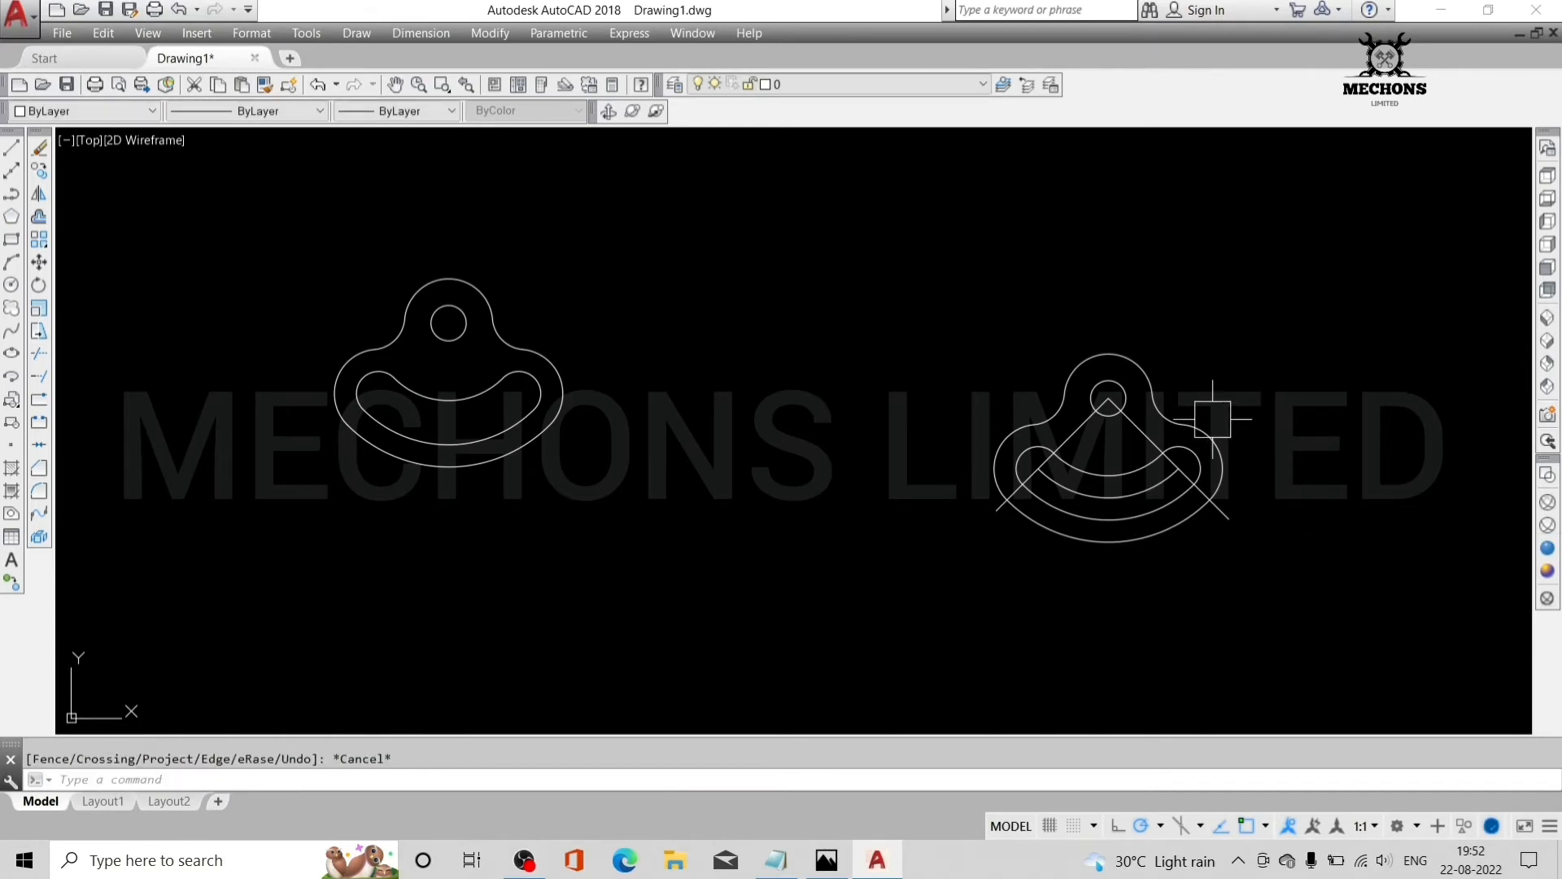
# - Switch to Photos to compare the part's centre lines with the reference drawing, and return to AutoCAD
pyautogui.click(826, 860)
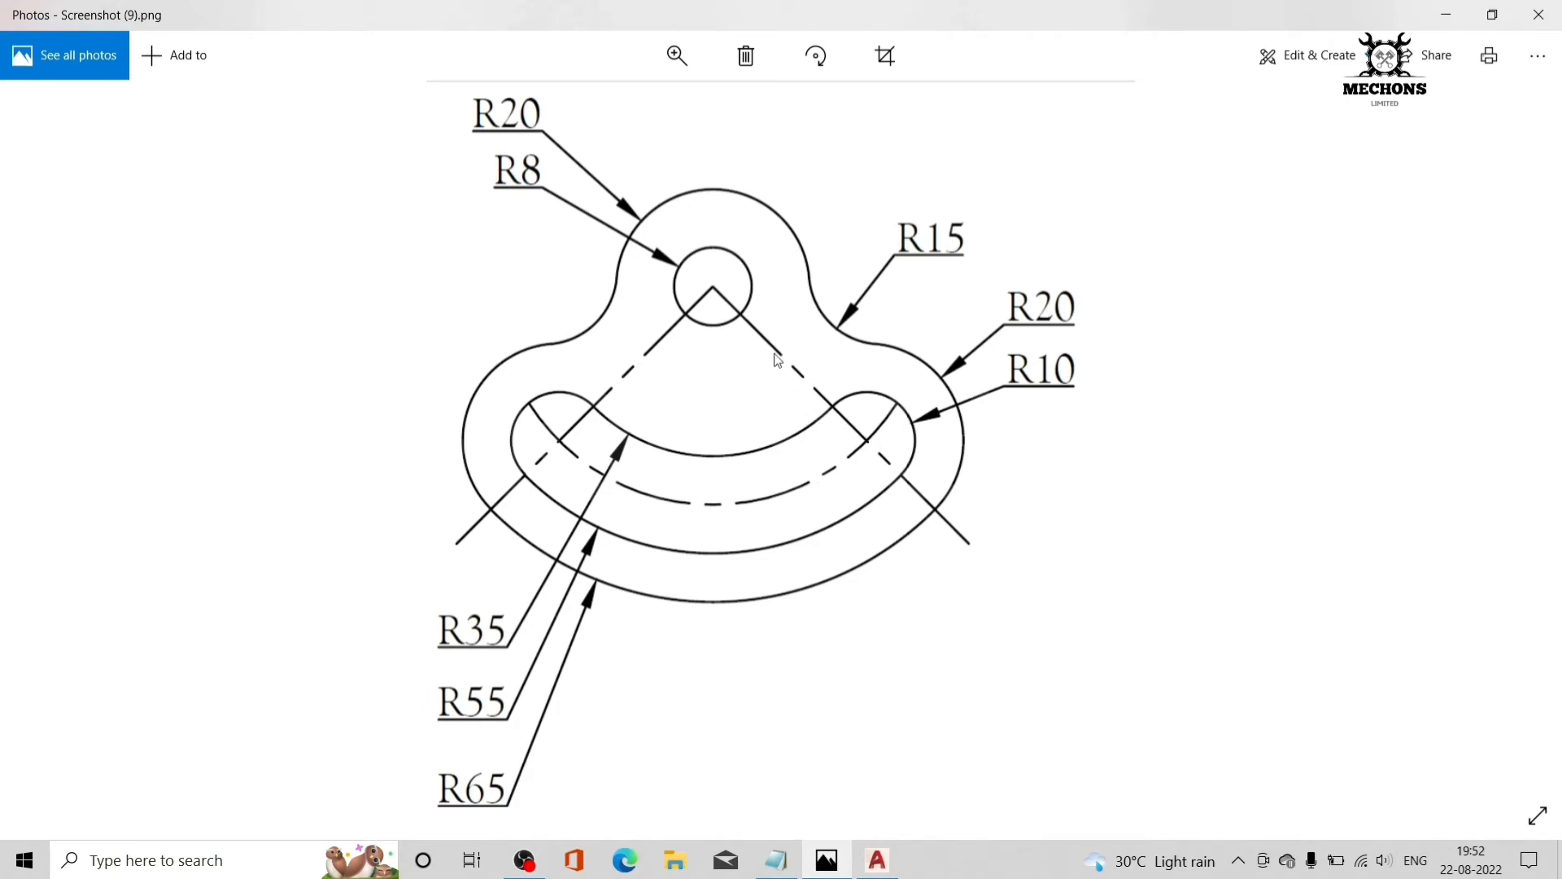
pyautogui.click(877, 860)
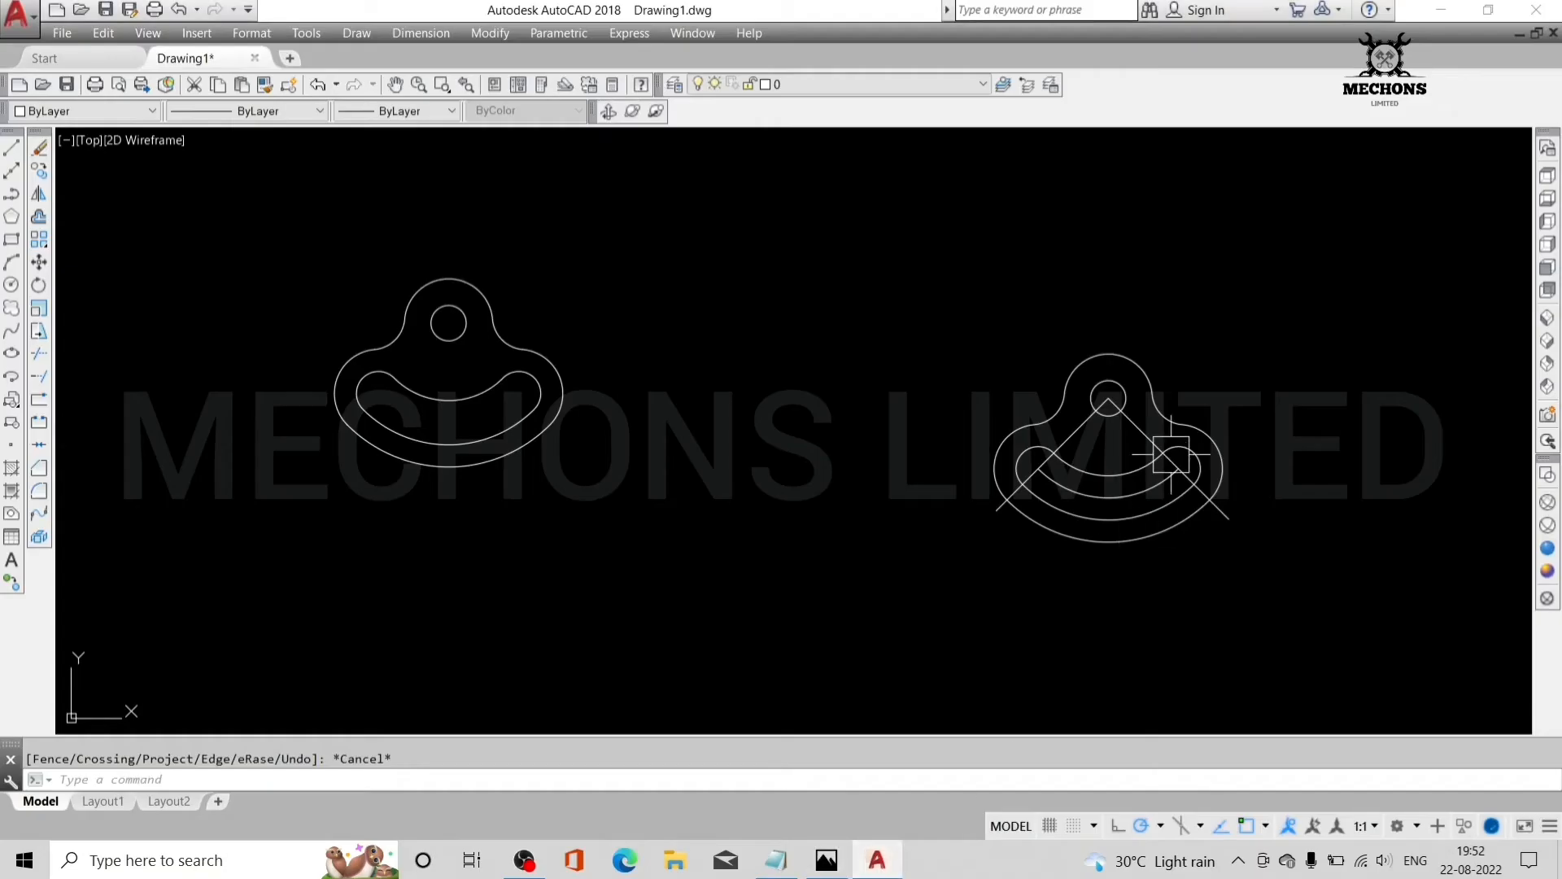
# - Erase the two angled construction lines and the middle centre arc from the redrawn part
pyautogui.scroll(2, 1217, 304)
pyautogui.click(1222, 278)
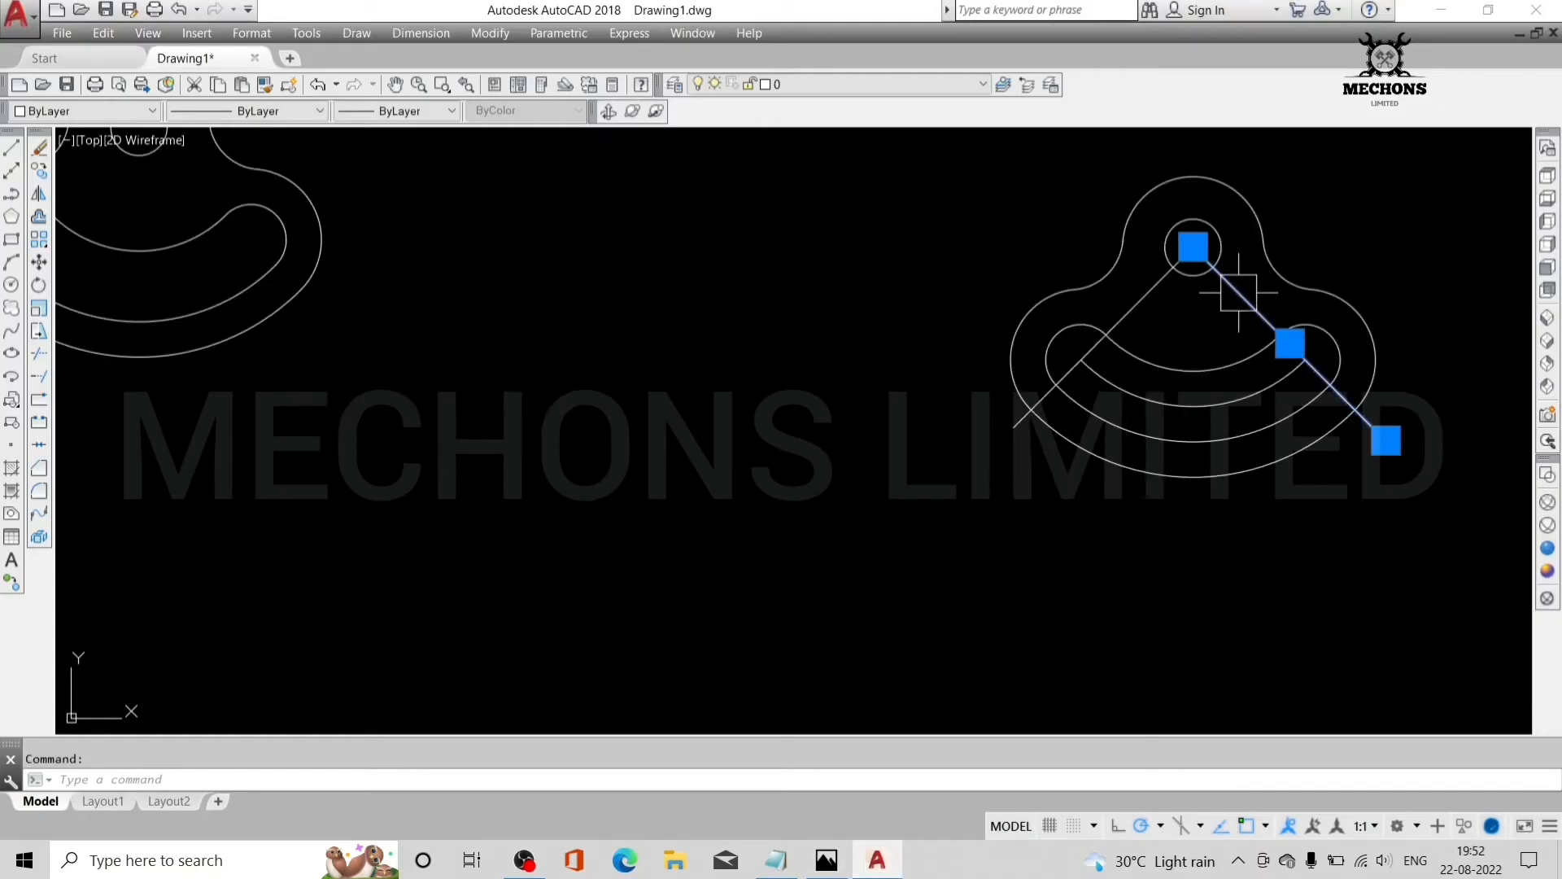
pyautogui.click(1143, 298)
pyautogui.click(1174, 400)
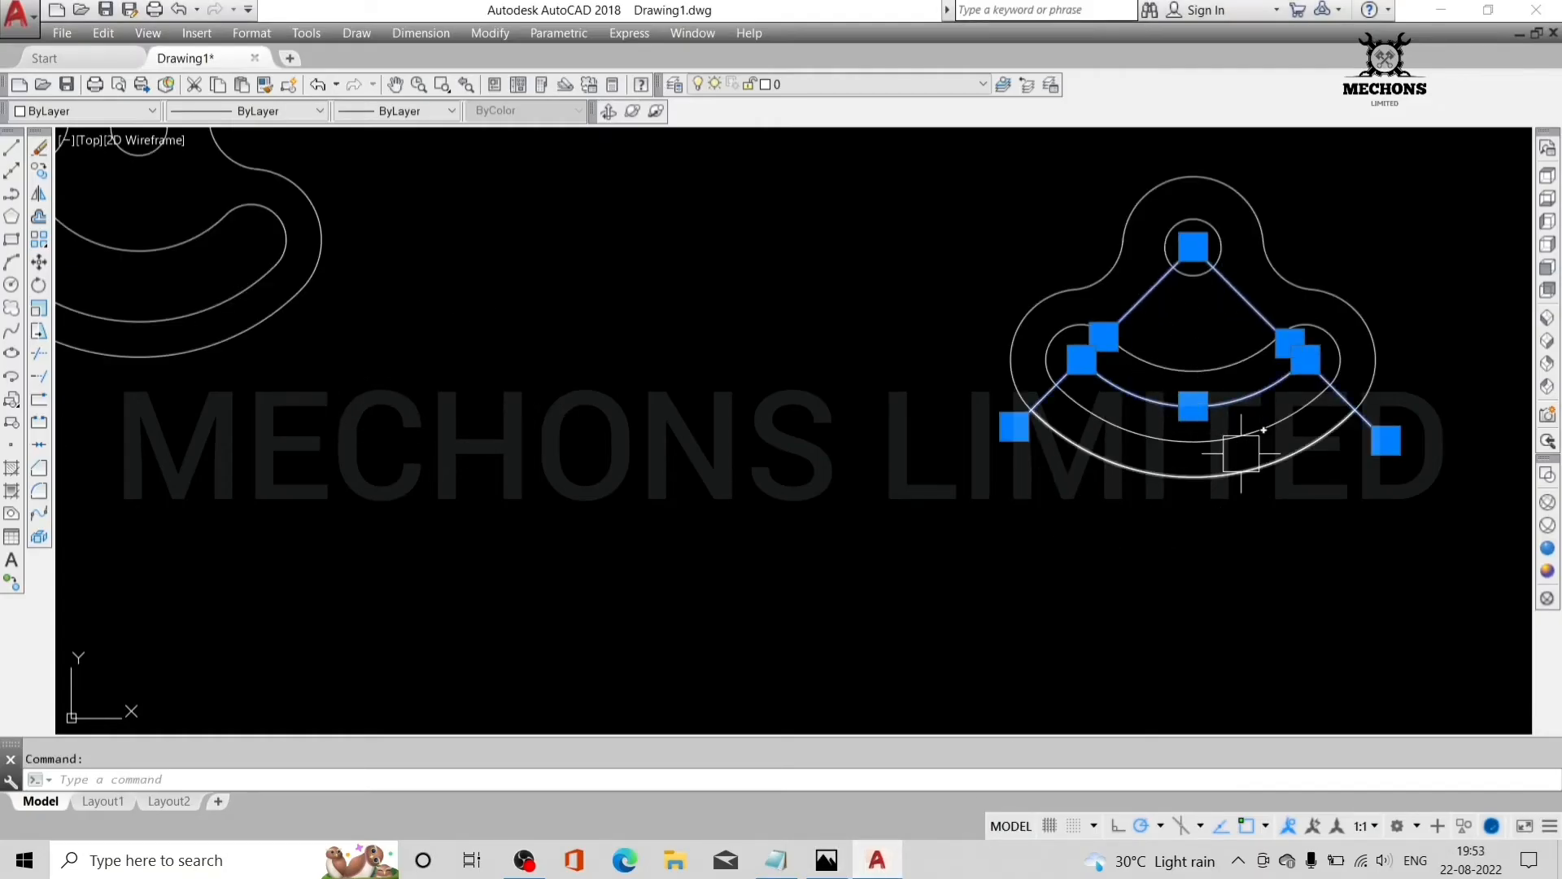
pyautogui.press('Delete')
pyautogui.scroll(-4, 1286, 413)
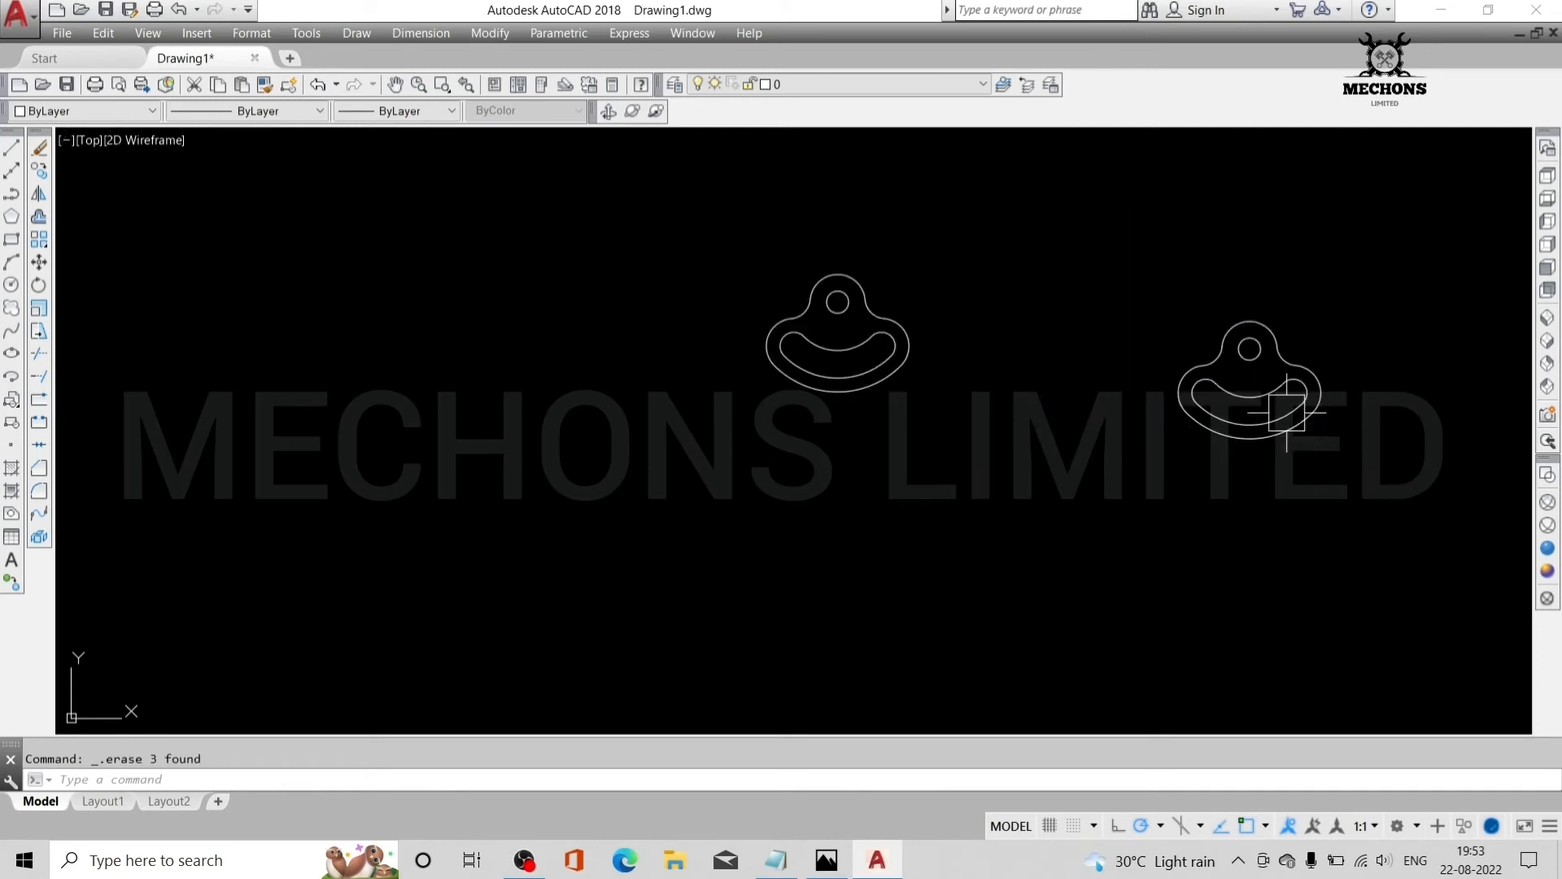
pyautogui.moveTo(1286, 412); pyautogui.dragTo(1165, 403, button='middle')
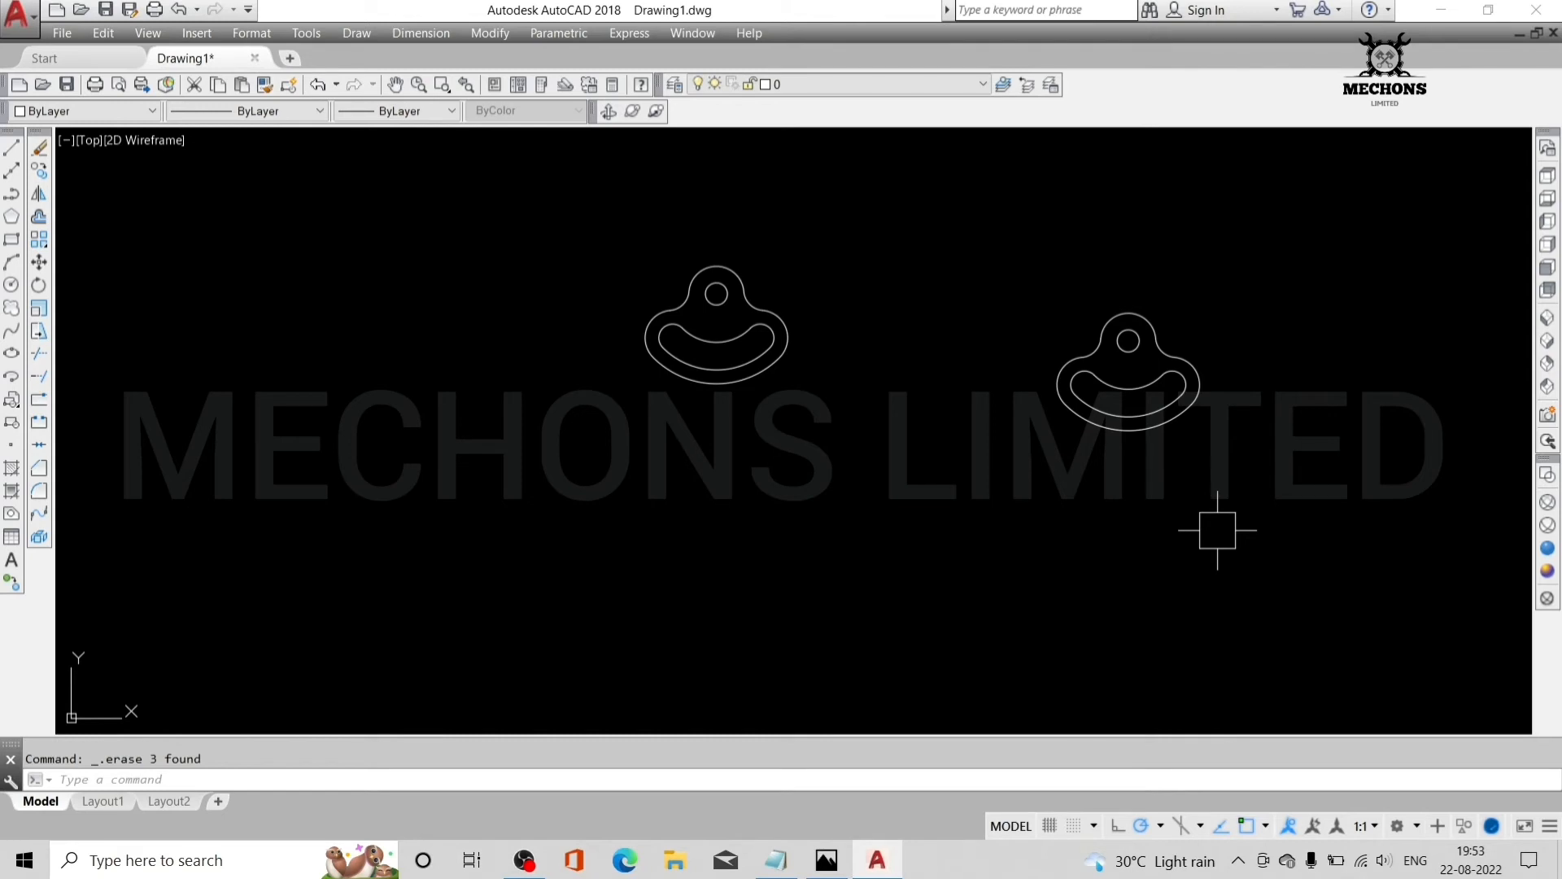
# - Add radius dimensions to the top outer arc and the small hole of the redrawn part
pyautogui.click(406, 33)
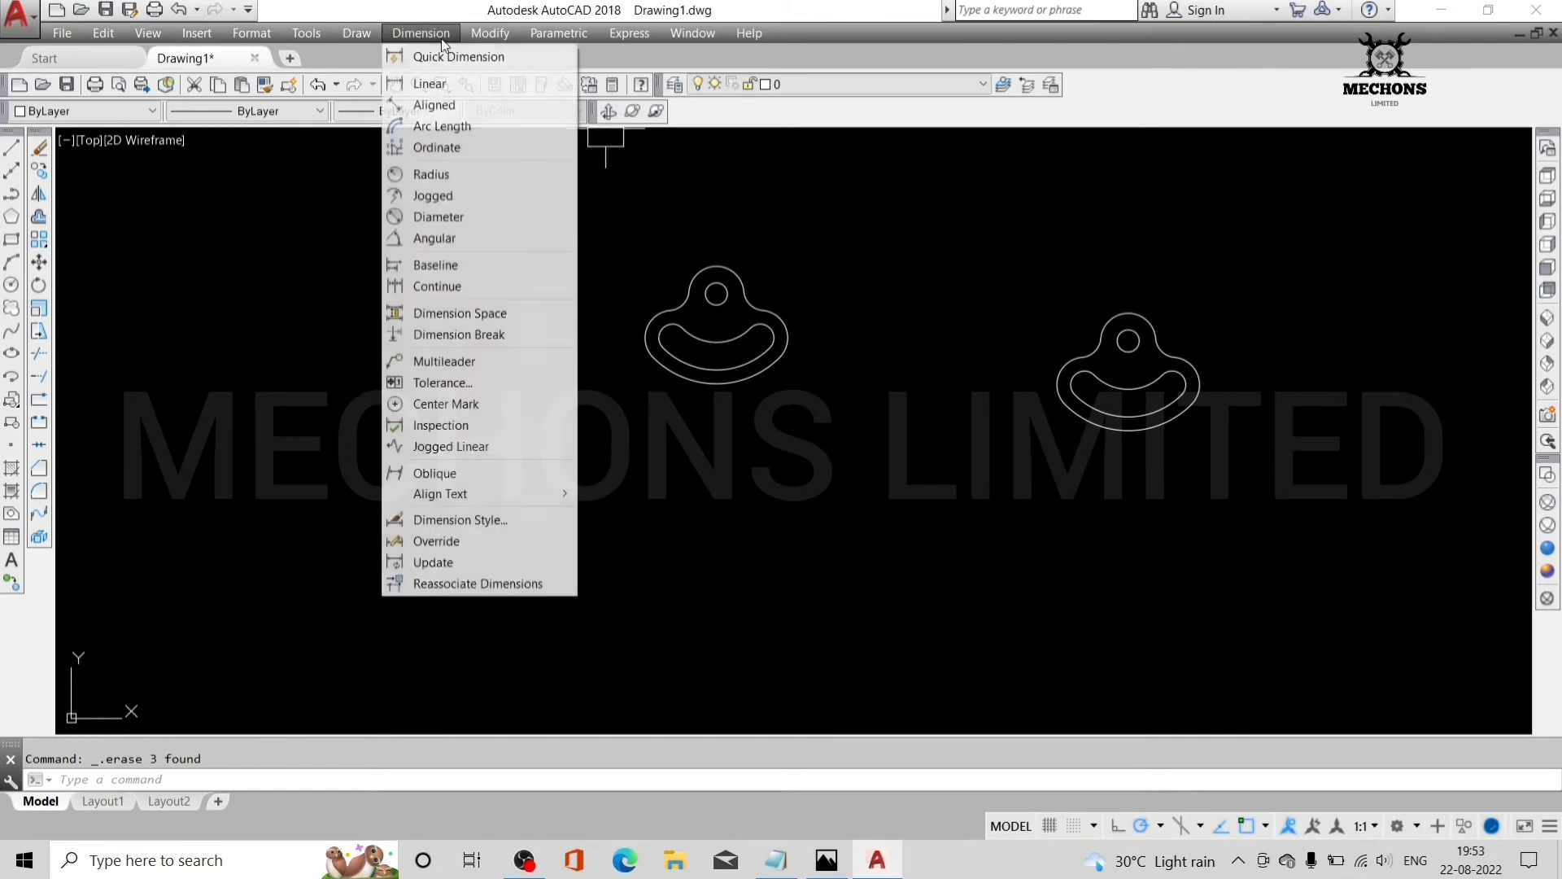
pyautogui.click(436, 178)
pyautogui.click(1139, 308)
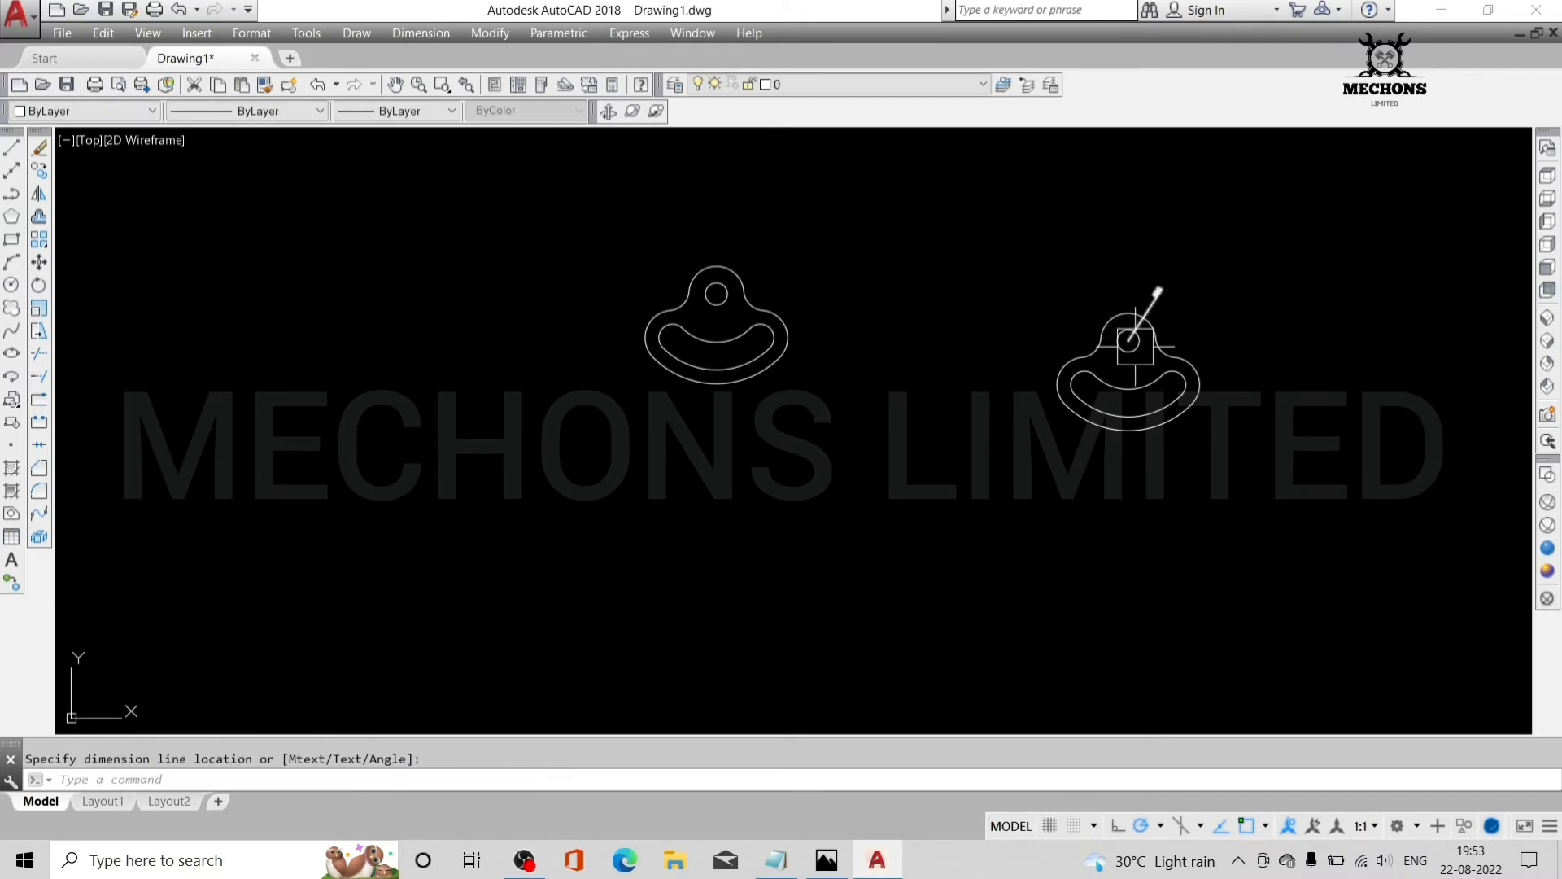
pyautogui.click(1137, 324)
pyautogui.press('Escape')
pyautogui.scroll(4, 1137, 324)
pyautogui.click(421, 33)
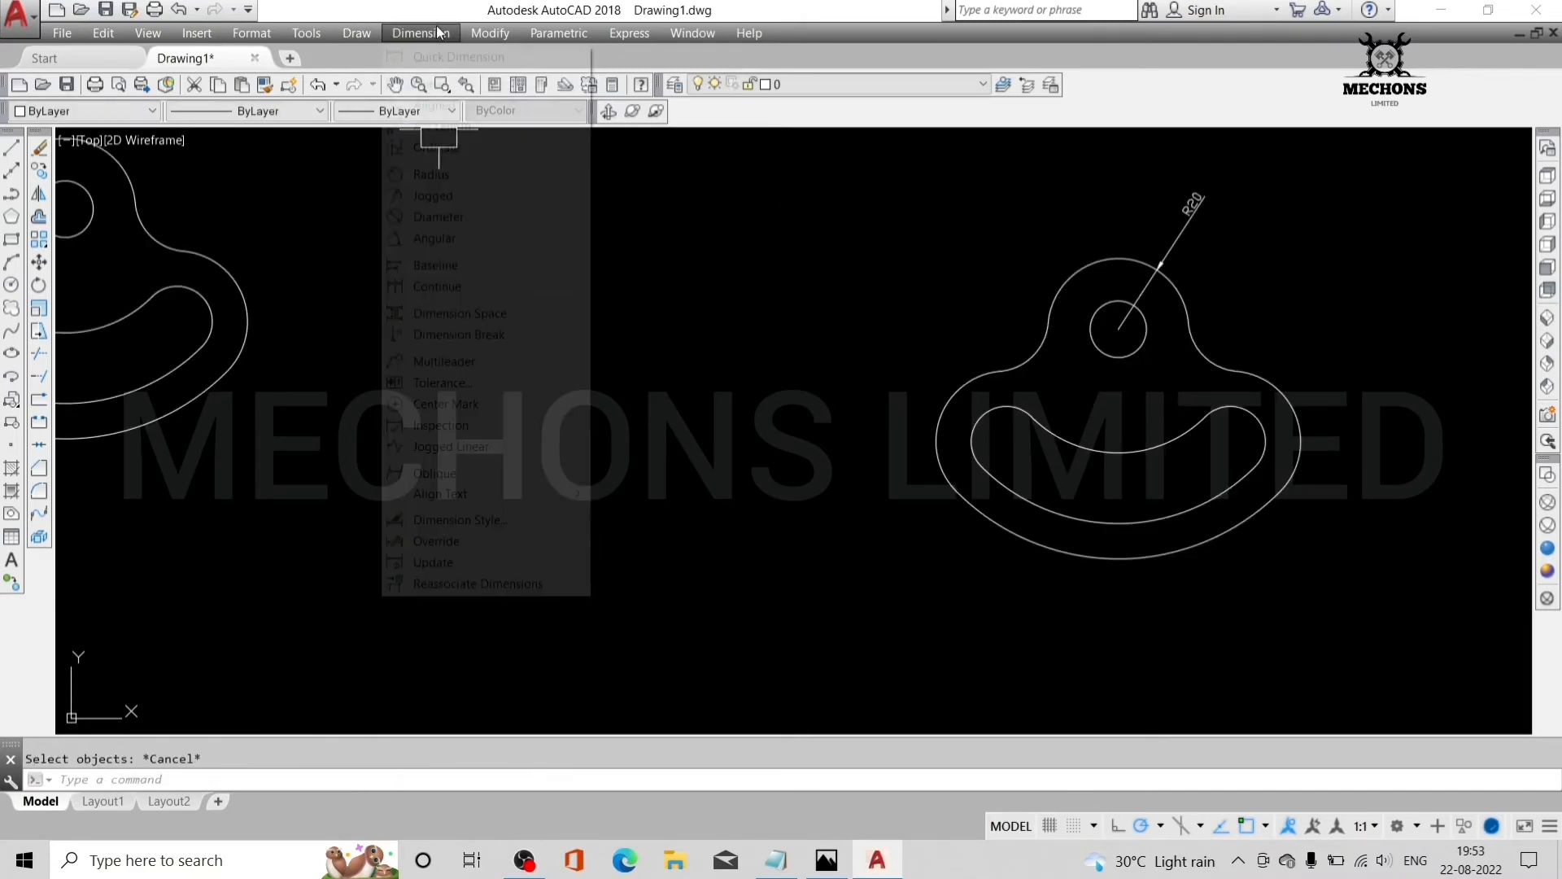
pyautogui.click(520, 172)
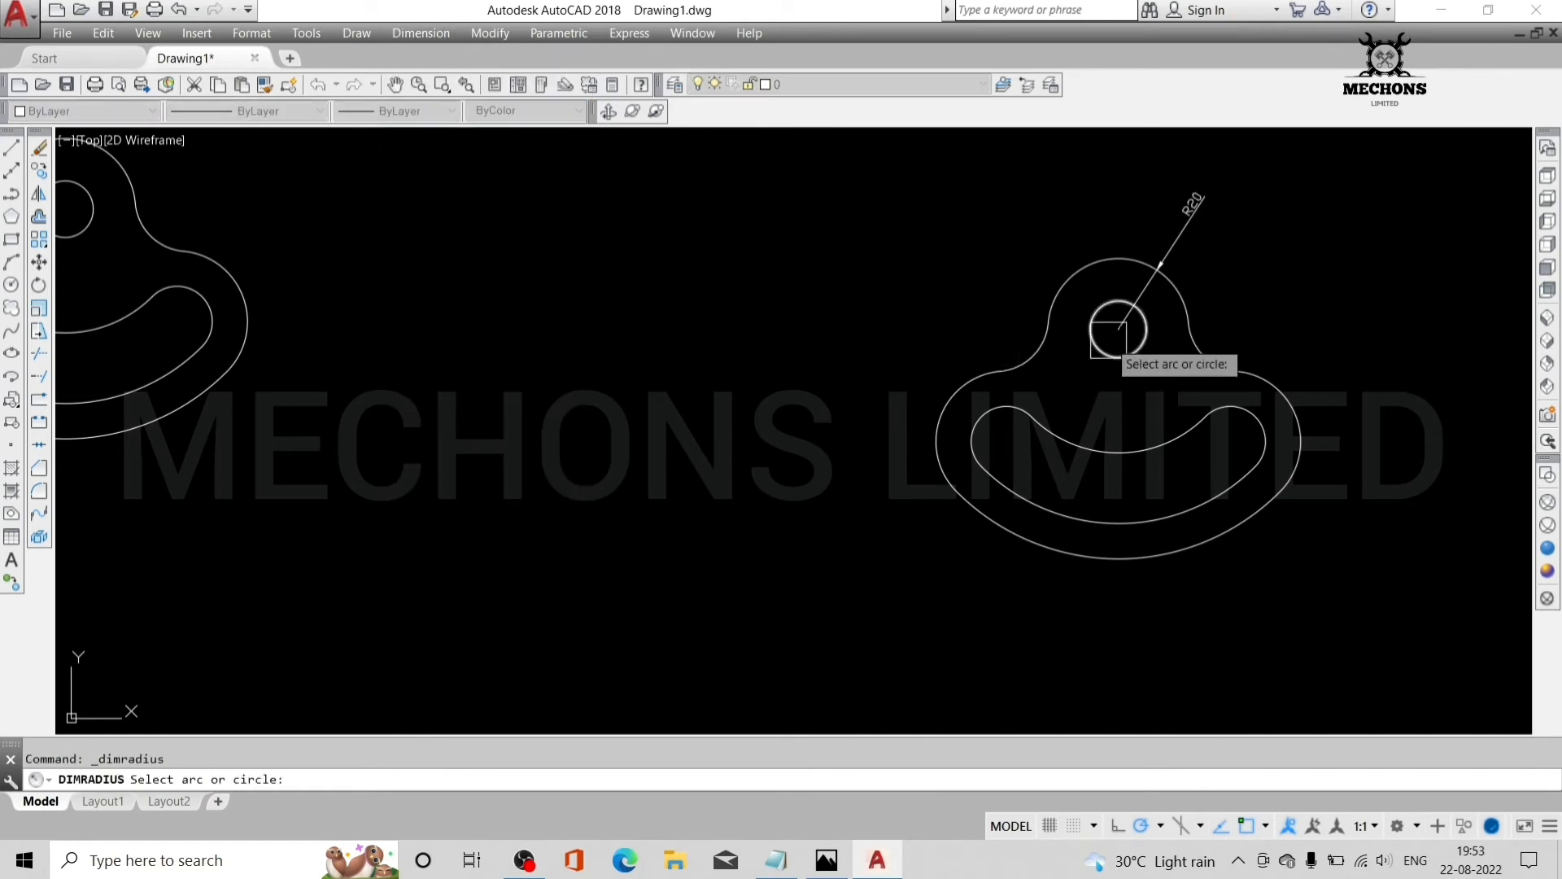
pyautogui.click(1144, 319)
pyautogui.click(1241, 291)
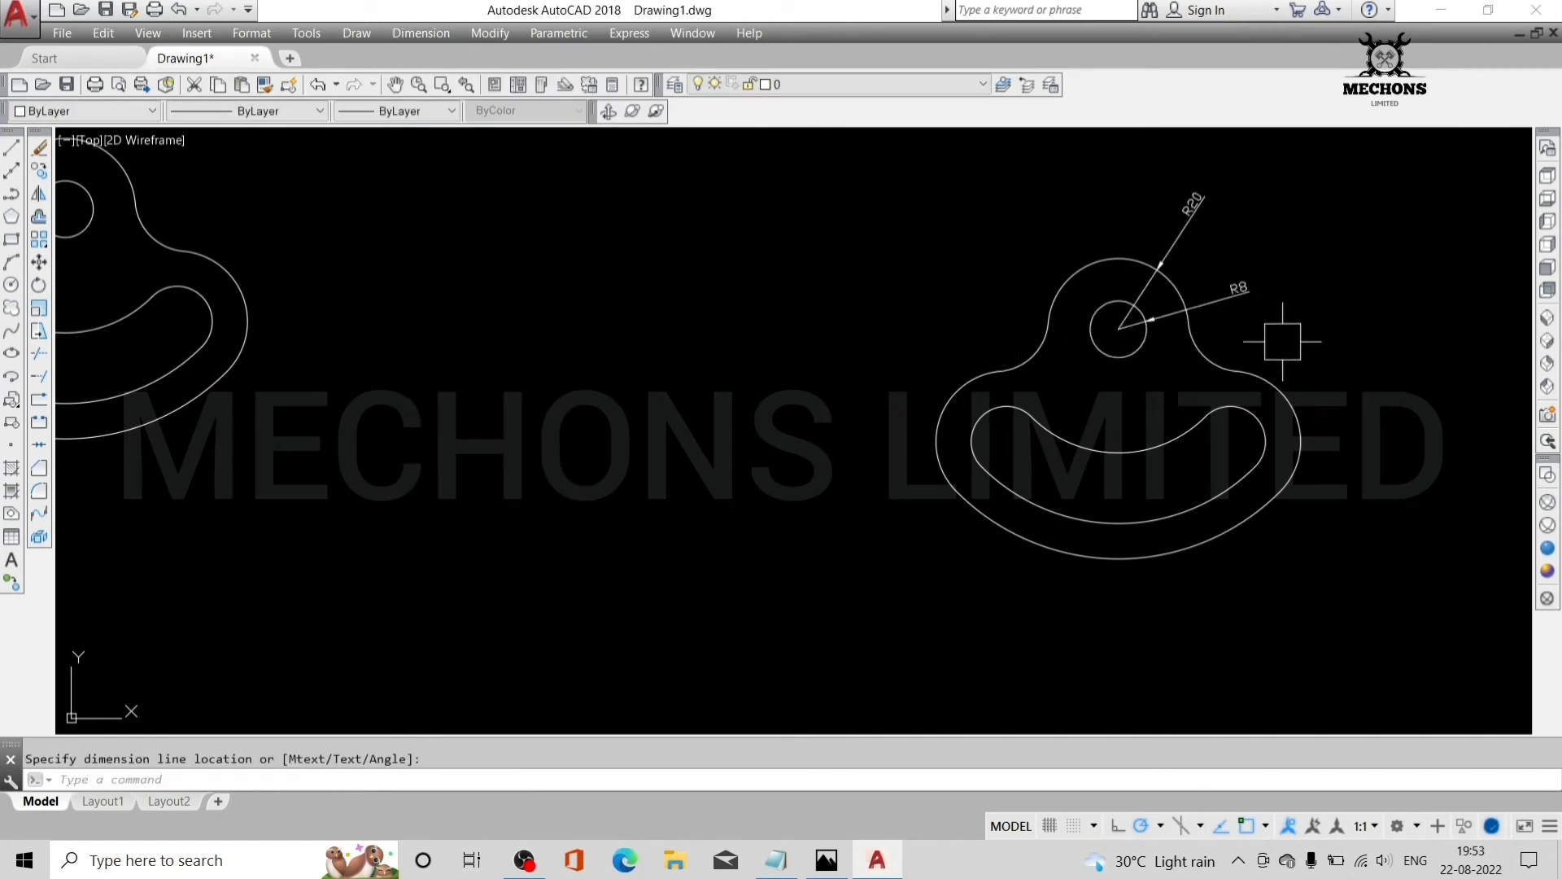
pyautogui.press('Return')
pyautogui.click(1216, 346)
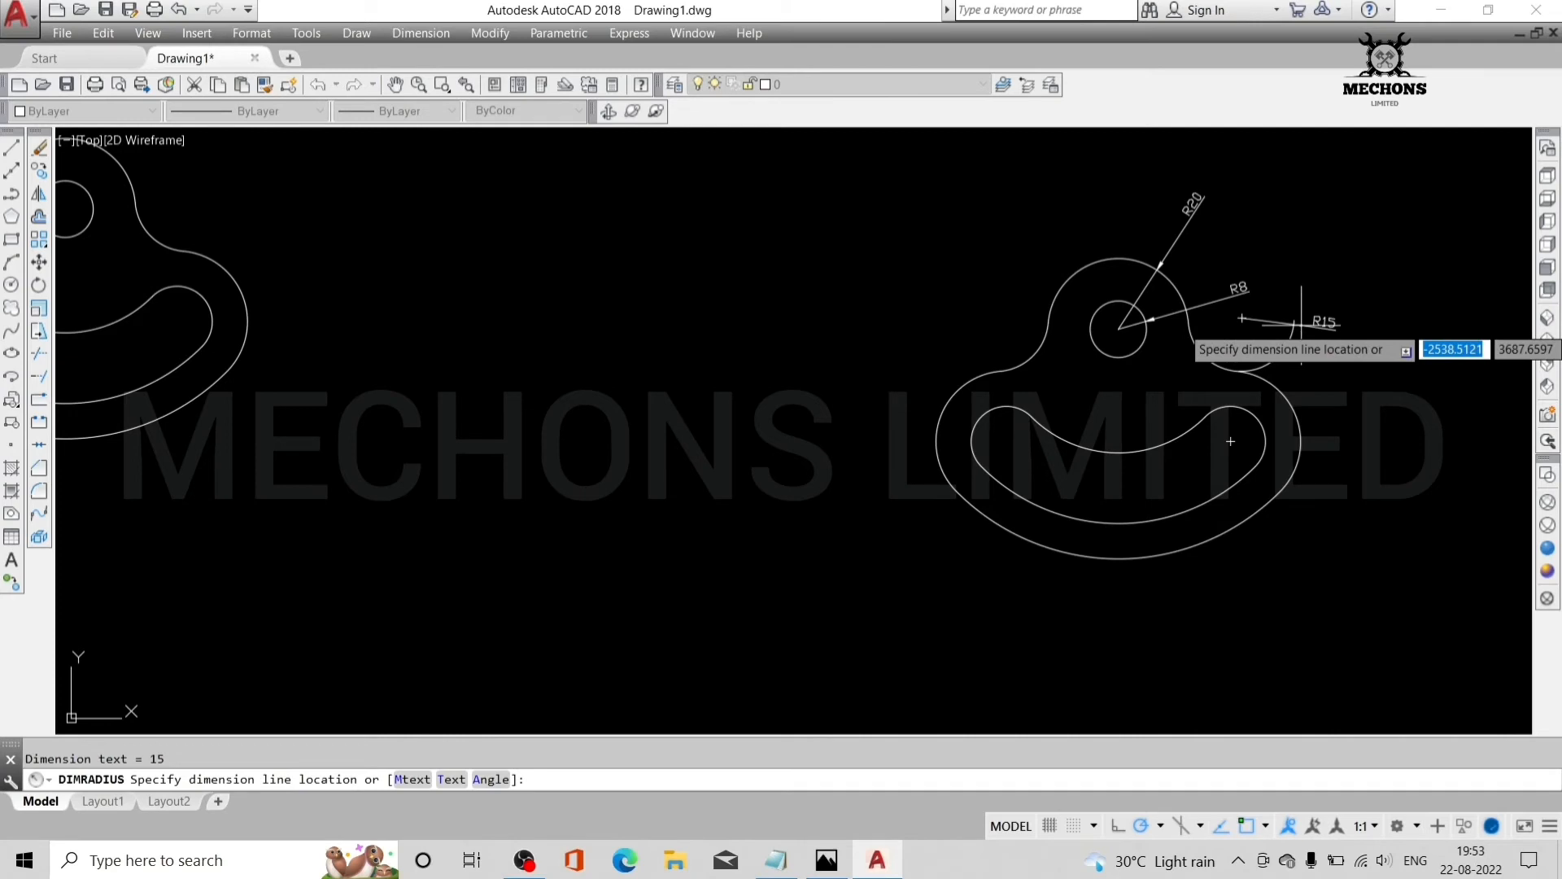
pyautogui.press('Escape')
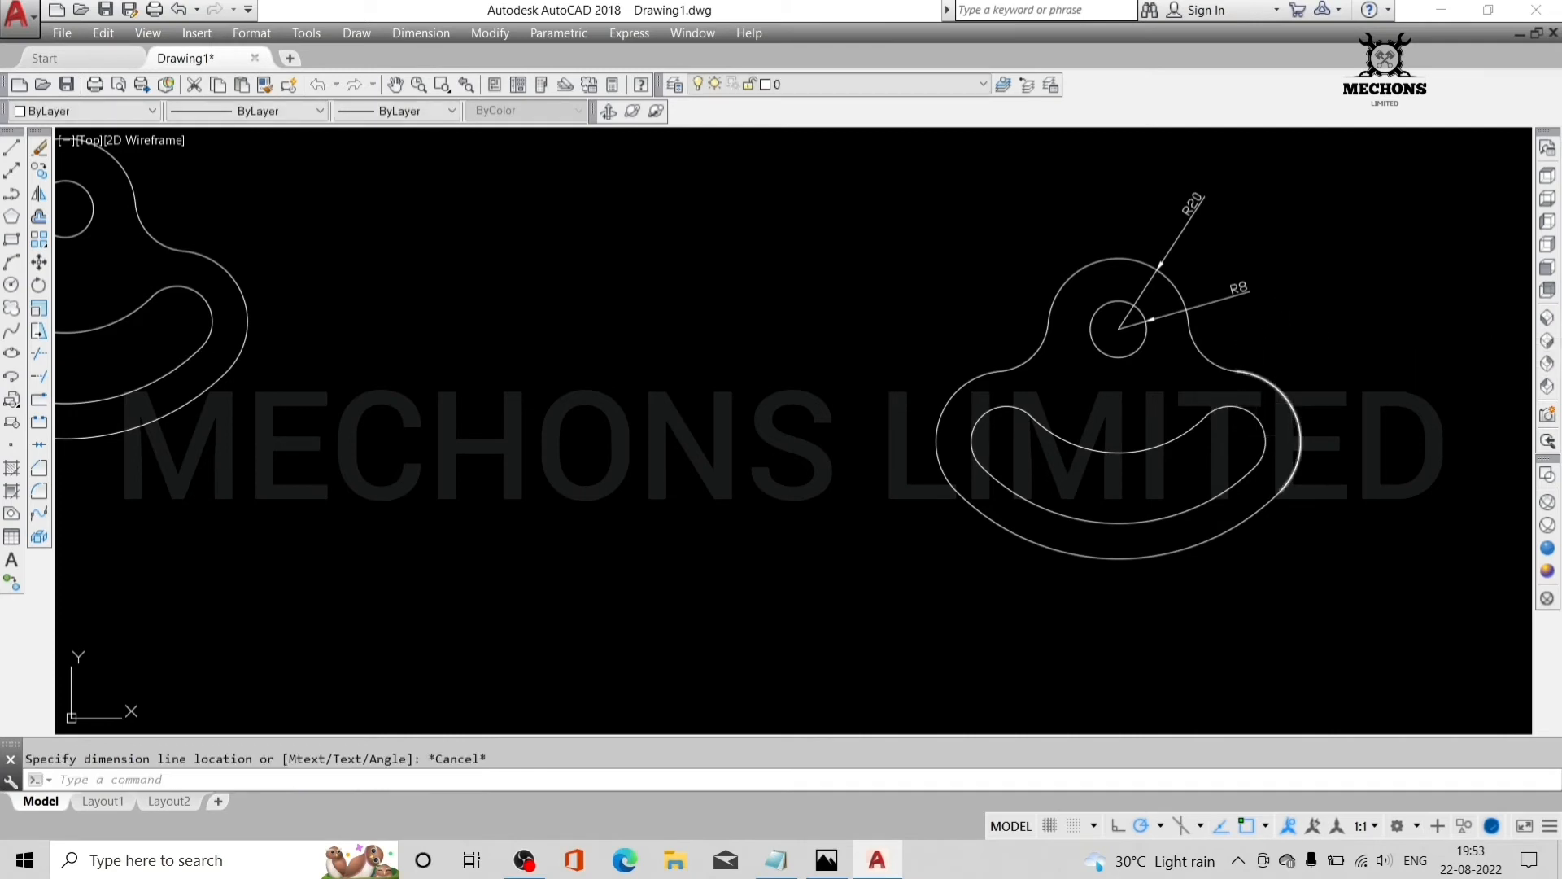
# - Add radius dimensions to the right outer end arc of the outline and the right end arc of the slot
pyautogui.press('Return')
pyautogui.click(1284, 391)
pyautogui.click(1367, 384)
pyautogui.press('Return')
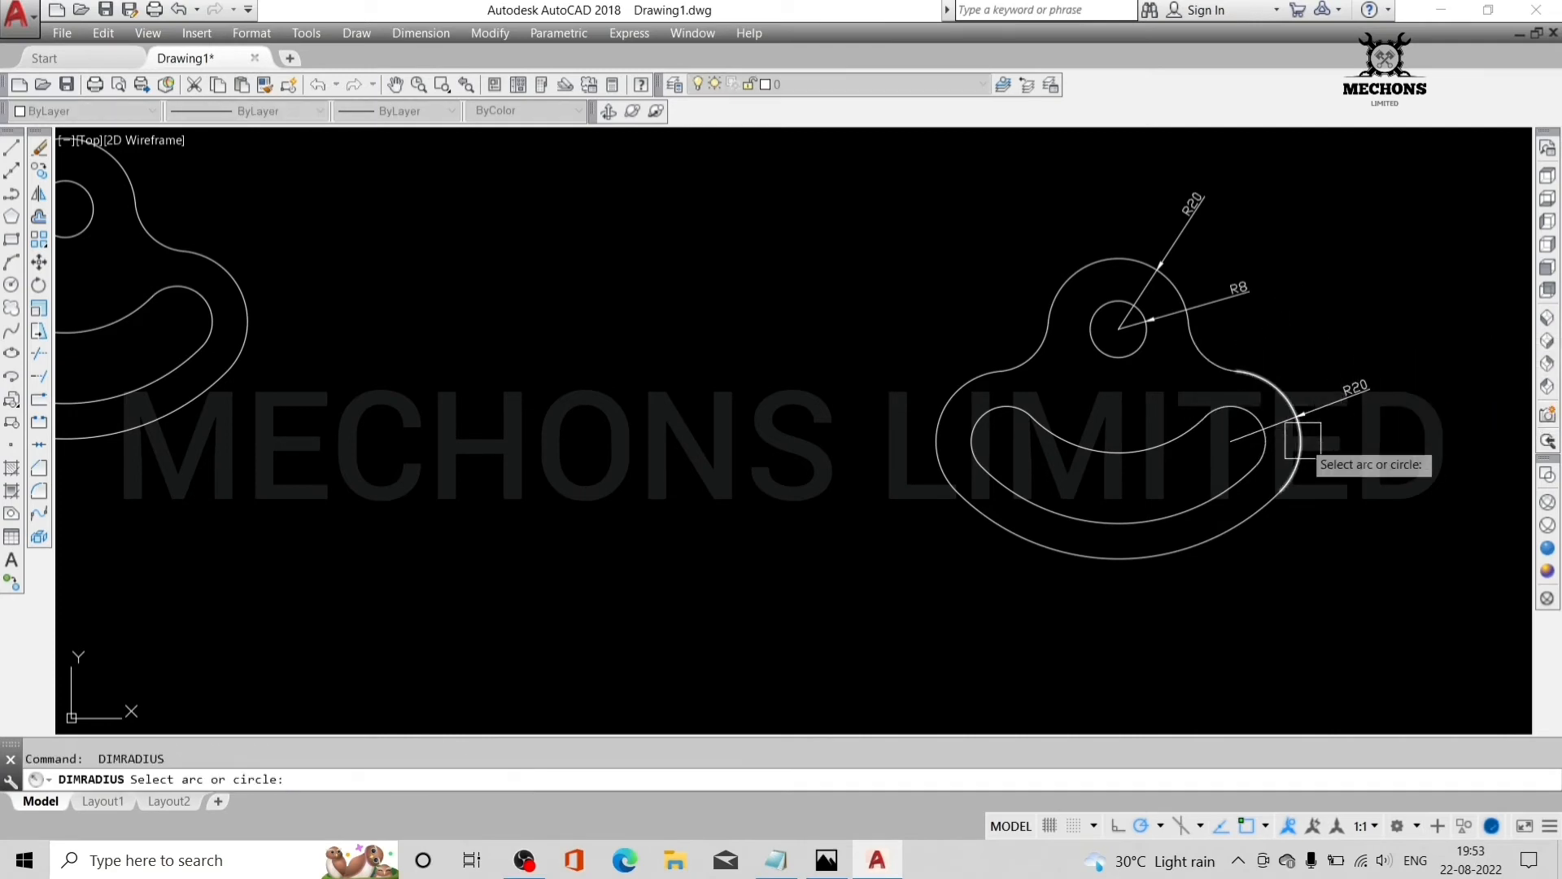
pyautogui.click(1265, 400)
pyautogui.click(1338, 360)
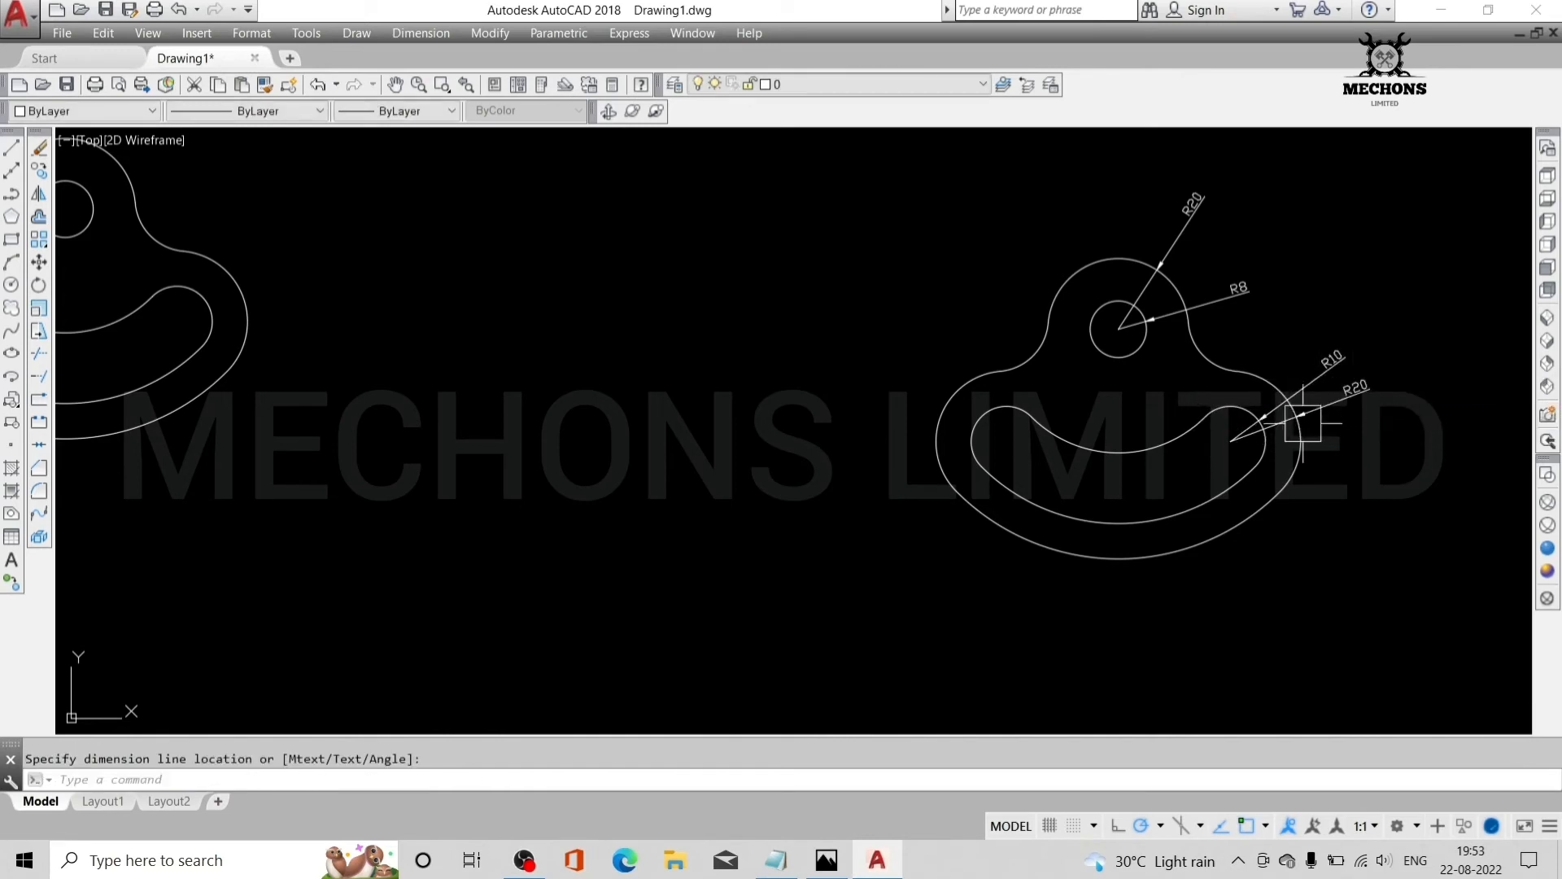
# - Add radius dimensions to the slot's upper and lower long arcs and the outline's bottom arc, with their text outside the lower left
pyautogui.press('Return')
pyautogui.click(1049, 435)
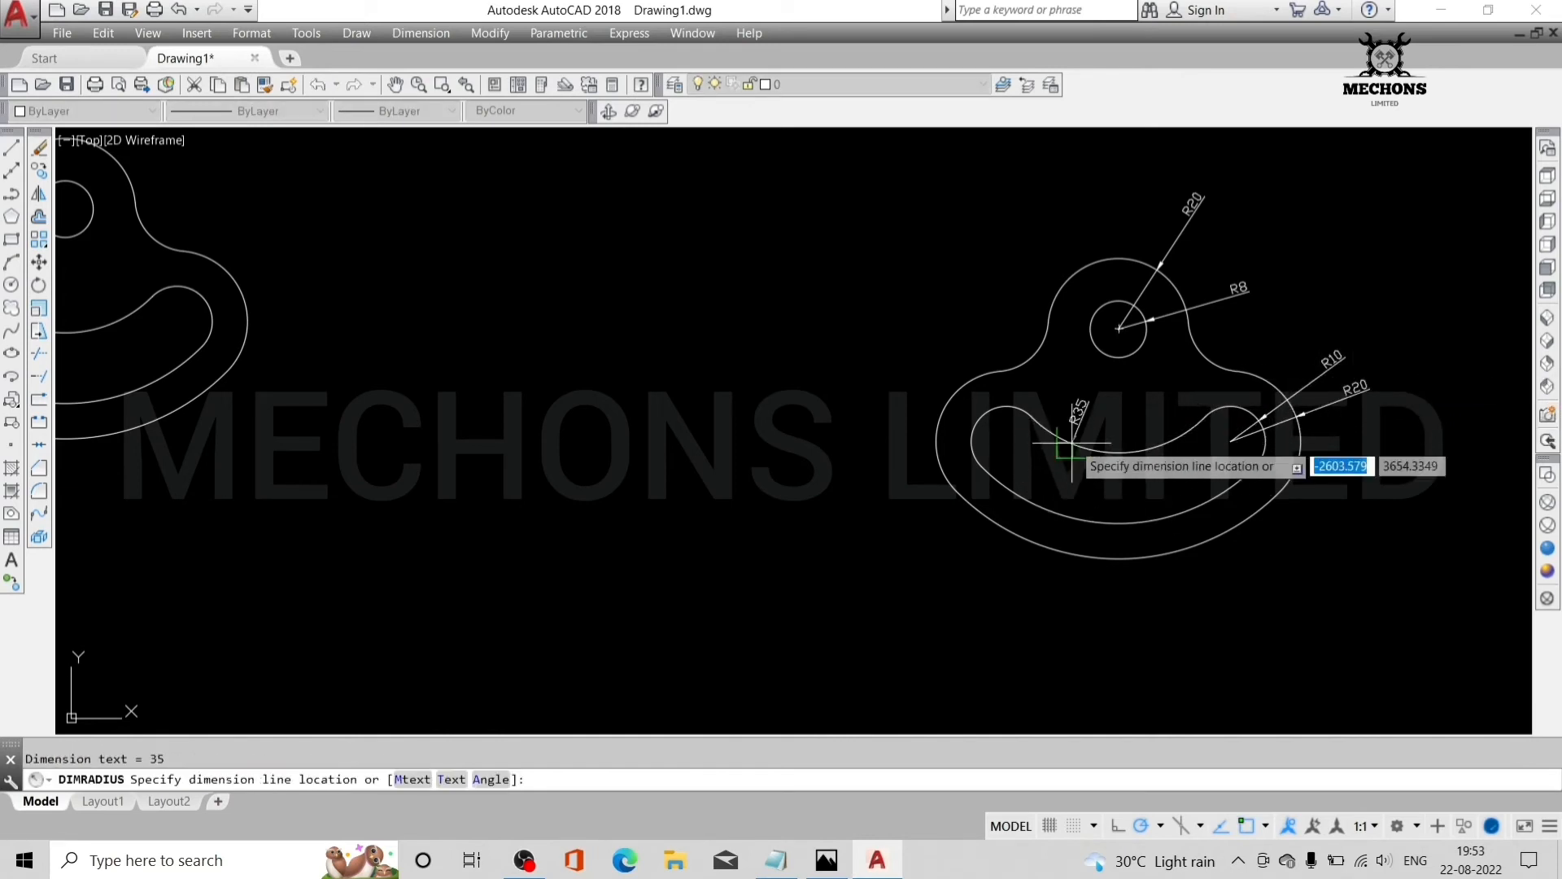
pyautogui.click(936, 550)
pyautogui.press('Return')
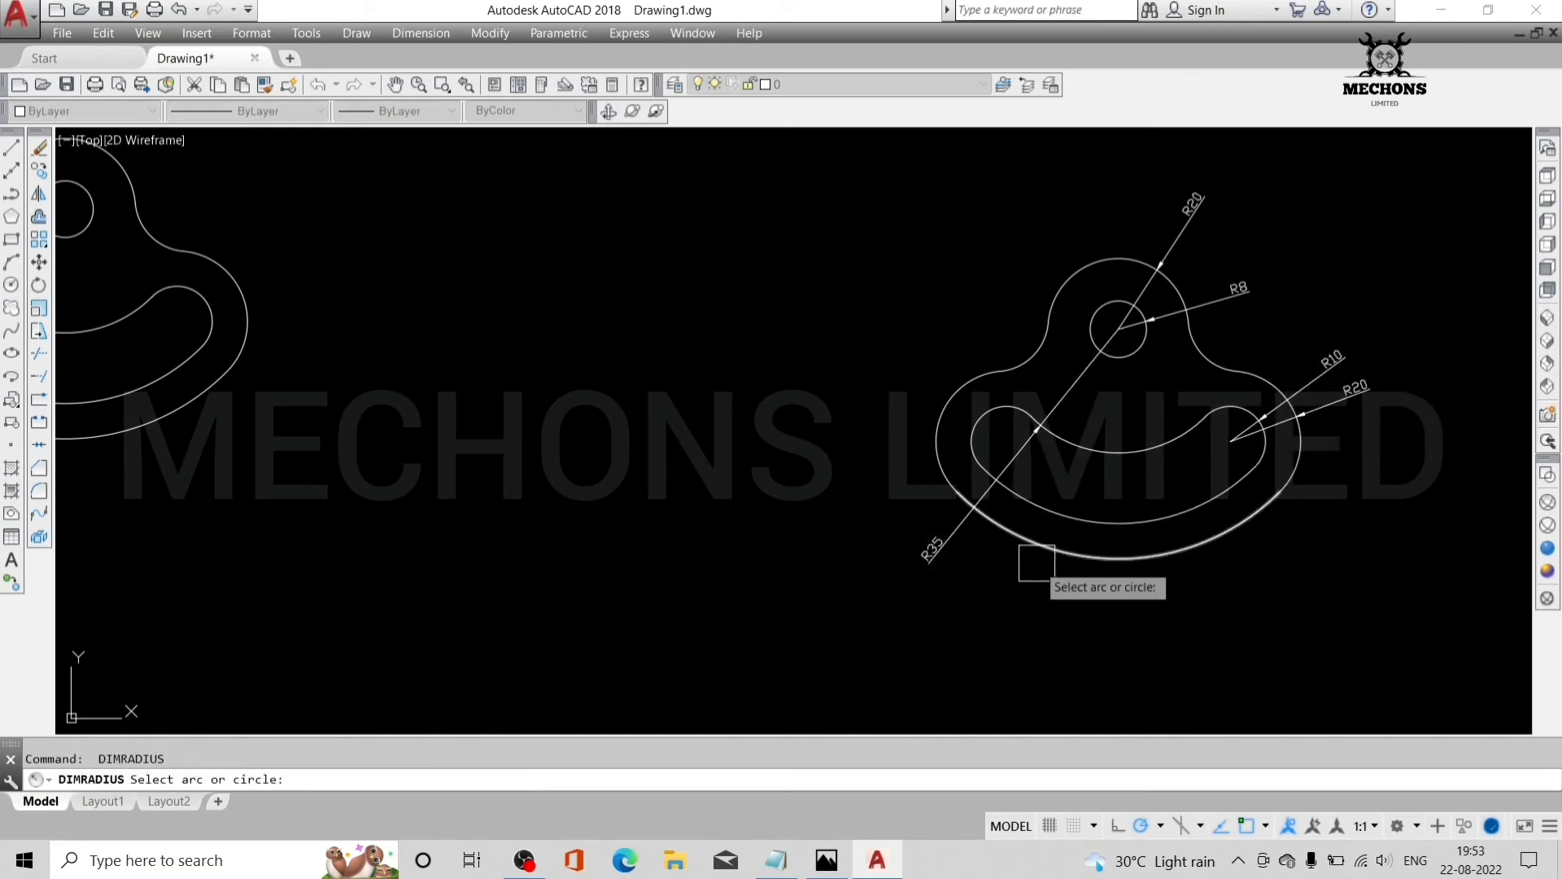
pyautogui.click(1058, 553)
pyautogui.click(942, 613)
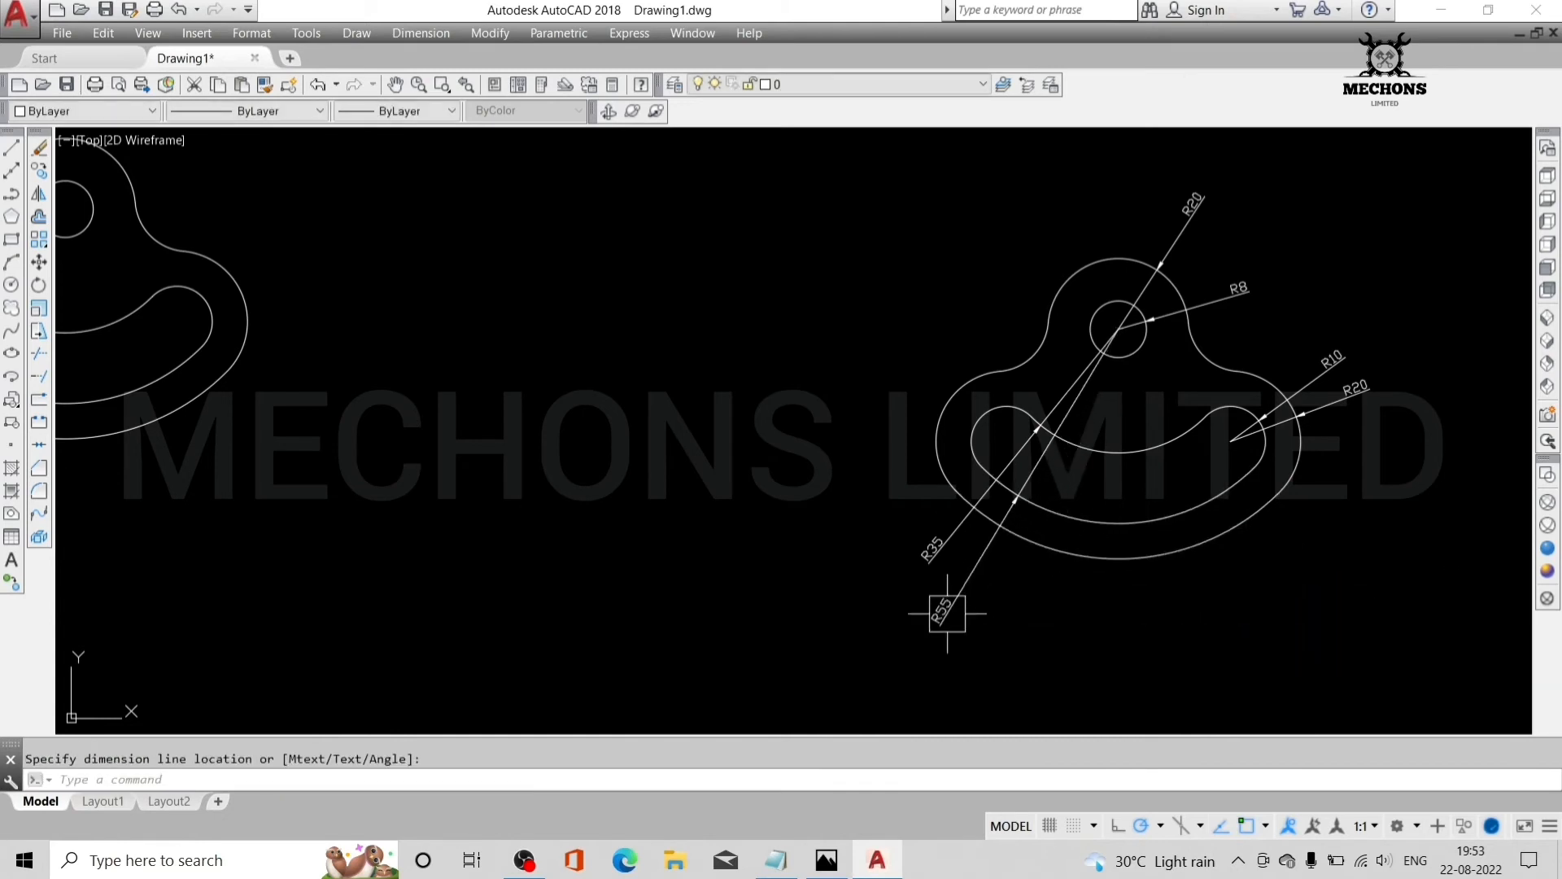
pyautogui.press('Return')
pyautogui.click(1087, 560)
pyautogui.click(988, 651)
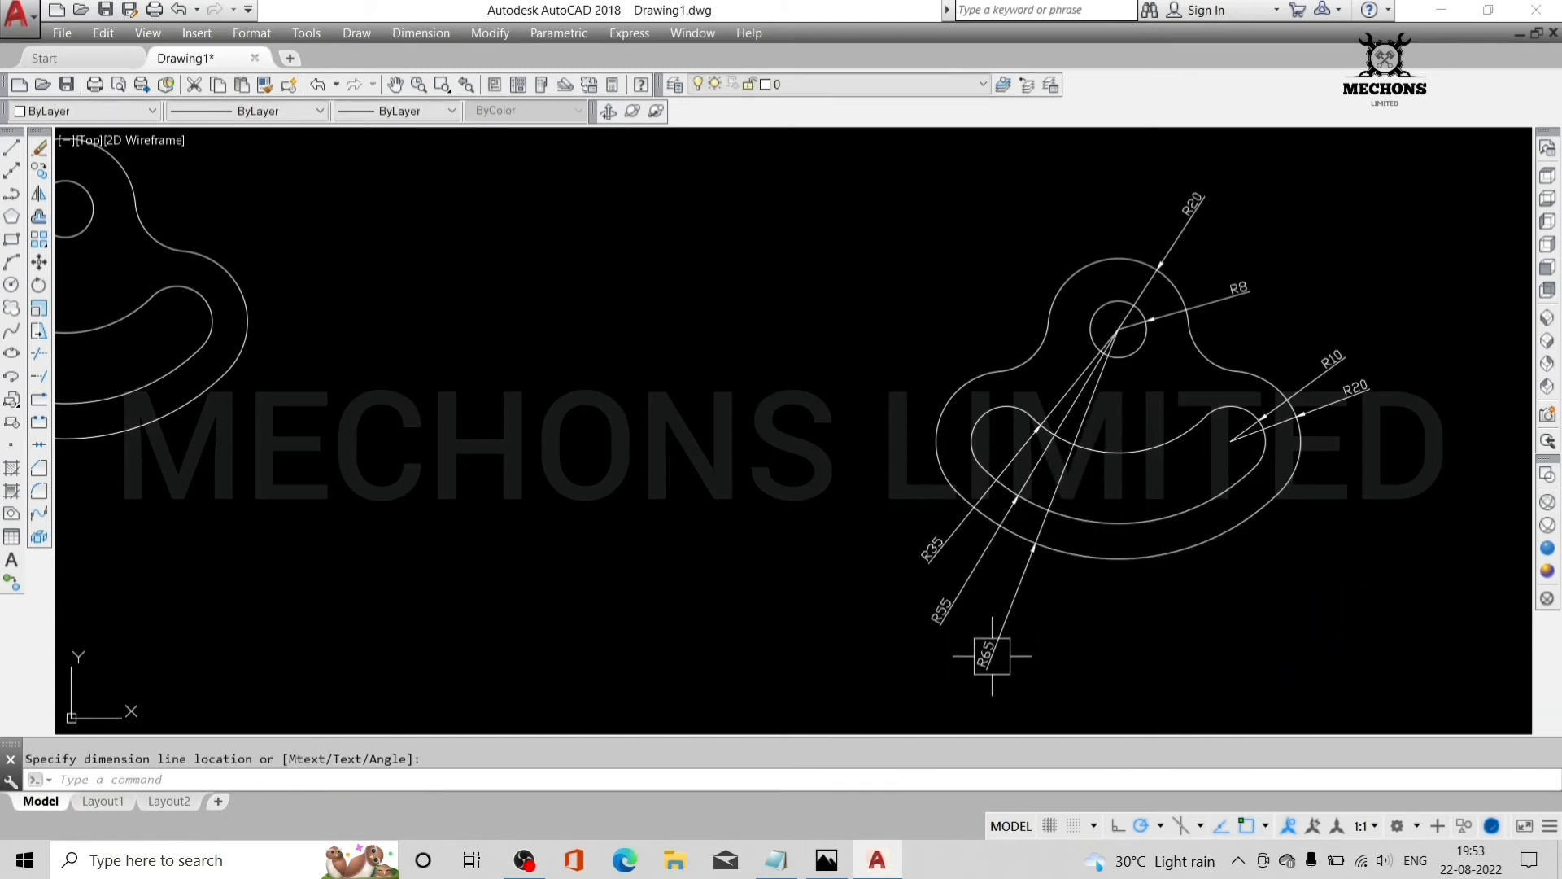
pyautogui.scroll(-2, 1266, 570)
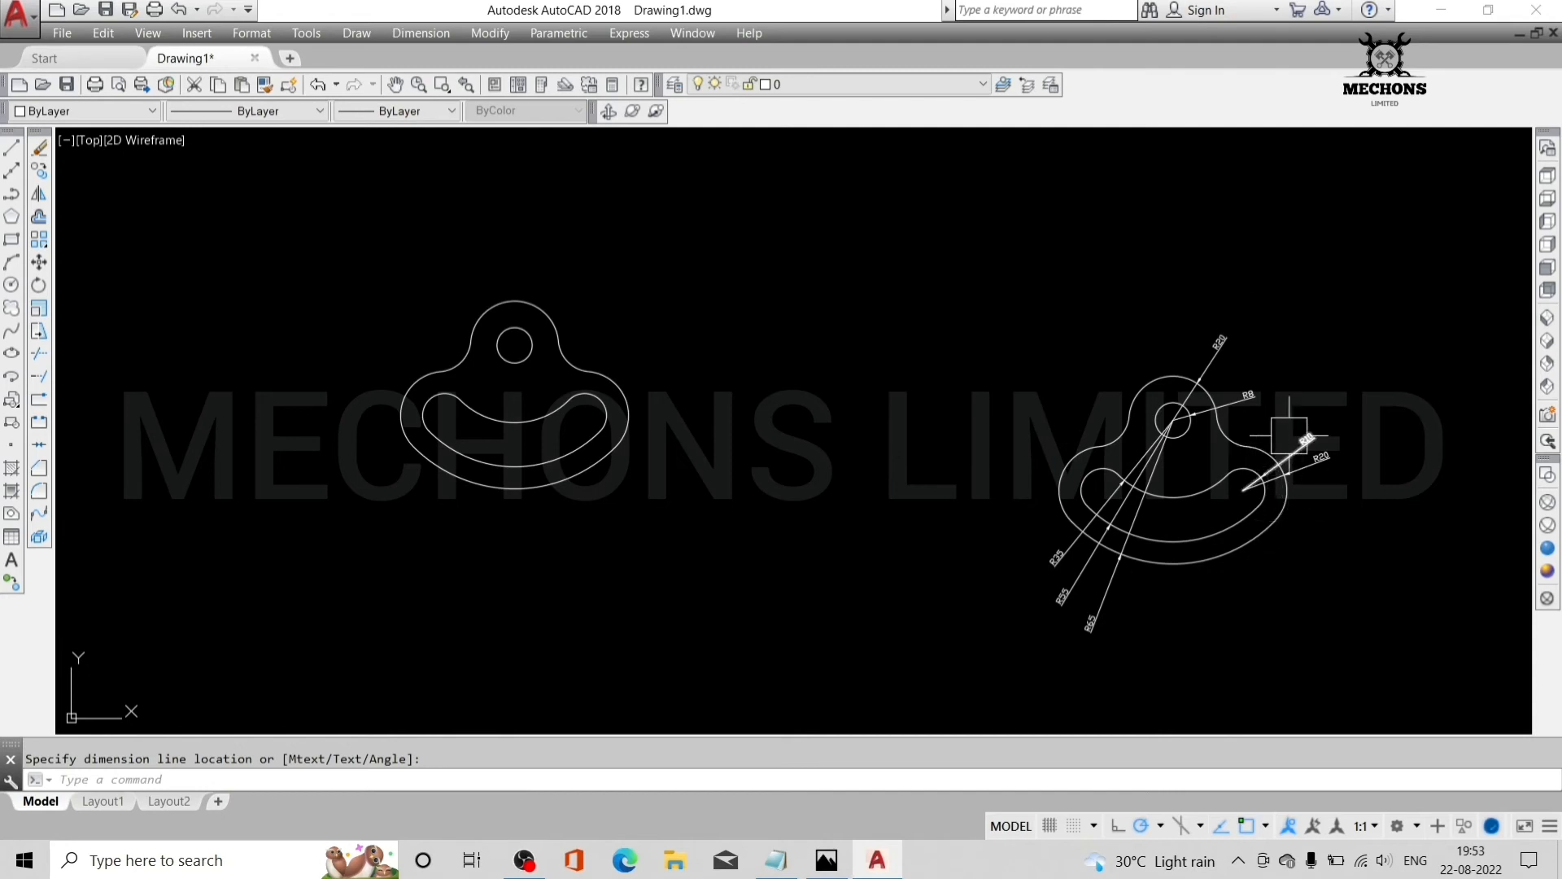
pyautogui.press('Return')
pyautogui.click(1222, 431)
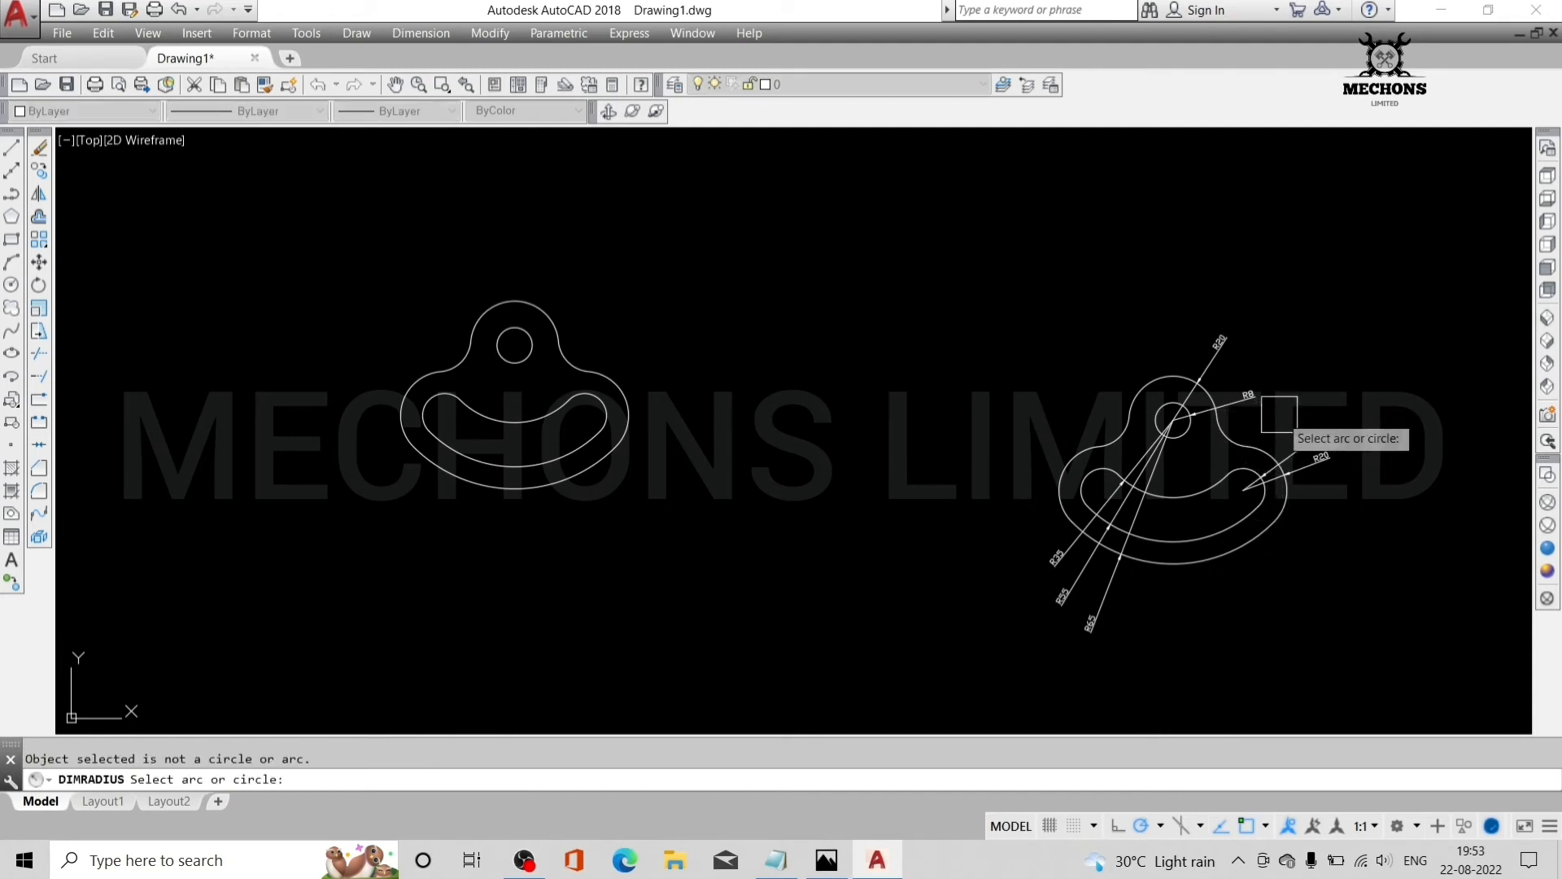
pyautogui.press('Return')
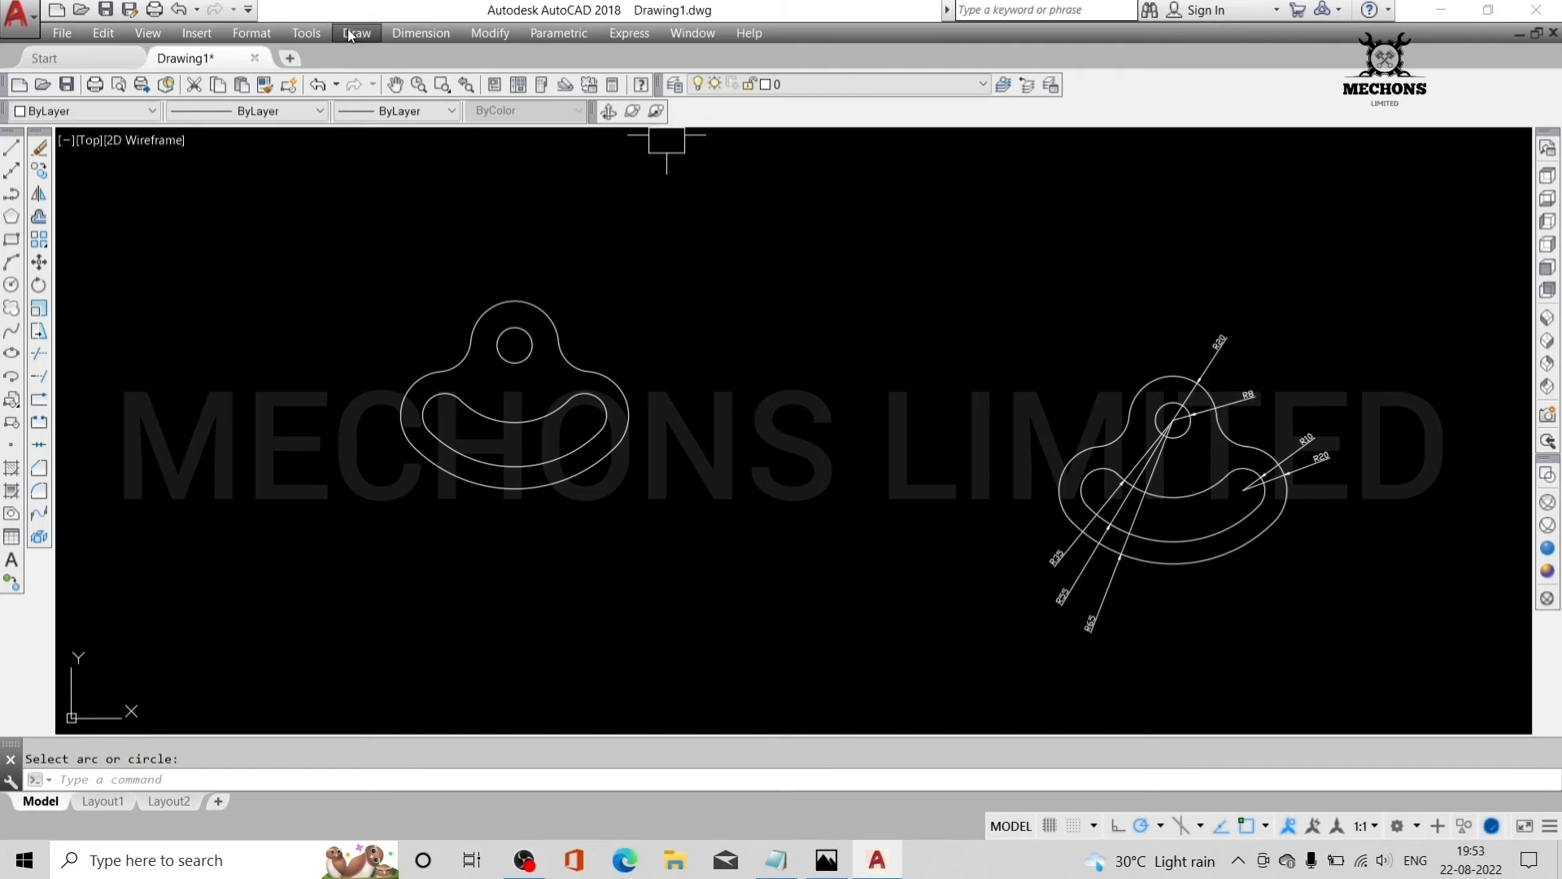
pyautogui.click(420, 33)
pyautogui.click(425, 172)
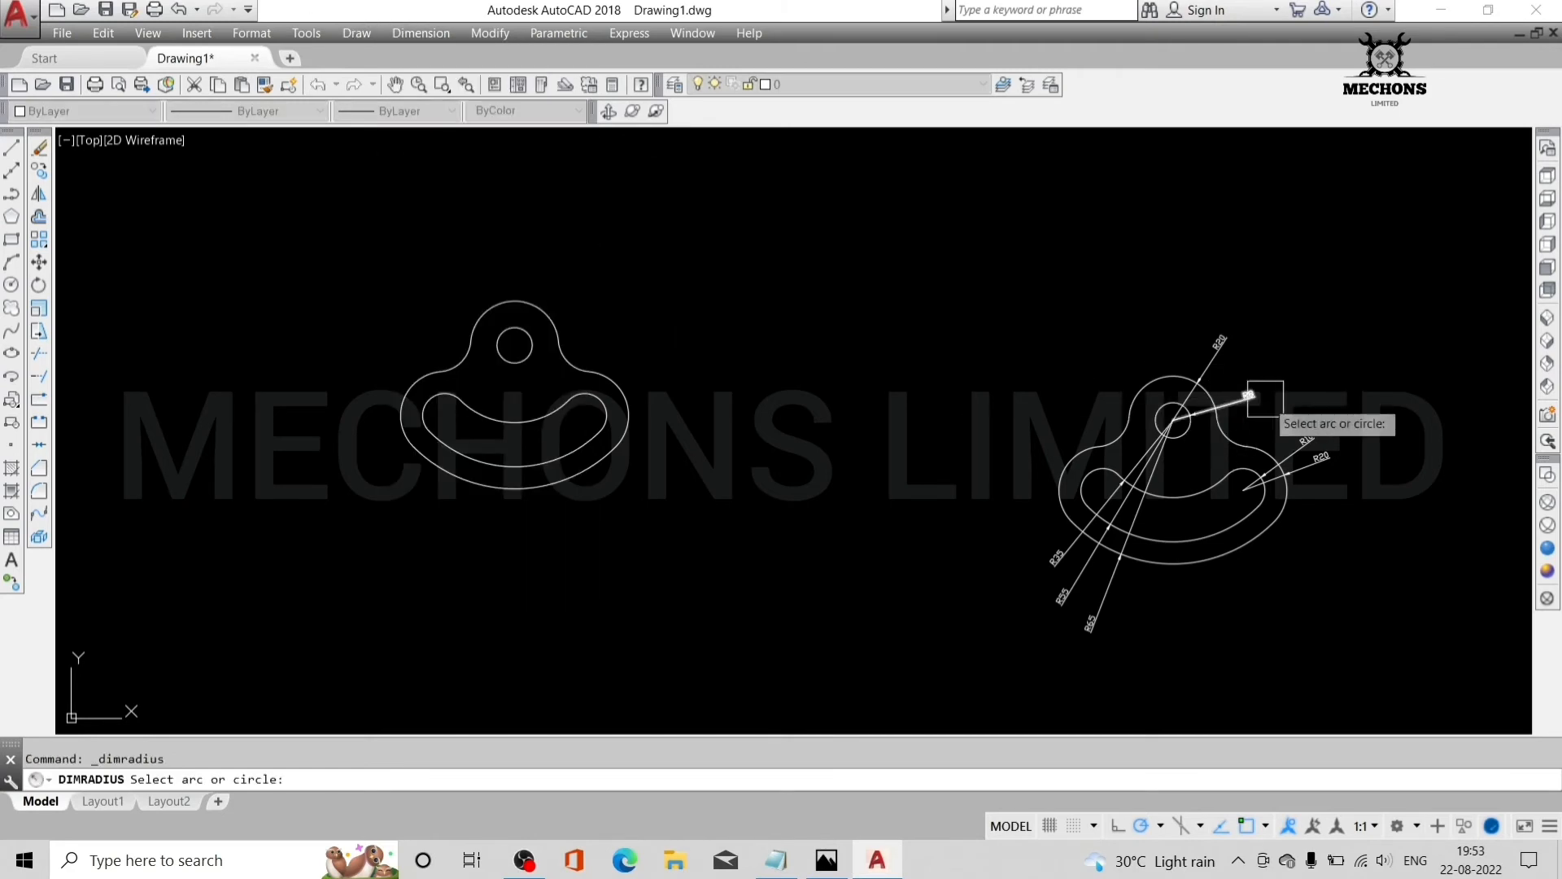
pyautogui.click(1212, 432)
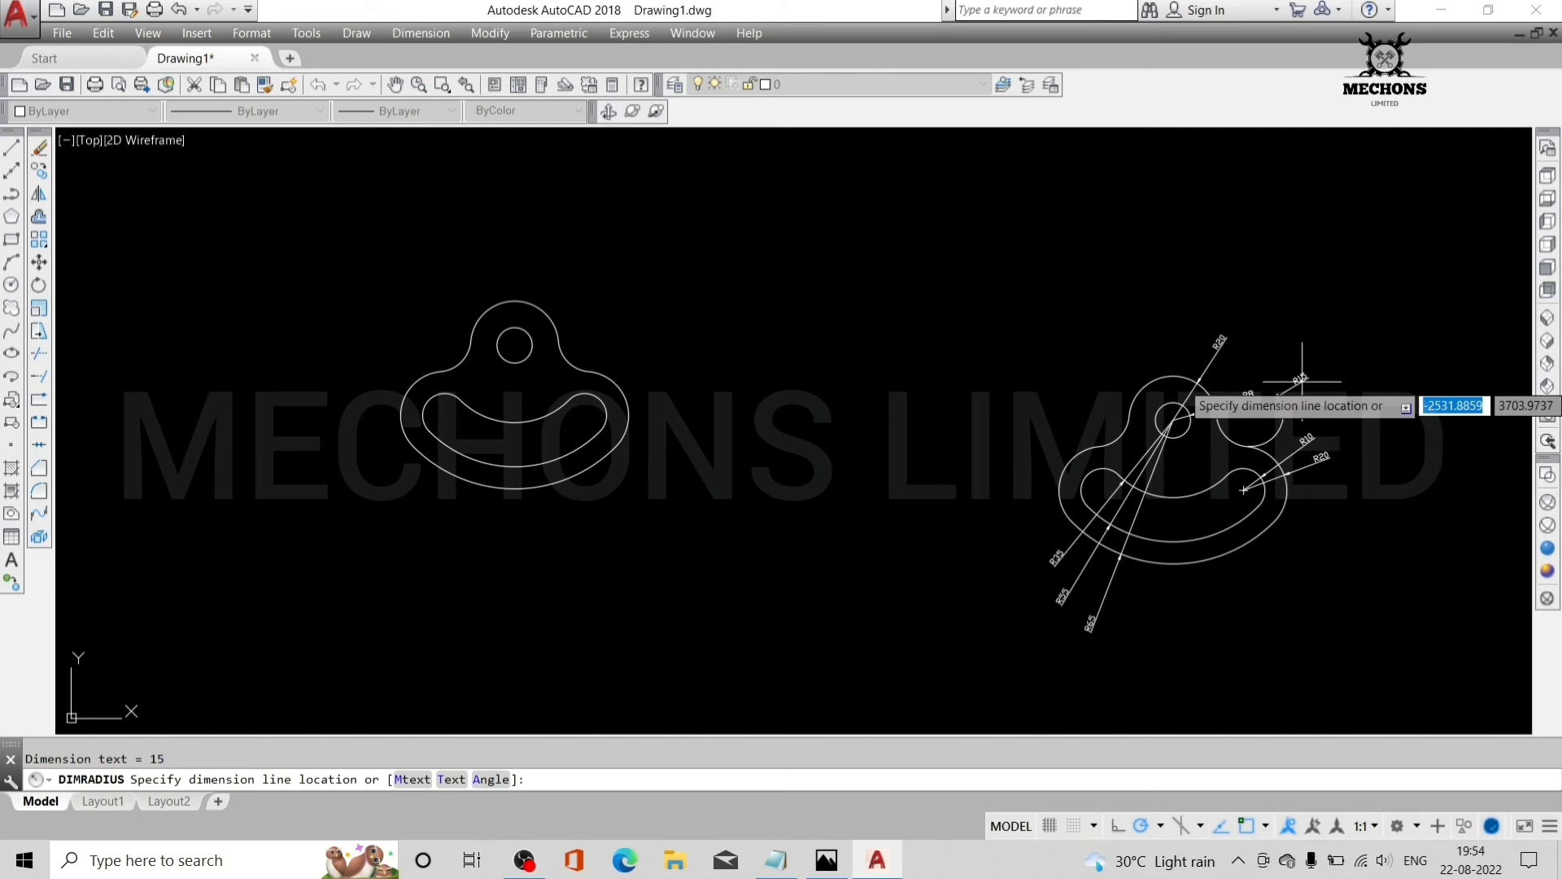
pyautogui.press('Escape')
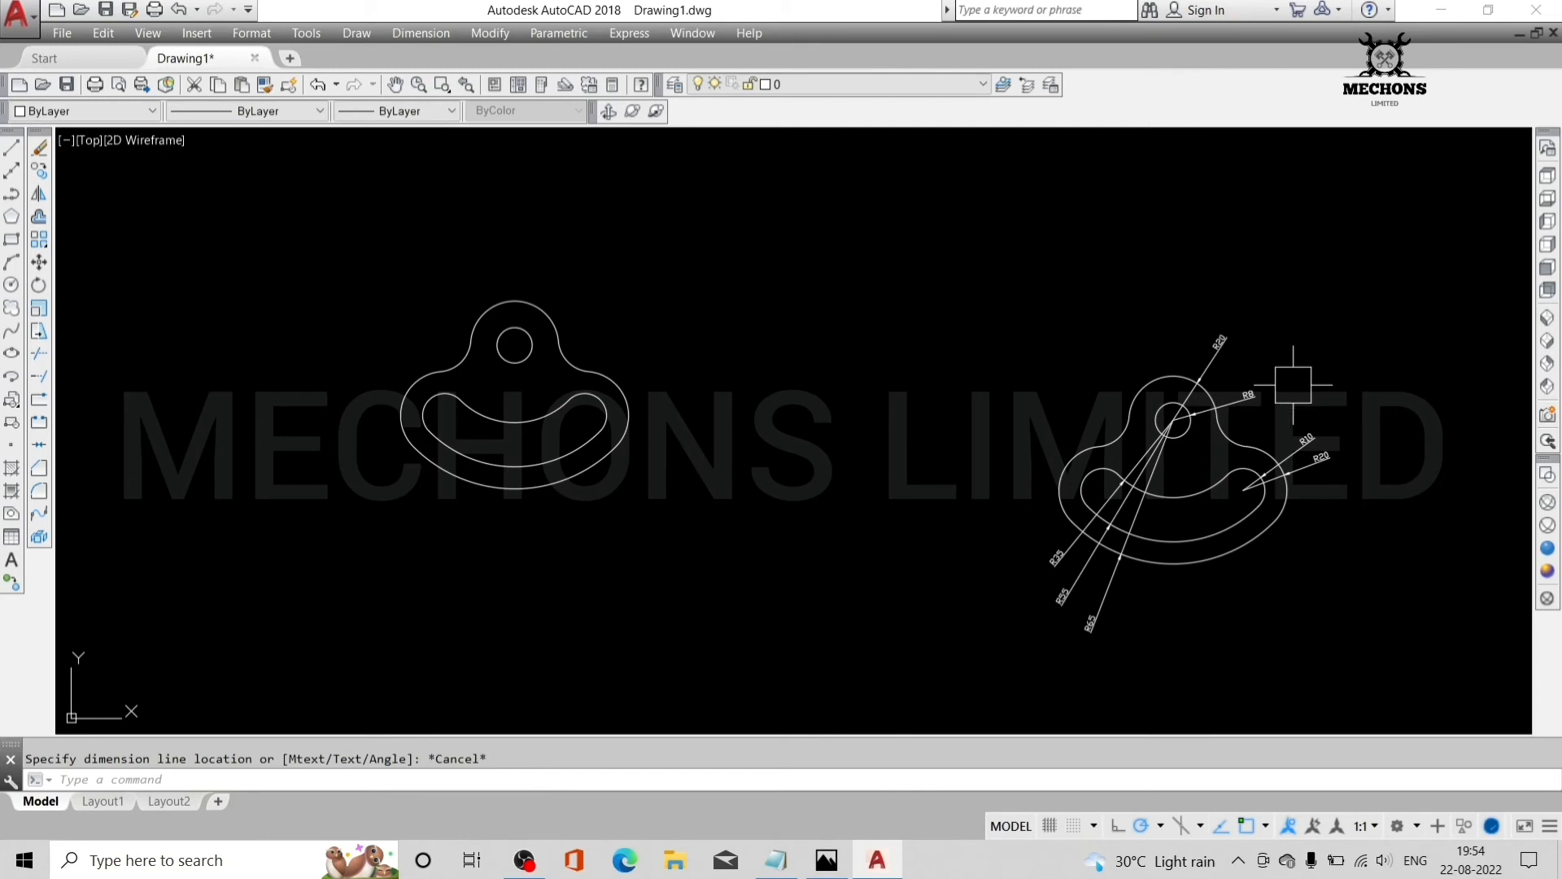
# - Draw a quick leader (QLEADER) from the right fillet arc outward at 45°, ending in a short horizontal segment with Ortho on
pyautogui.write('QLEAR')
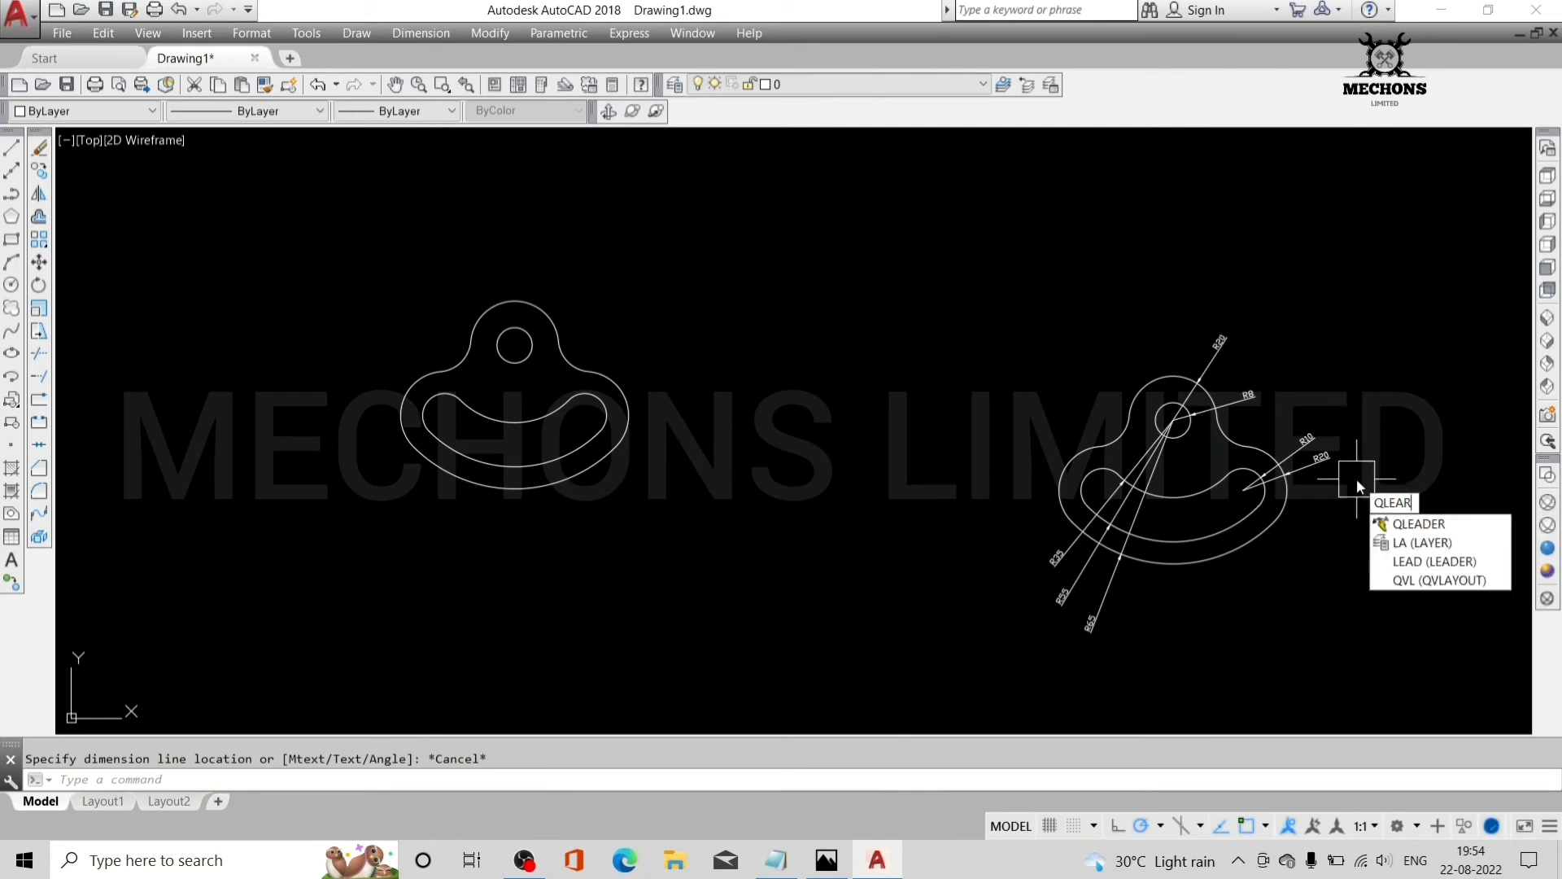
pyautogui.click(1400, 527)
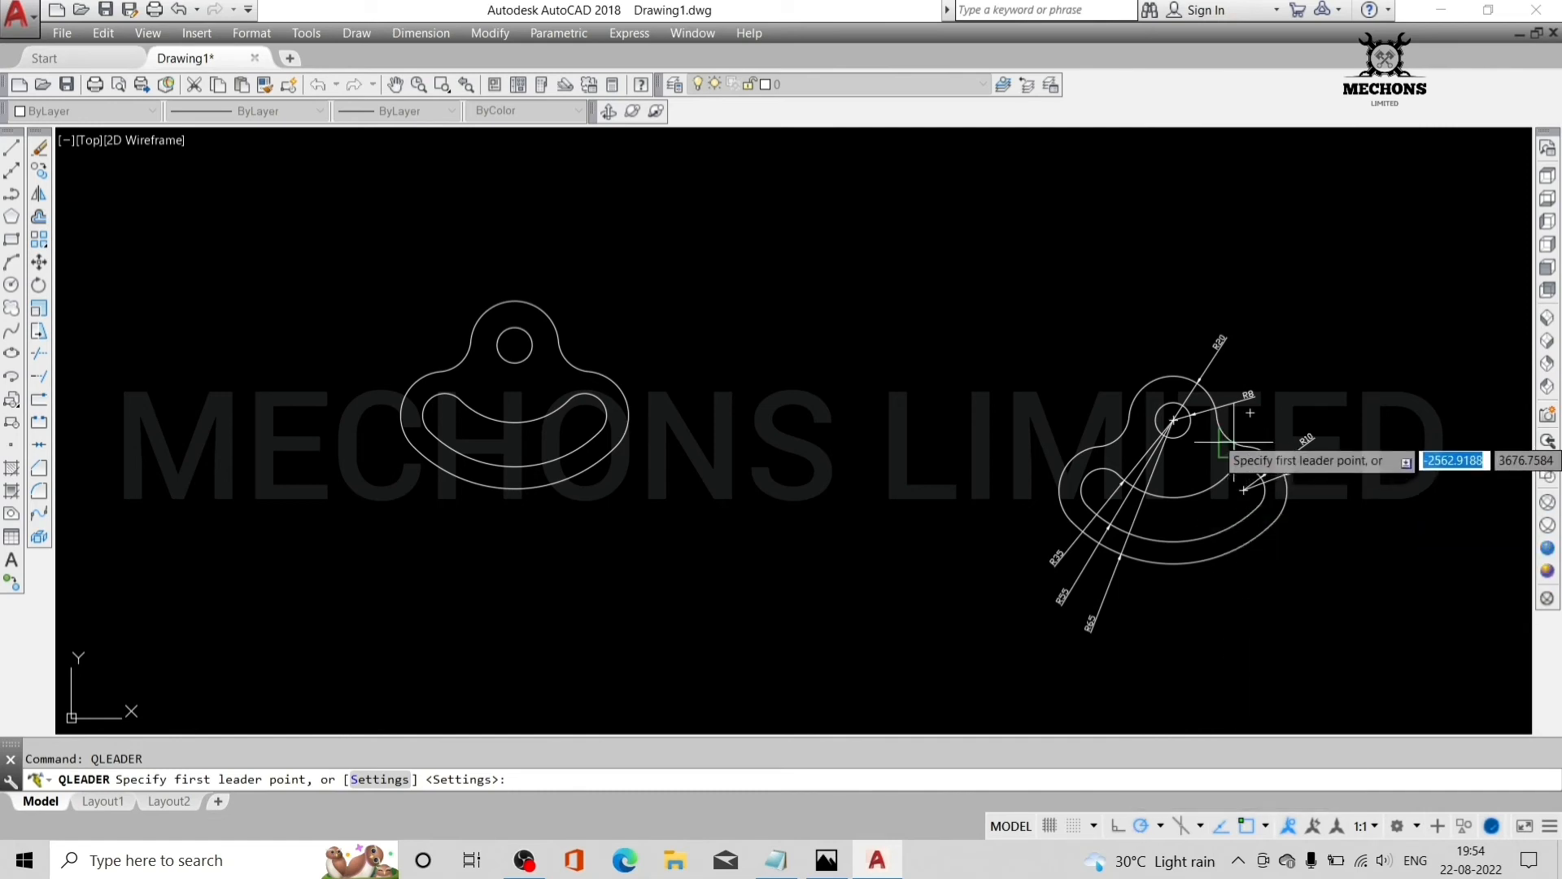
pyautogui.click(1160, 826)
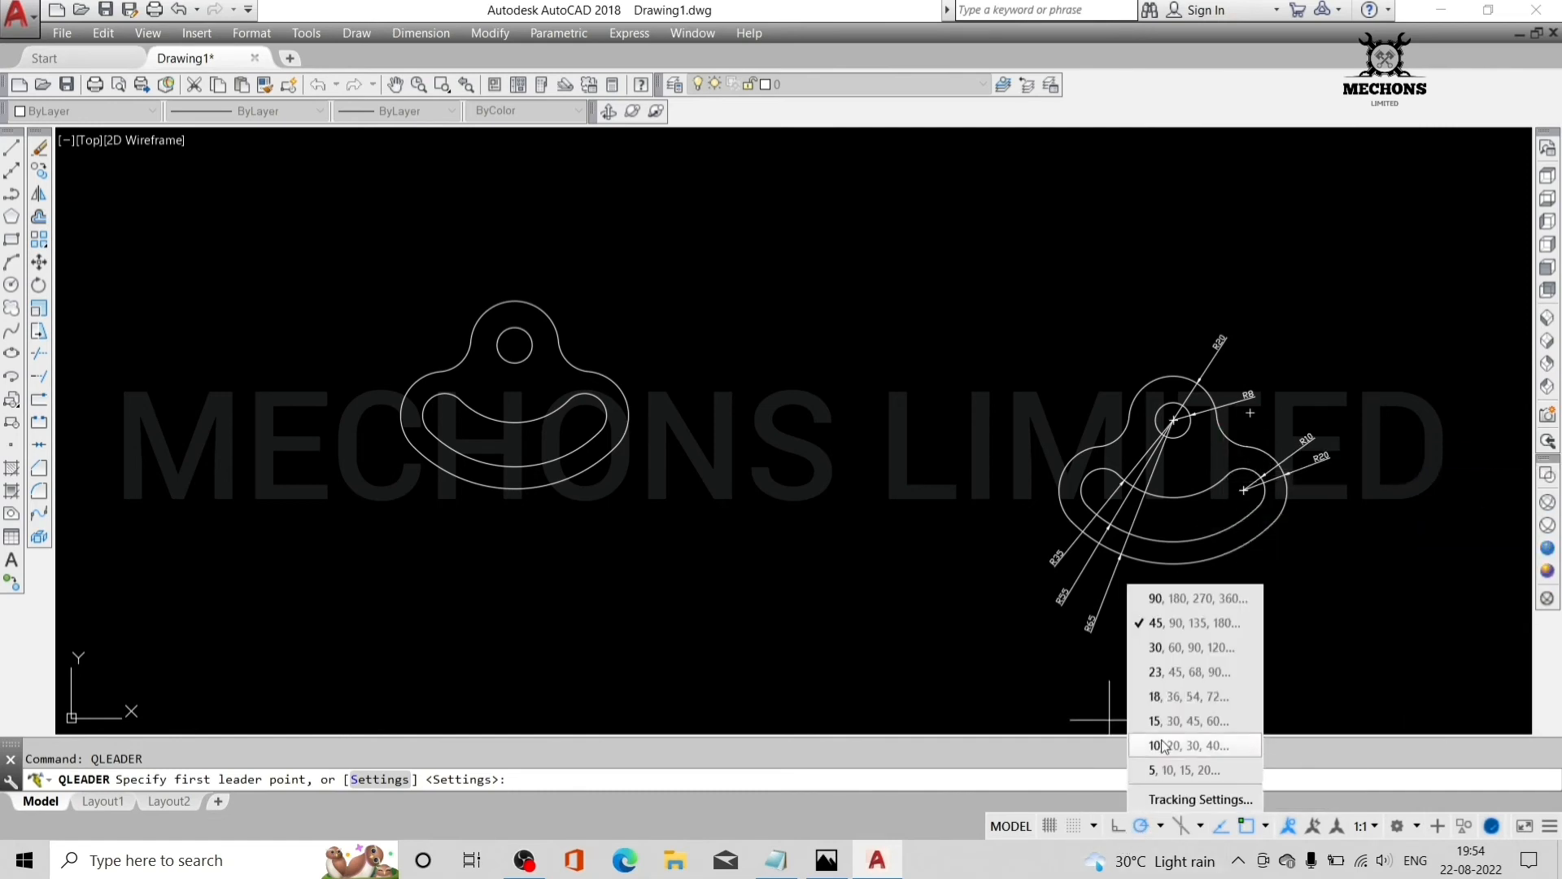
pyautogui.click(1171, 623)
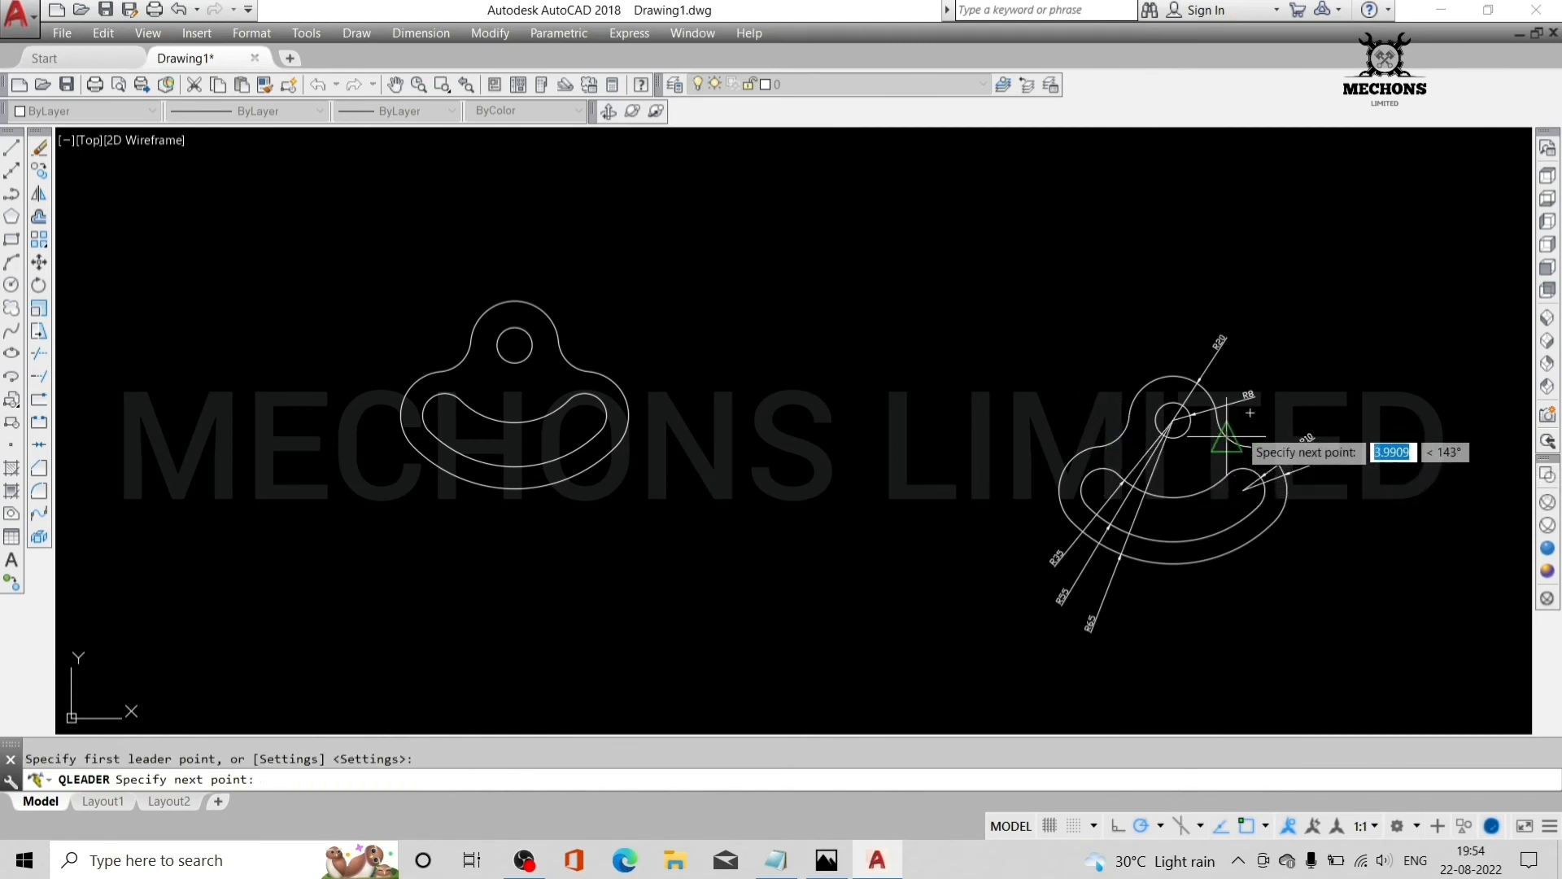
pyautogui.click(1229, 440)
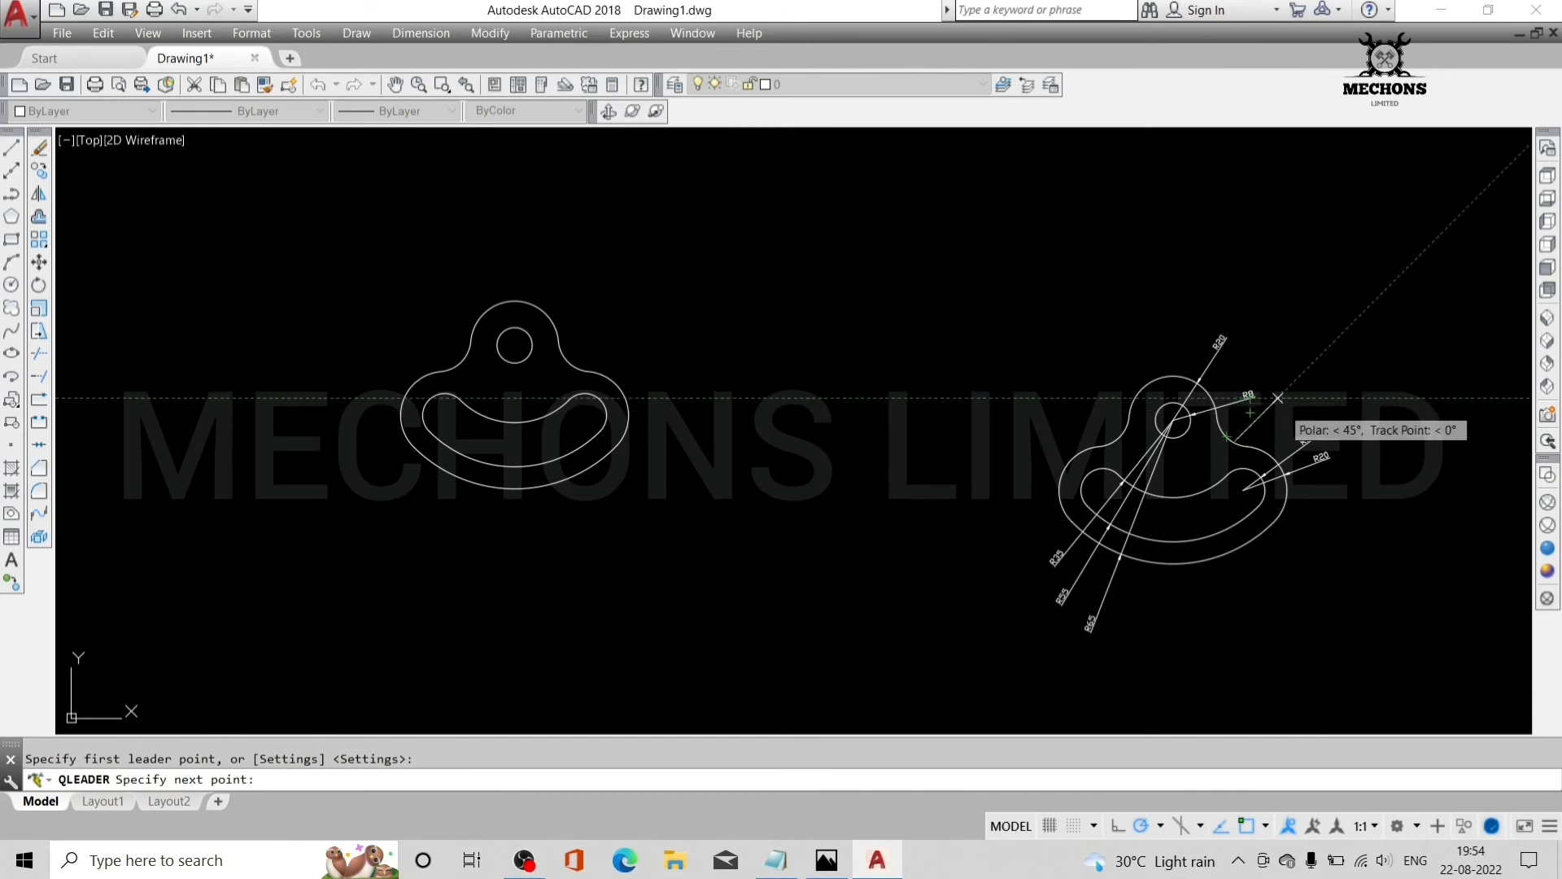
pyautogui.click(1277, 398)
pyautogui.press('F8')
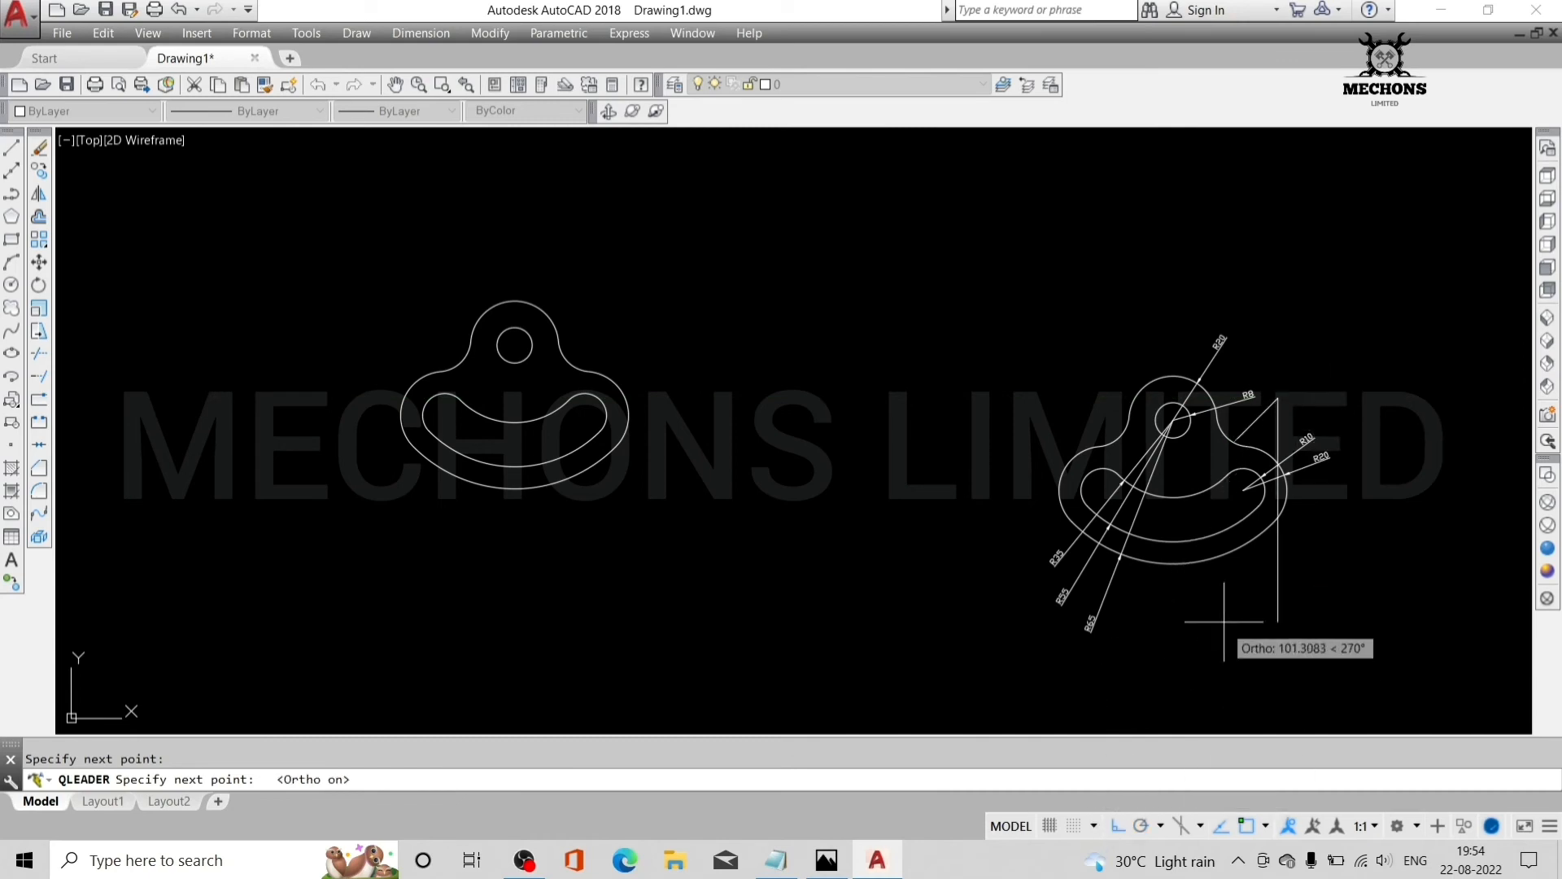
pyautogui.click(1303, 402)
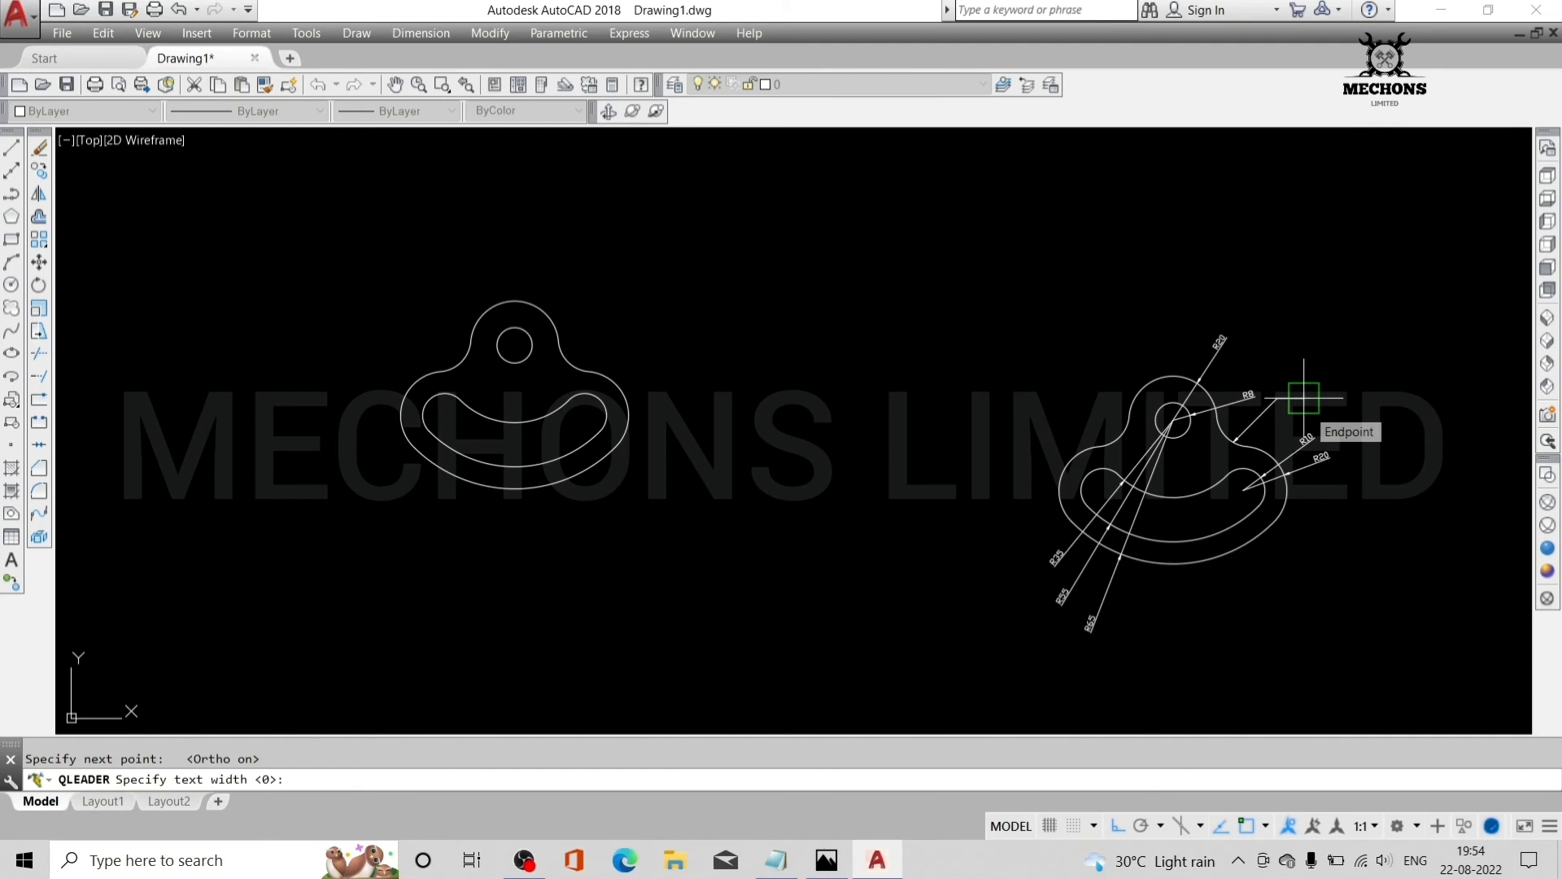
# - Annotate the leader with the single text line R15, accepting a text width of 0
pyautogui.press('Return')
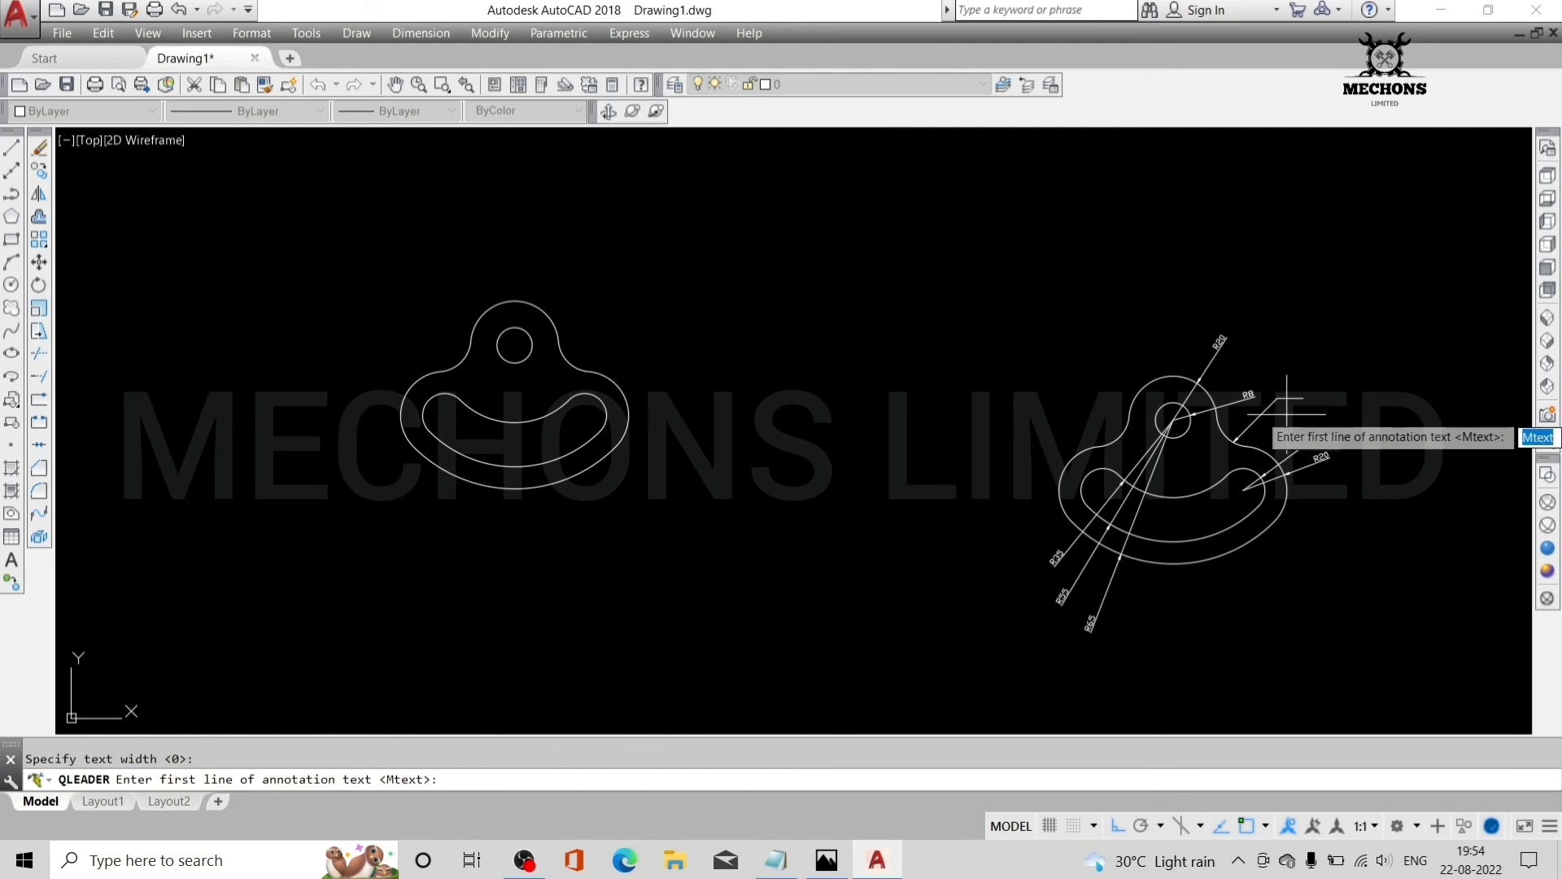
pyautogui.write('R15')
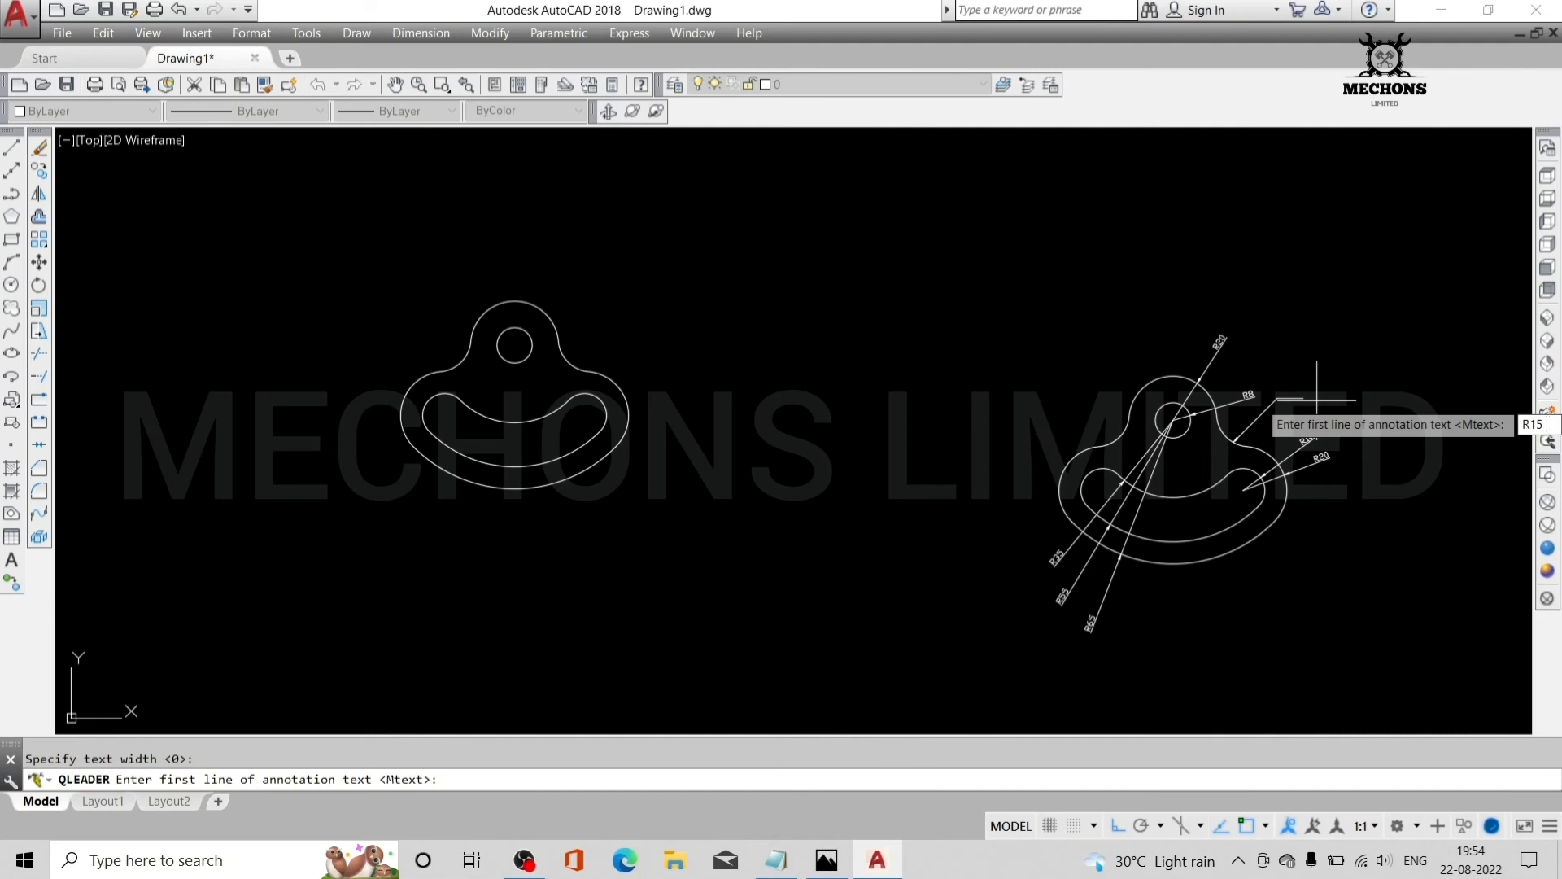
pyautogui.press('Return')
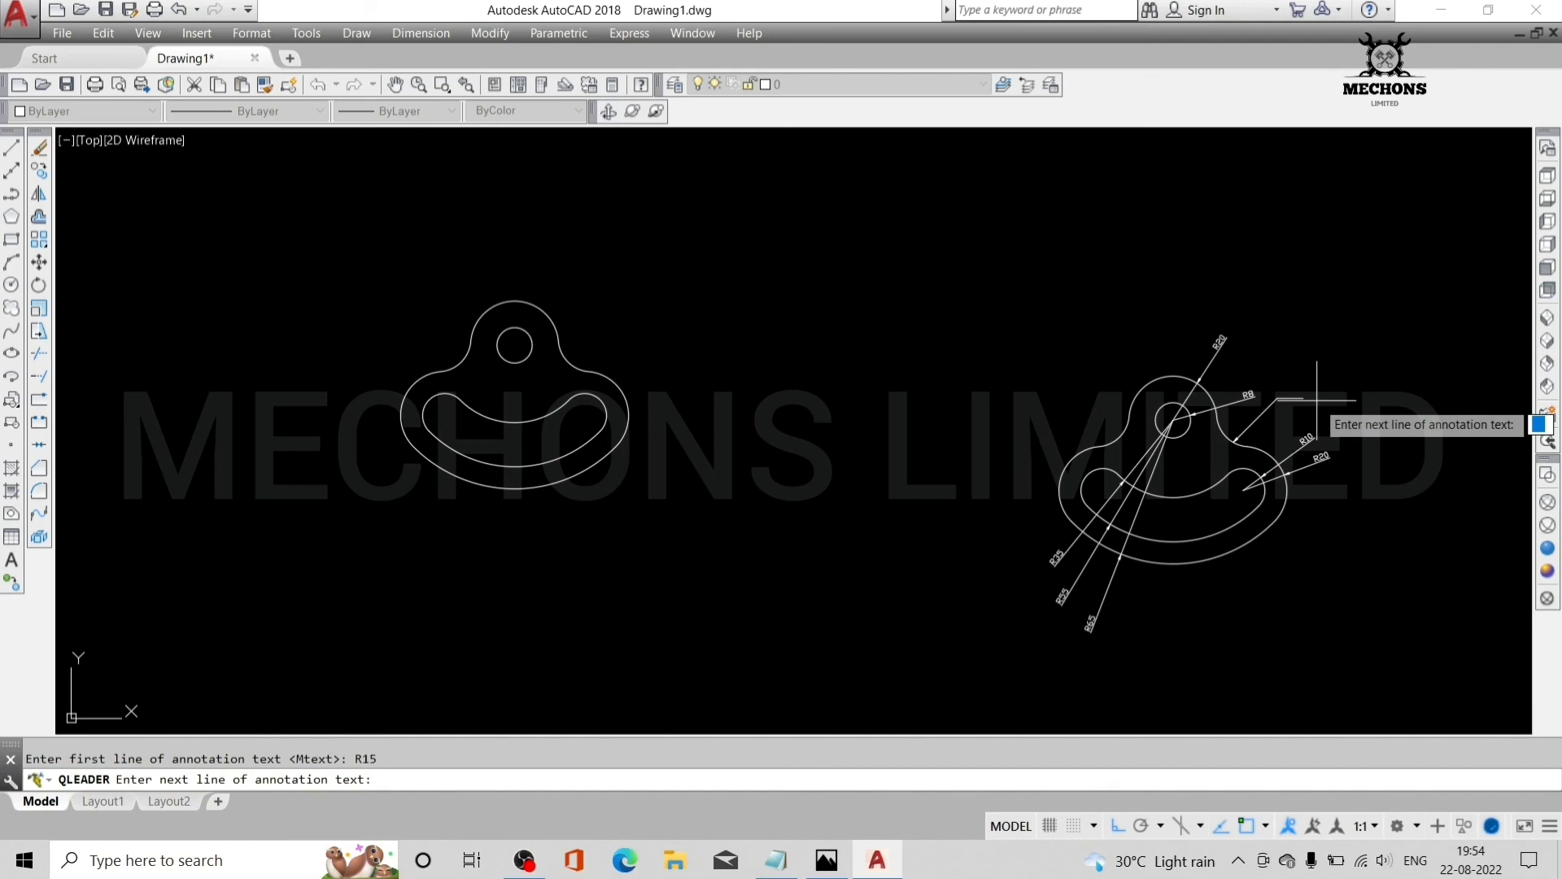
pyautogui.press('Return')
pyautogui.scroll(6, 1302, 366)
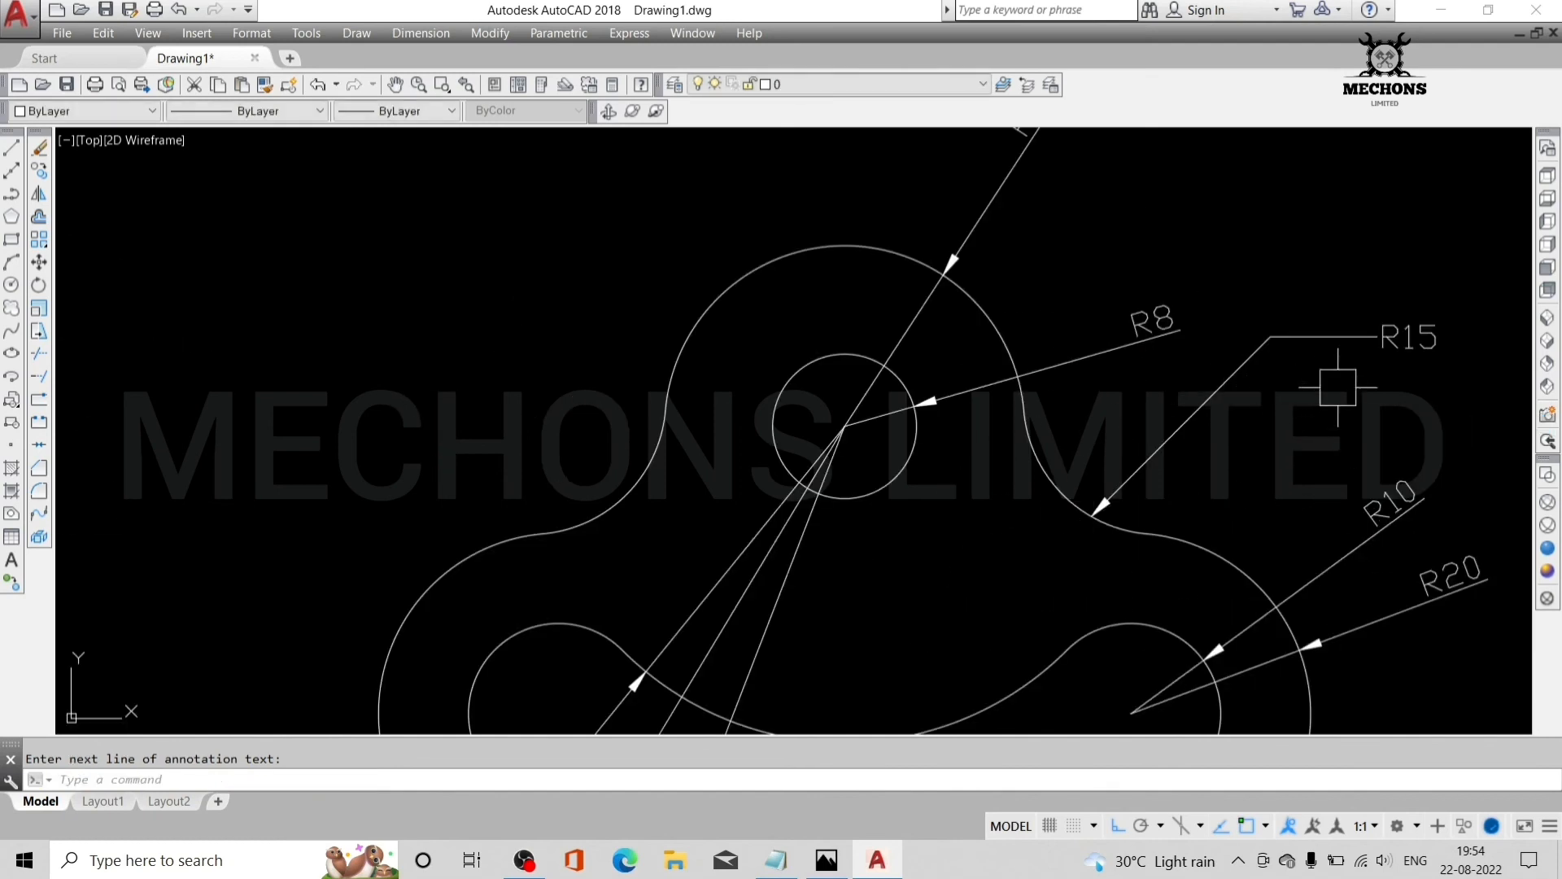
pyautogui.scroll(-6, 1326, 423)
pyautogui.scroll(-5, 1331, 423)
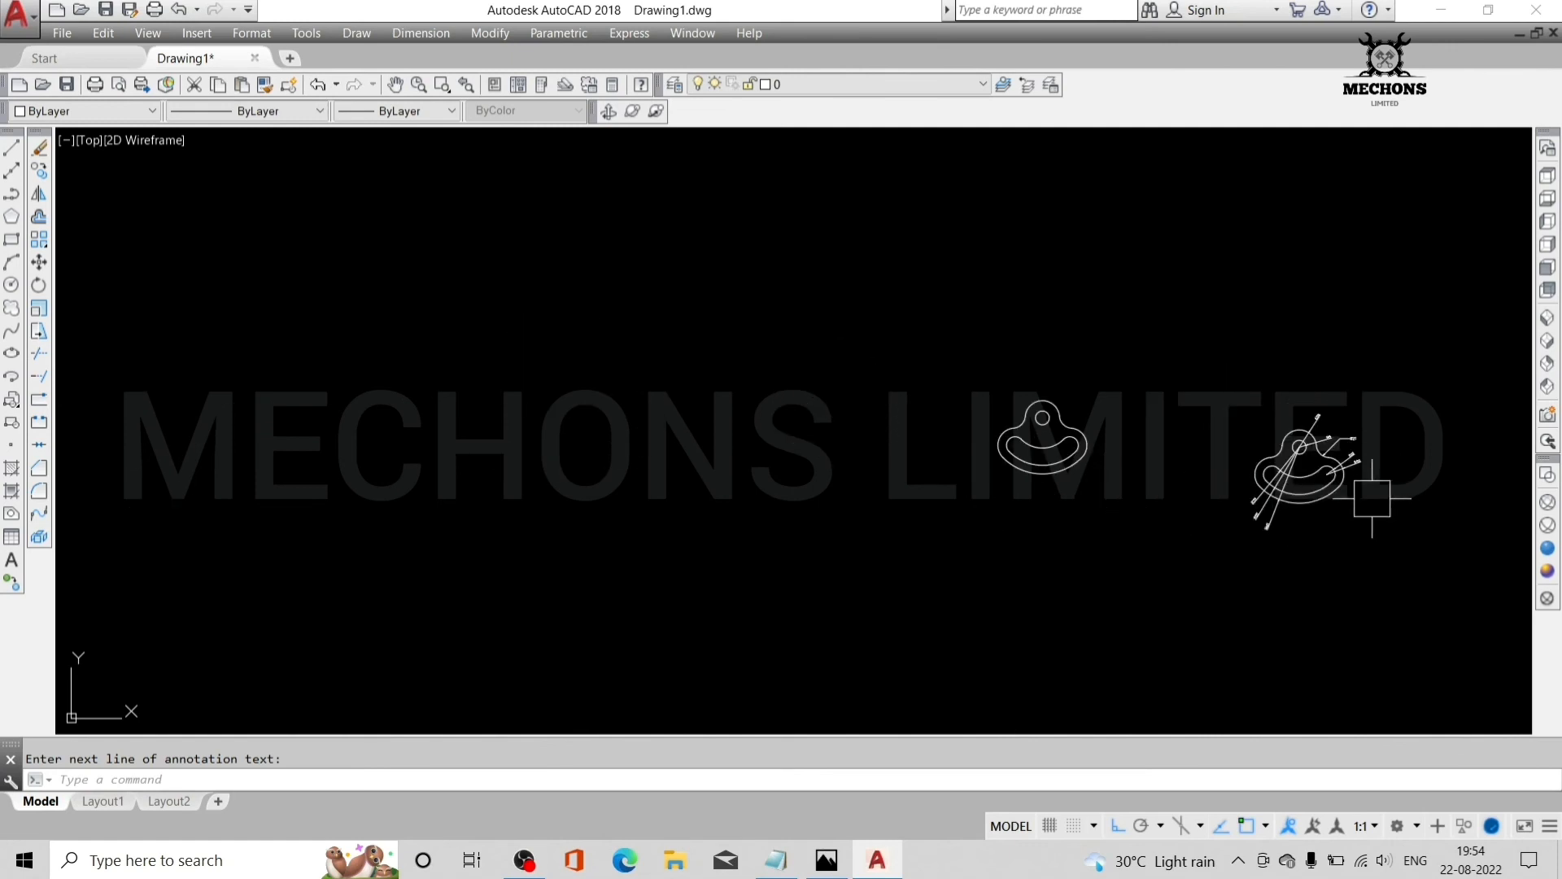
pyautogui.scroll(4, 1057, 468)
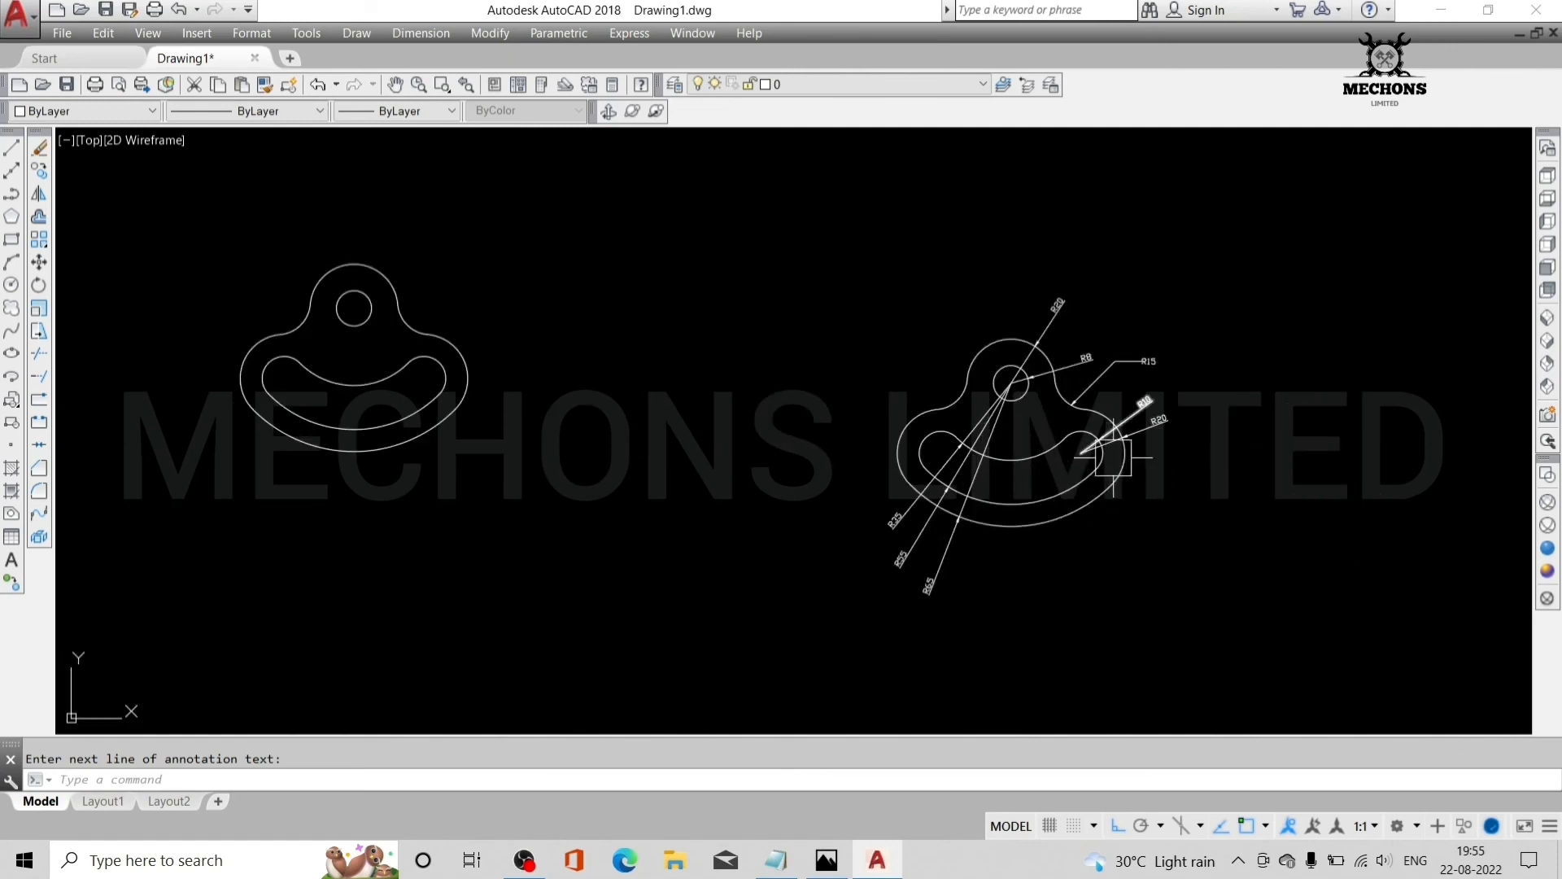